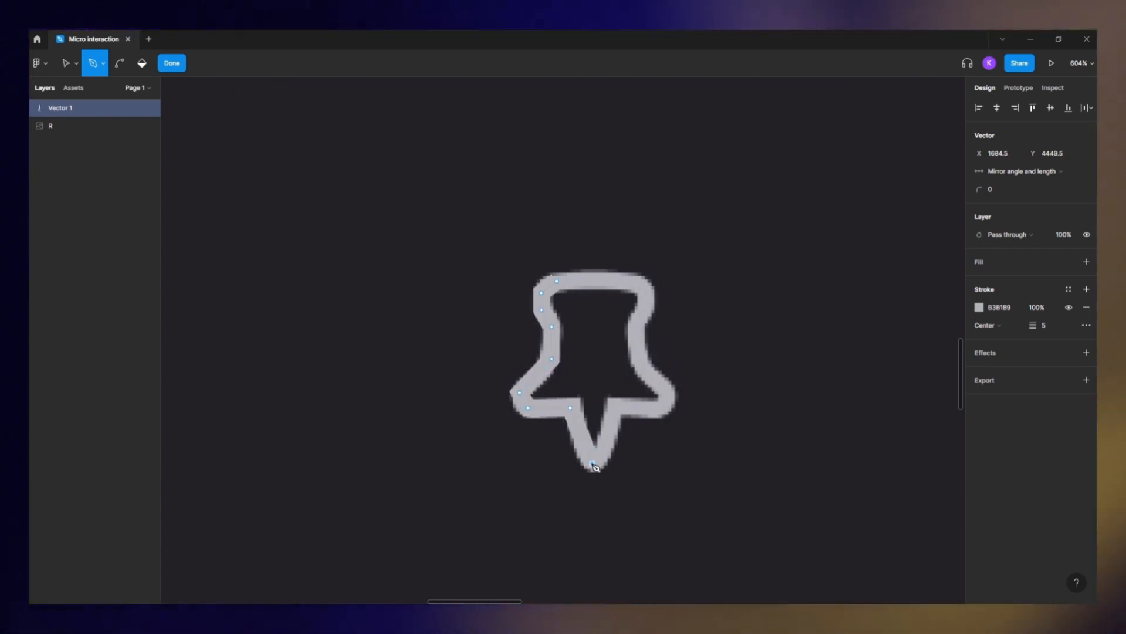
- Finish tracing the right half of the pushpin outline with the Pen tool, closing the path
{"action": "left_click", "coordinate": [619, 407]}
{"action": "left_click", "coordinate": [654, 407]}
{"action": "left_click", "coordinate": [668, 392]}
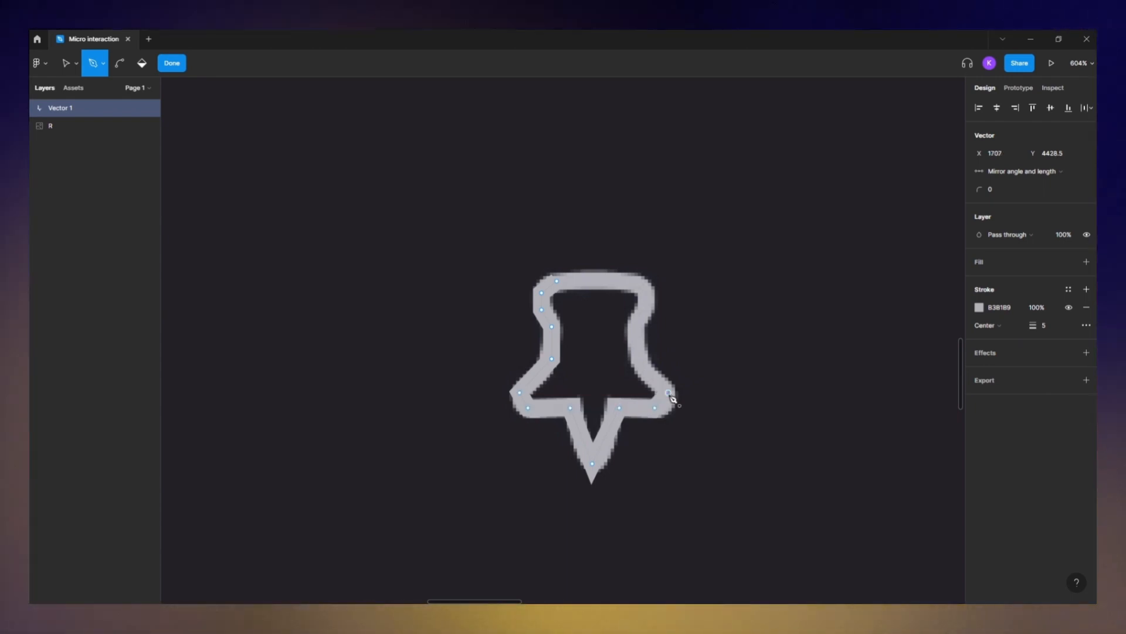
{"action": "left_click", "coordinate": [639, 358]}
{"action": "left_click", "coordinate": [639, 326]}
{"action": "left_click", "coordinate": [646, 310]}
{"action": "left_click", "coordinate": [645, 292]}
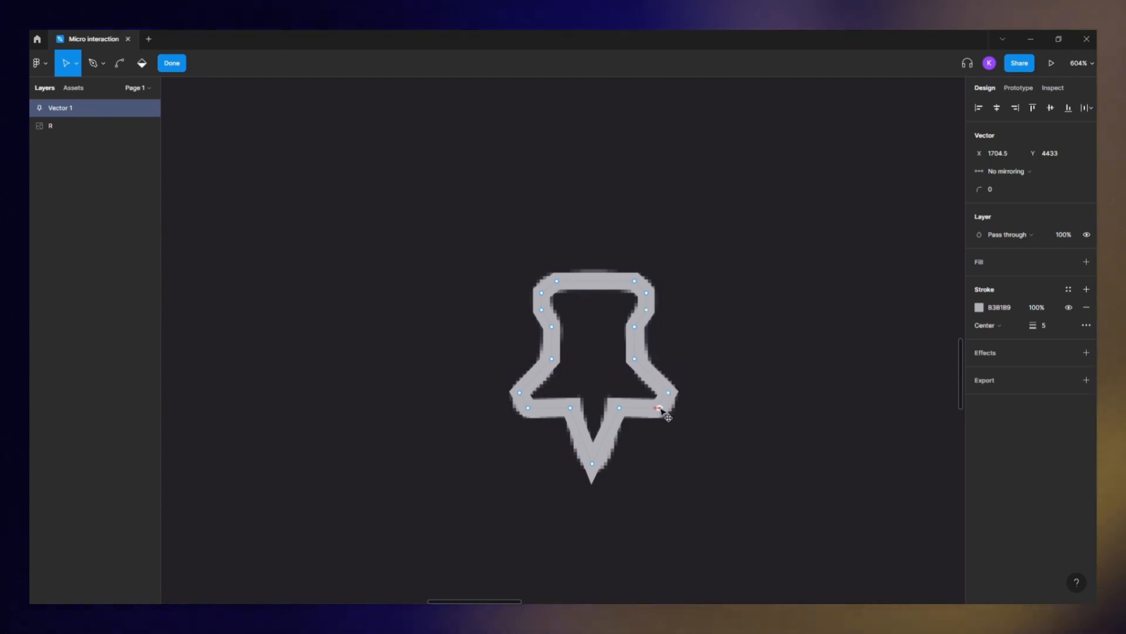
- Select the pin outline's top corner points and set their corner radius to 29
{"action": "left_click", "coordinate": [556, 281]}
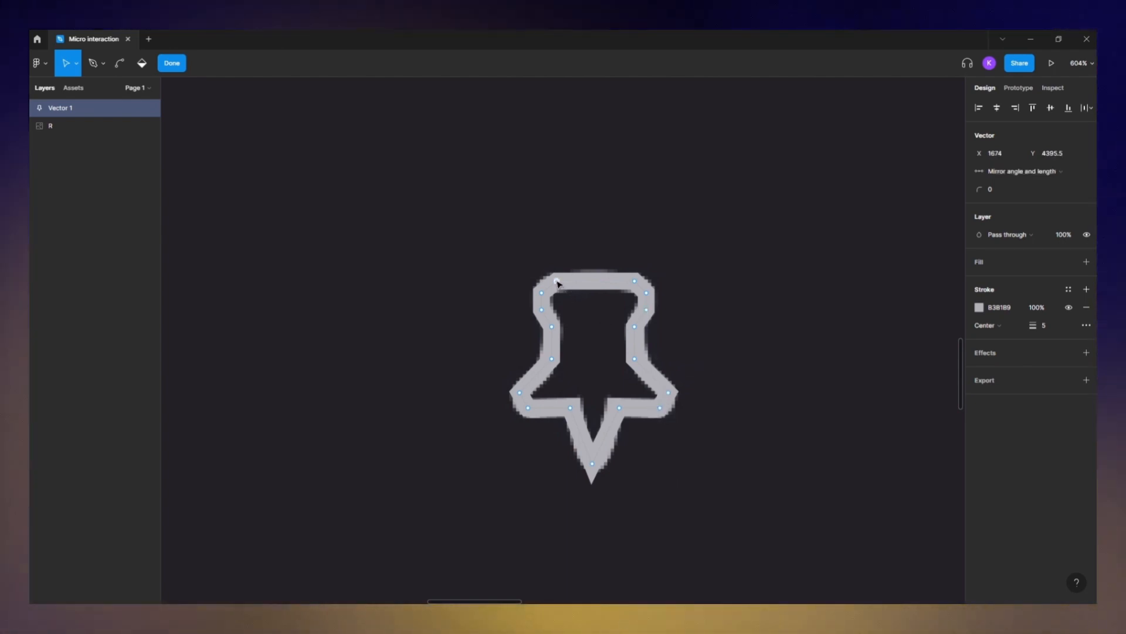
{"action": "left_click", "coordinate": [635, 282], "text": "shift"}
{"action": "left_click", "coordinate": [646, 293], "text": "shift"}
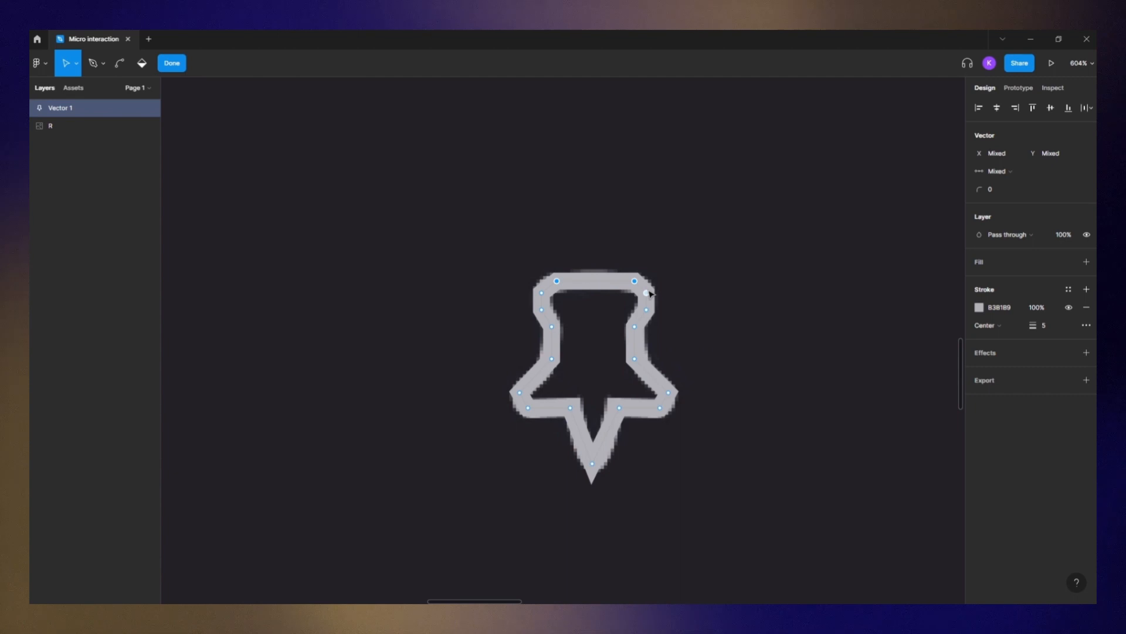
{"action": "left_click", "coordinate": [542, 292], "text": "shift"}
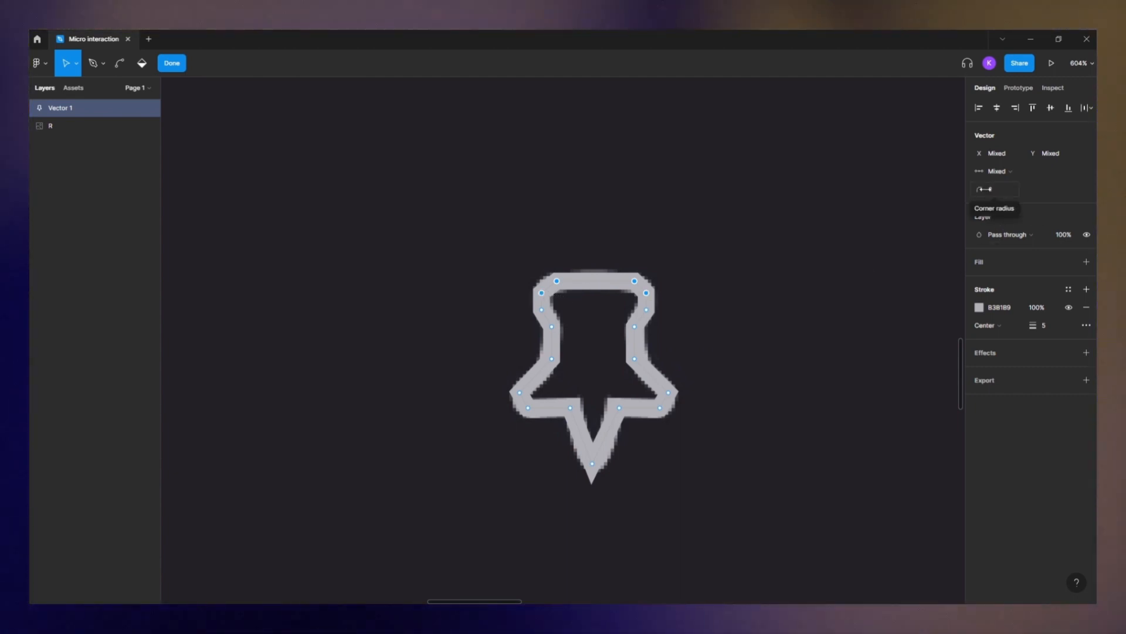
{"action": "left_click", "coordinate": [985, 189]}
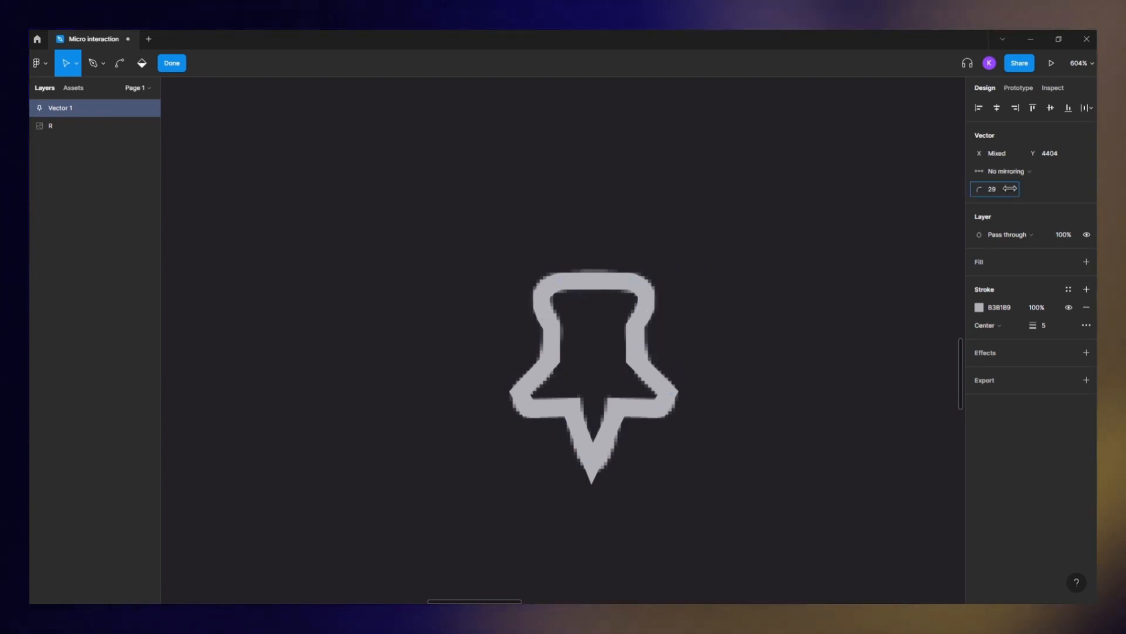
- Select the pin's middle and lower corner points and adjust their corner radius to soften them
{"action": "left_click", "coordinate": [551, 326]}
{"action": "left_click", "coordinate": [634, 327], "text": "shift"}
{"action": "left_click_drag", "start_coordinate": [981, 189], "coordinate": [991, 192]}
{"action": "left_click", "coordinate": [551, 359]}
{"action": "left_click", "coordinate": [634, 359], "text": "shift"}
{"action": "left_click", "coordinate": [520, 393]}
{"action": "left_click", "coordinate": [528, 408], "text": "shift"}
{"action": "left_click", "coordinate": [660, 407], "text": "shift"}
{"action": "left_click", "coordinate": [668, 393], "text": "shift"}
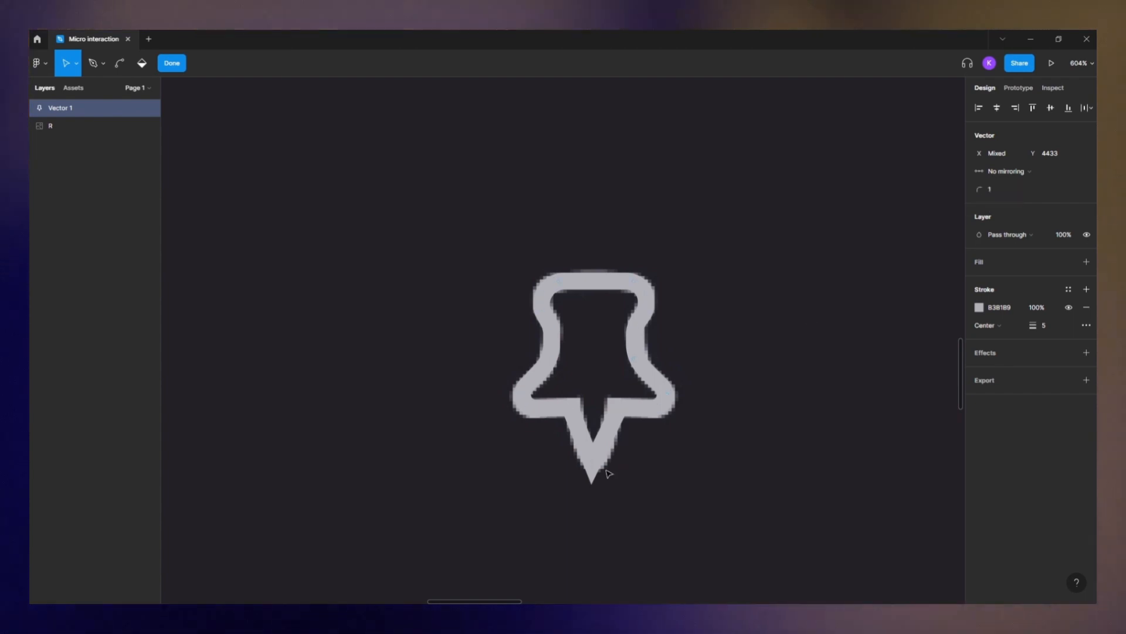
- Move the reference screenshot aside so the traced pin sits next to the original pin
{"action": "scroll", "coordinate": [767, 369], "scroll_direction": "down", "scroll_amount": 2, "text": "ctrl"}
{"action": "double_click", "coordinate": [699, 289]}
{"action": "left_click_drag", "start_coordinate": [662, 312], "coordinate": [698, 319]}
{"action": "scroll", "coordinate": [610, 334], "scroll_direction": "up", "scroll_amount": 2, "text": "ctrl"}
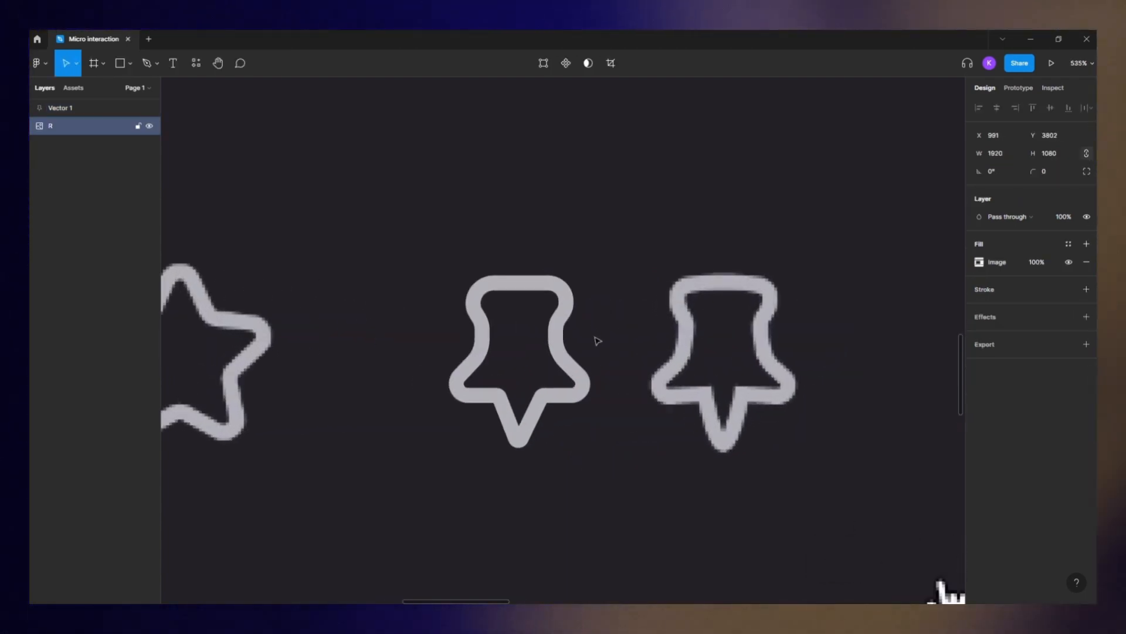
- Enter vector editing on the pin outline and nudge its top middle point slightly upward
{"action": "left_click", "coordinate": [529, 286]}
{"action": "scroll", "coordinate": [525, 284], "scroll_direction": "up", "scroll_amount": 2, "text": "ctrl"}
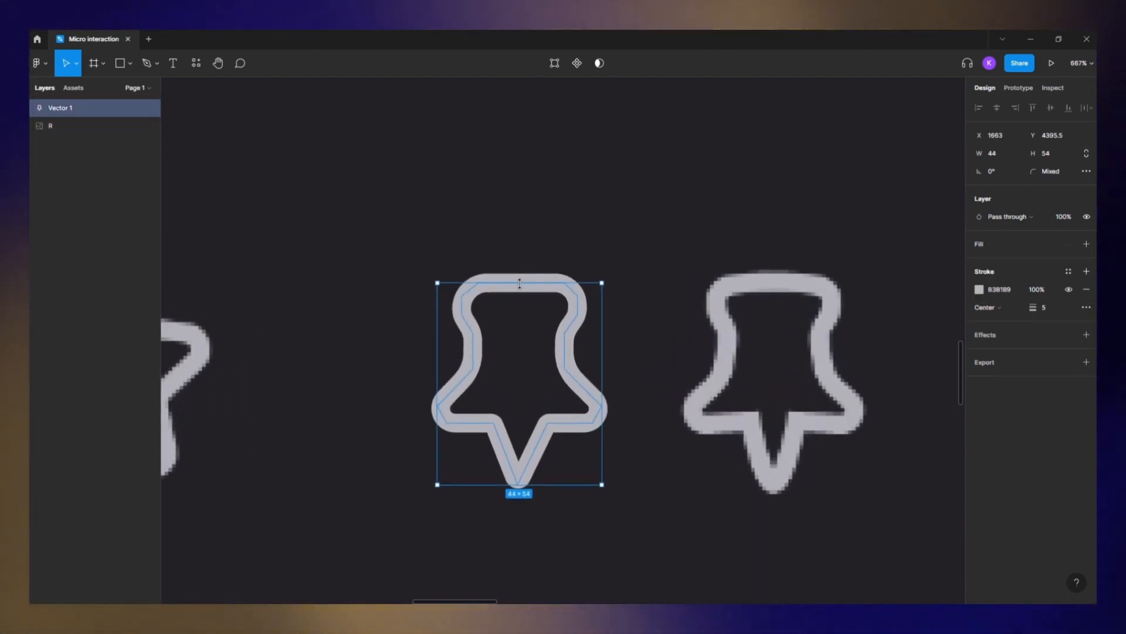
{"action": "scroll", "coordinate": [524, 283], "scroll_direction": "up", "scroll_amount": 2, "text": "ctrl"}
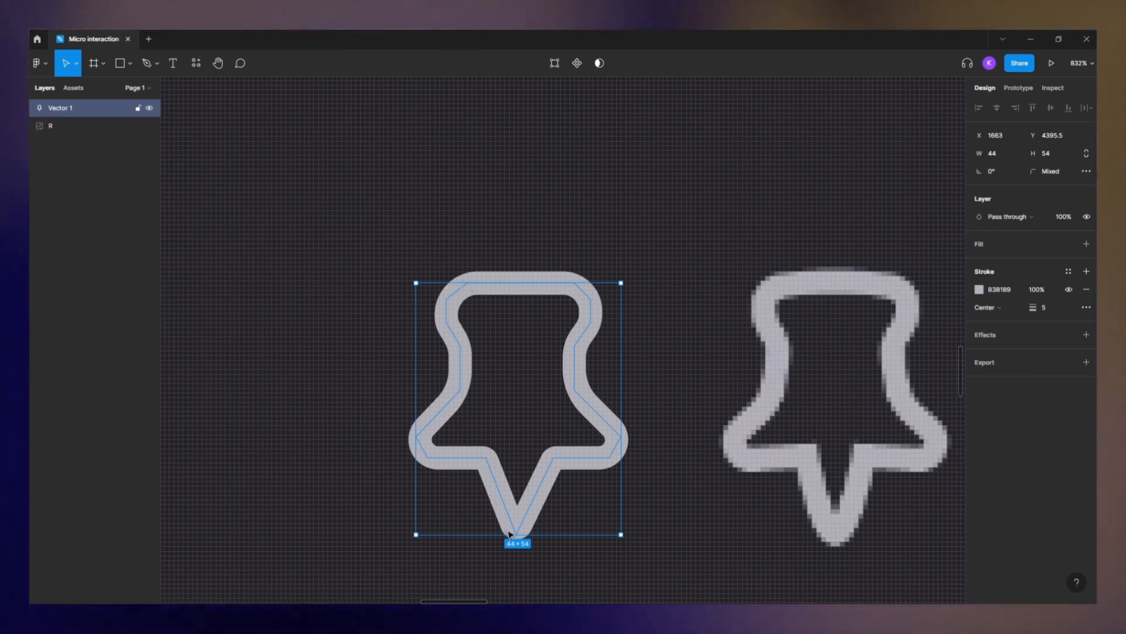
{"action": "double_click", "coordinate": [521, 282]}
{"action": "left_click", "coordinate": [521, 283]}
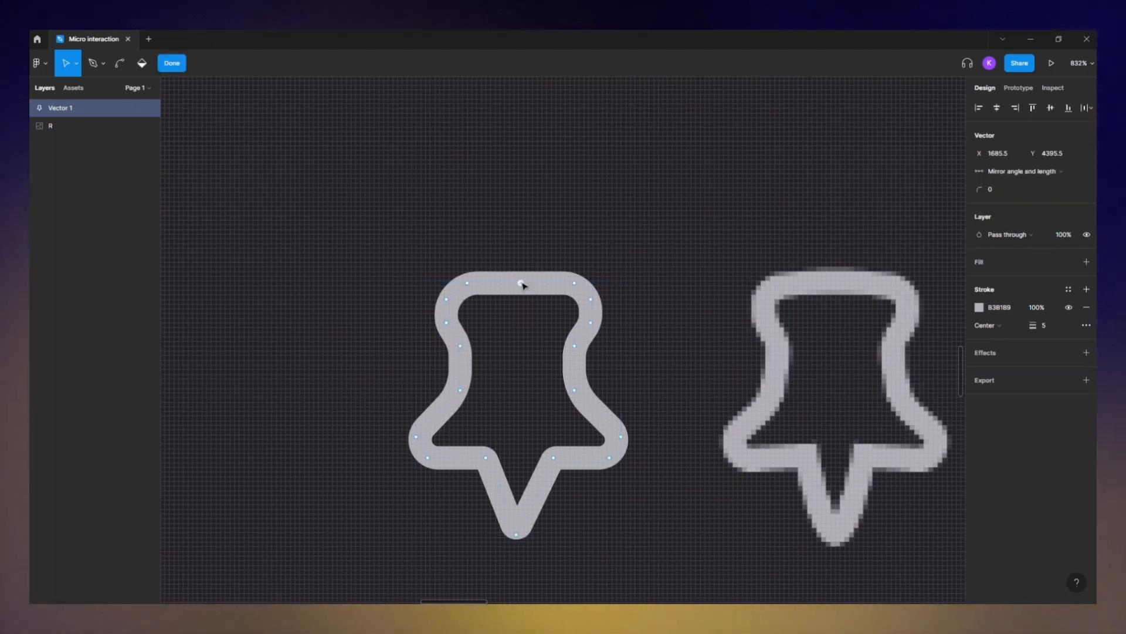
{"action": "left_click_drag", "start_coordinate": [521, 283], "coordinate": [521, 280]}
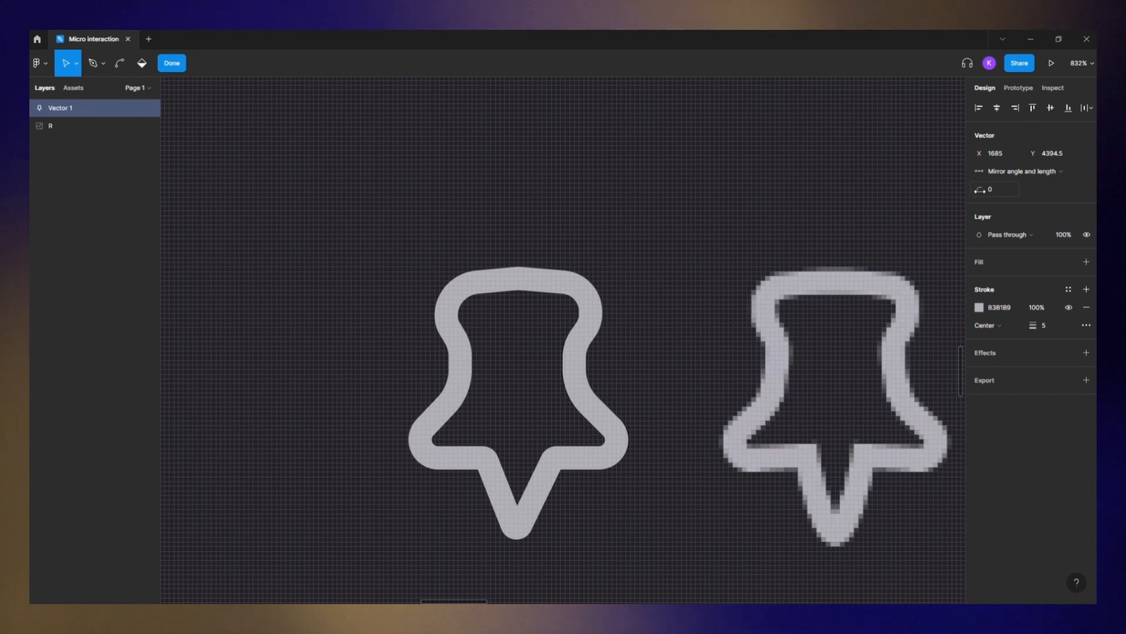
- Adjust the corner radius of the top middle point and the lower tip points to smooth the curves
{"action": "left_click_drag", "start_coordinate": [981, 189], "coordinate": [991, 190]}
{"action": "left_click_drag", "start_coordinate": [537, 497], "coordinate": [540, 499]}
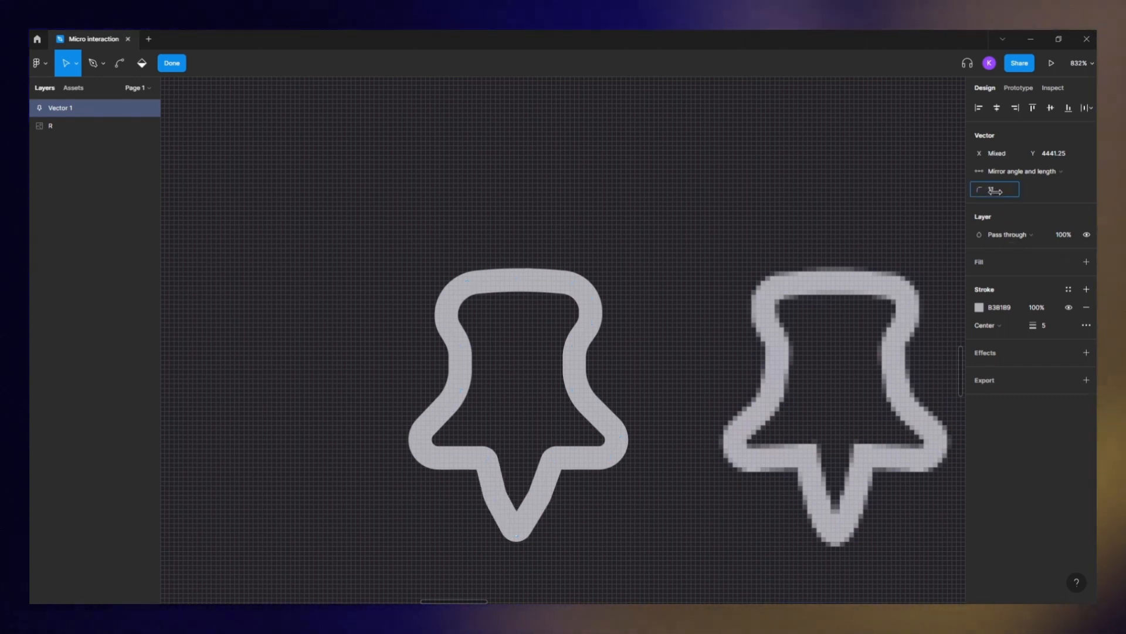
{"action": "left_click_drag", "start_coordinate": [1005, 192], "coordinate": [1051, 194]}
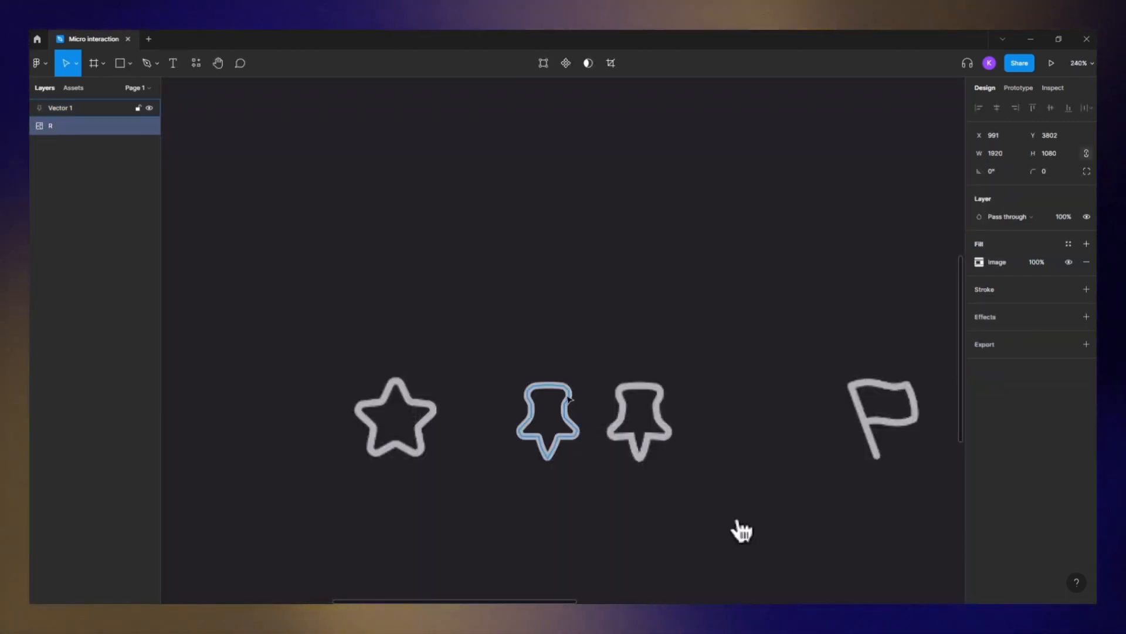
- Scale the pin outline up to about 72 × 90
{"action": "left_click", "coordinate": [567, 397]}
{"action": "left_click_drag", "start_coordinate": [579, 458], "coordinate": [617, 494]}
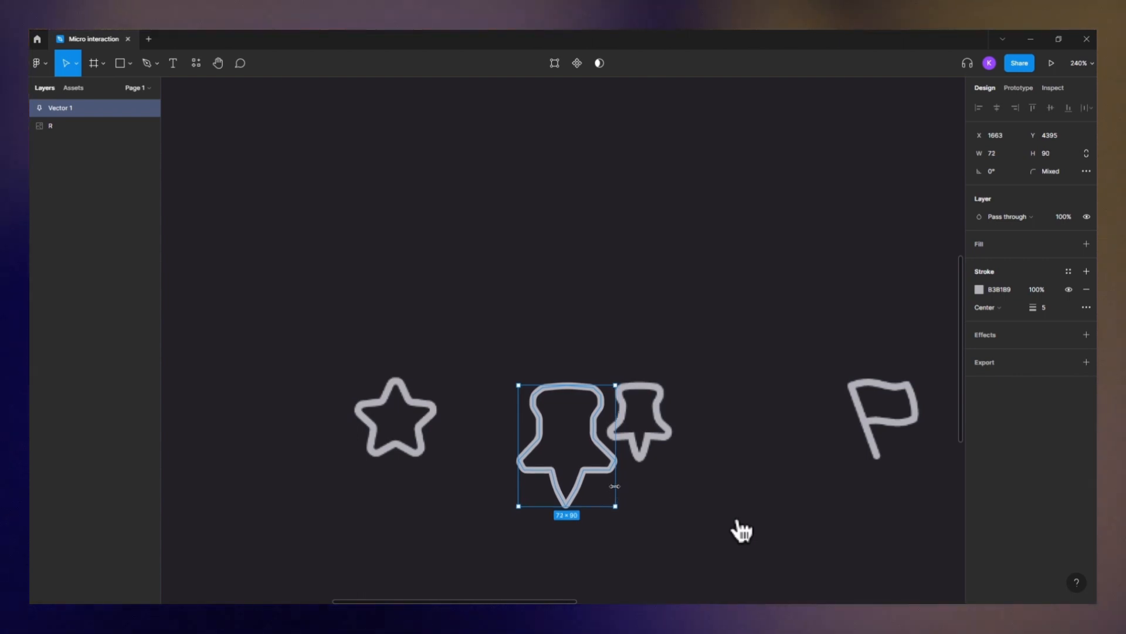
- Increase the pin outline's stroke weight to 7
{"action": "scroll", "coordinate": [590, 402], "scroll_direction": "up", "scroll_amount": 5}
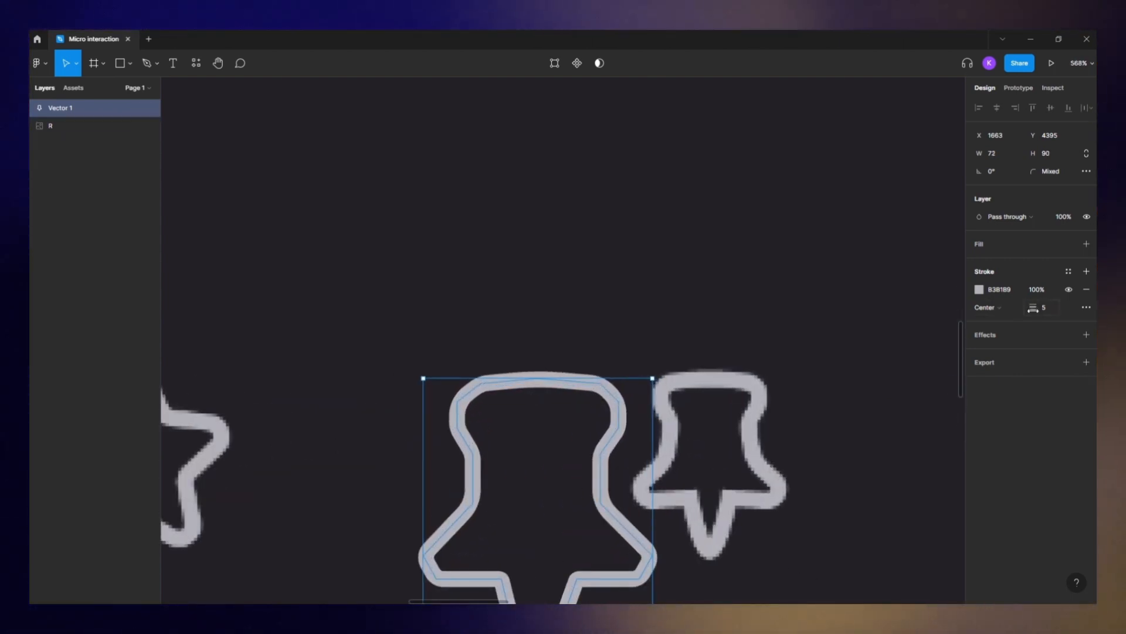
{"action": "left_click_drag", "start_coordinate": [1034, 309], "coordinate": [1036, 310]}
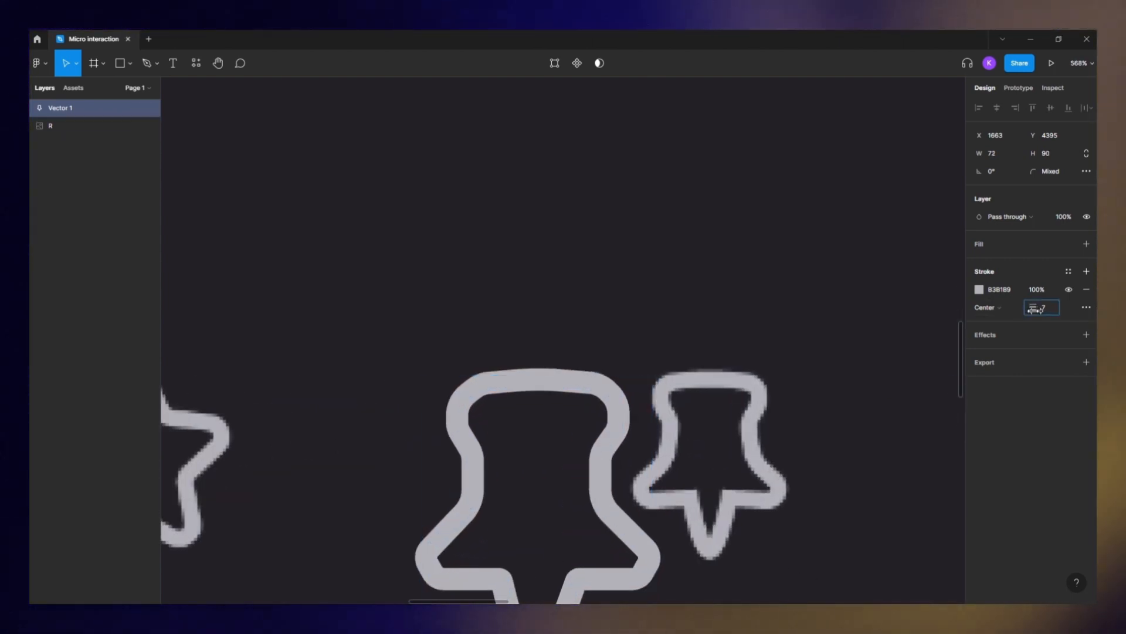
- Select the pin's top corner points in vector editing and adjust their corner radius
{"action": "double_click", "coordinate": [480, 387]}
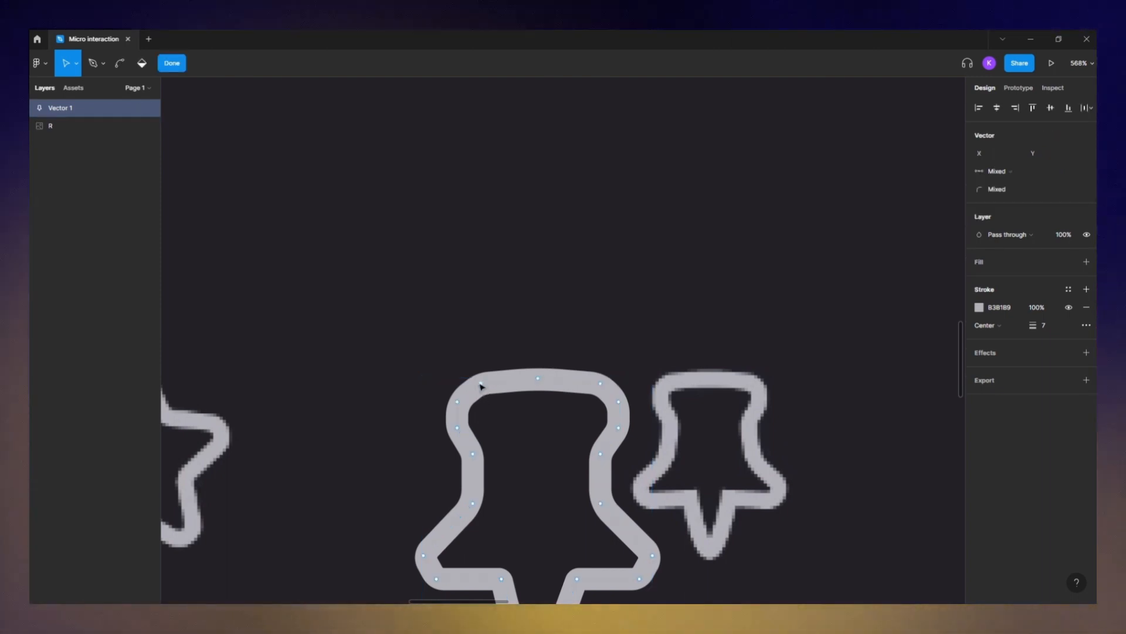
{"action": "left_click", "coordinate": [601, 383], "text": "shift"}
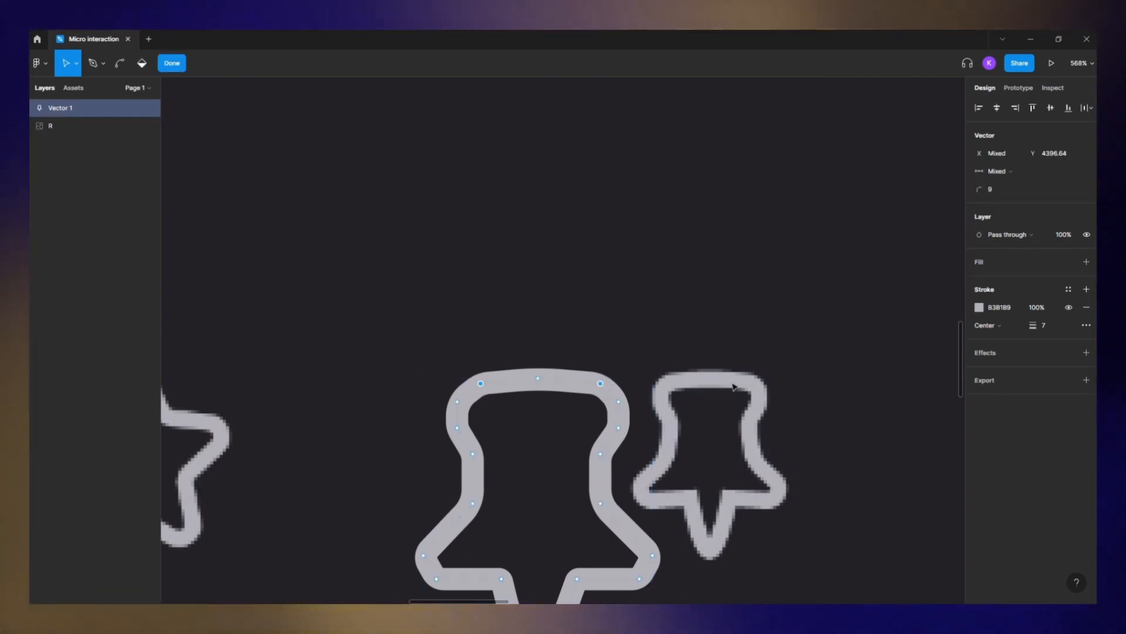
{"action": "left_click_drag", "start_coordinate": [980, 189], "coordinate": [982, 188]}
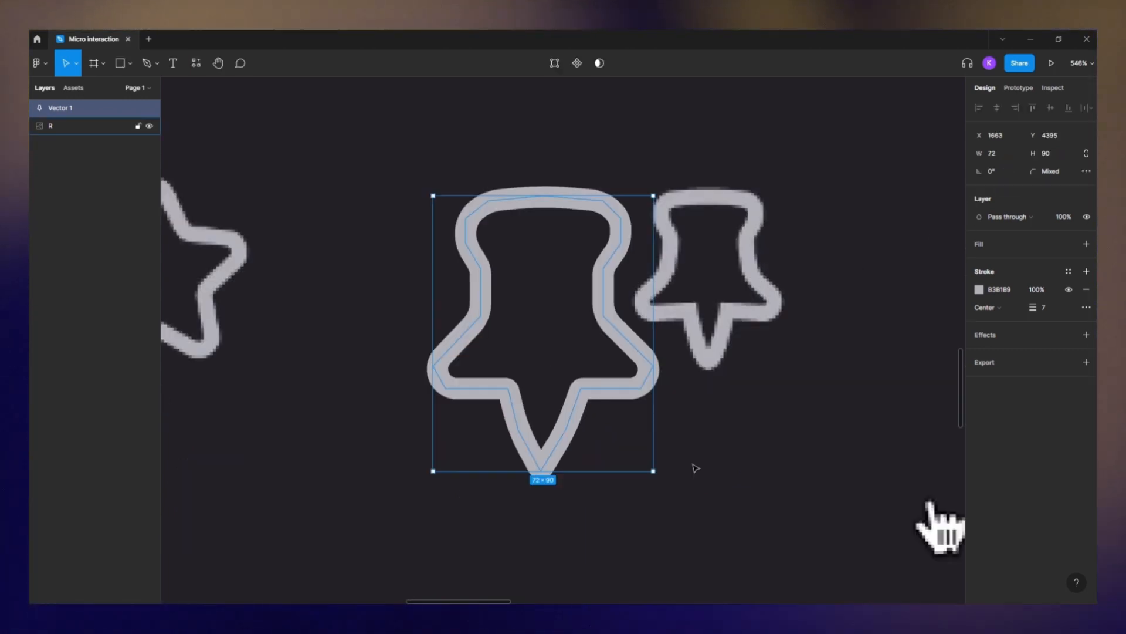
- Select and delete the reference screenshot image
{"action": "double_click", "coordinate": [695, 467]}
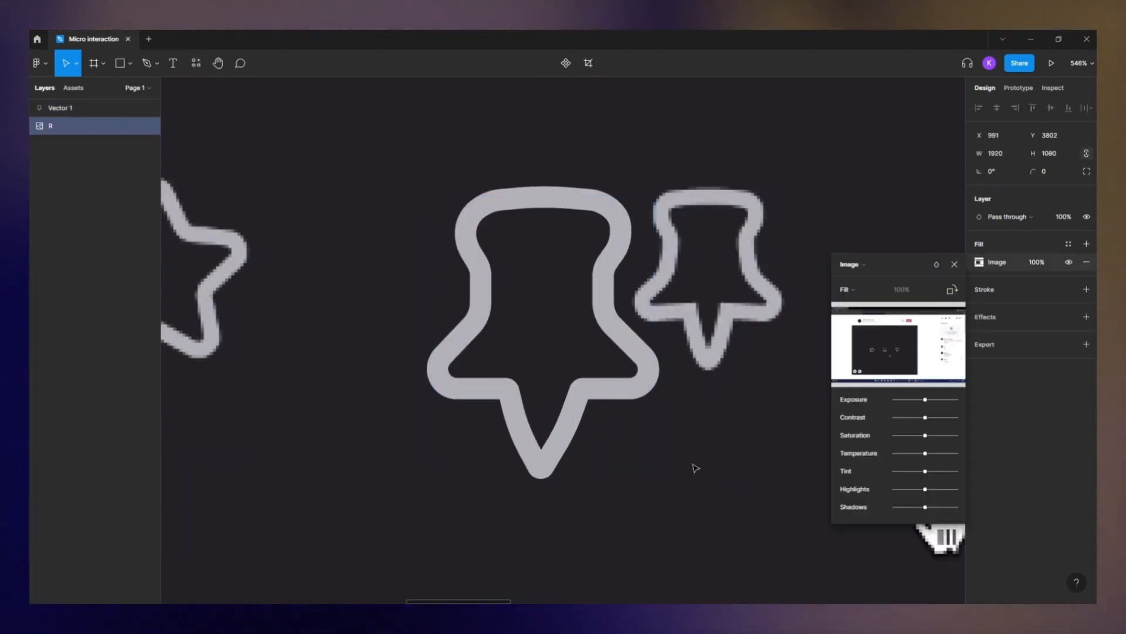
{"action": "scroll", "coordinate": [695, 467], "scroll_direction": "down", "scroll_amount": 10}
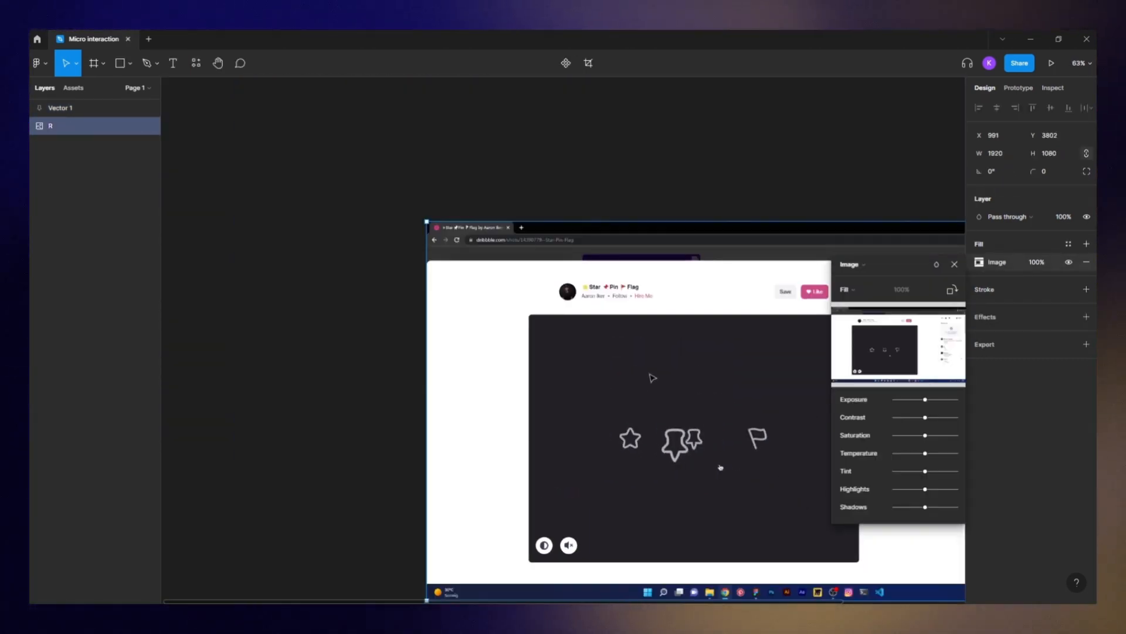
{"action": "key", "text": "Delete"}
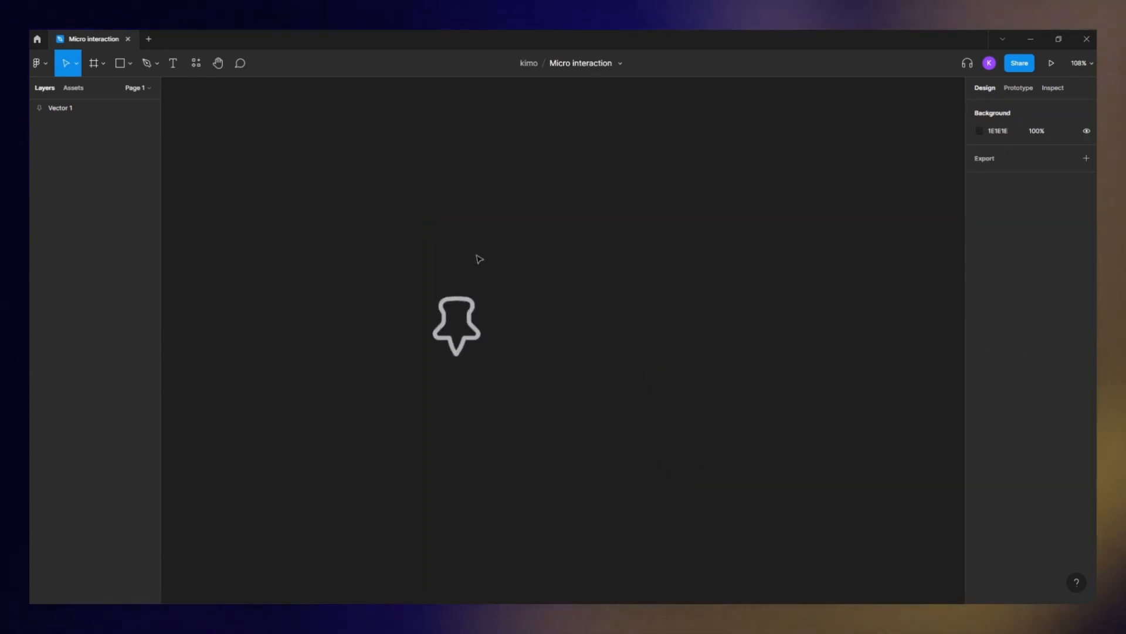
- Draw a frame around the pin outline with the Frame tool
{"action": "left_click", "coordinate": [104, 63]}
{"action": "left_click", "coordinate": [94, 89]}
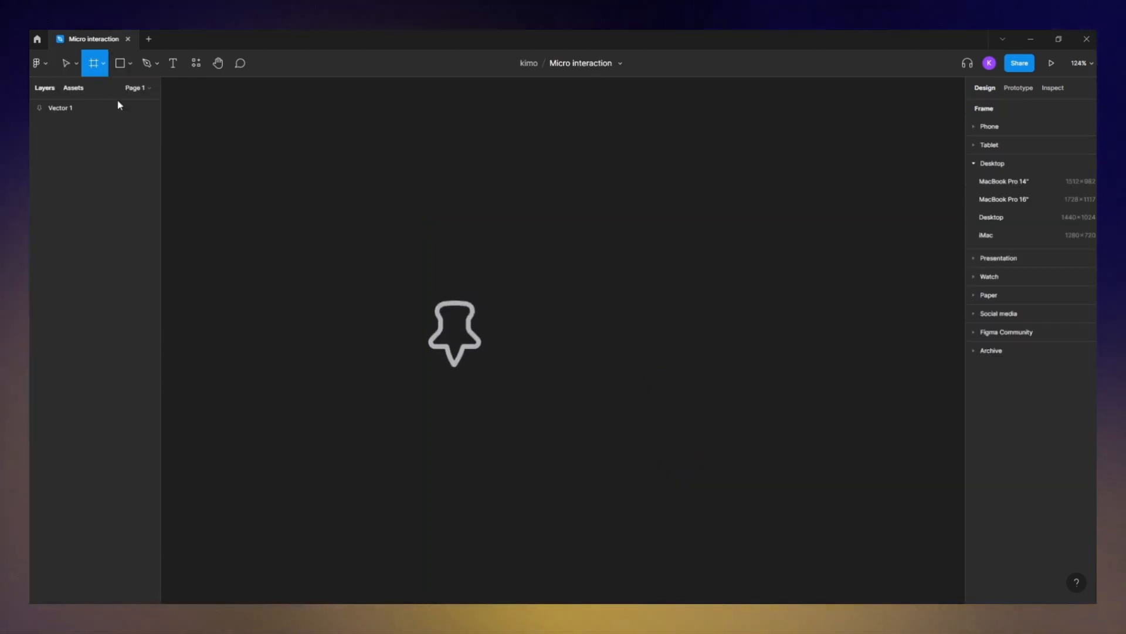
{"action": "left_click_drag", "start_coordinate": [376, 252], "coordinate": [536, 414]}
{"action": "scroll", "coordinate": [441, 292], "scroll_direction": "up", "scroll_amount": 3}
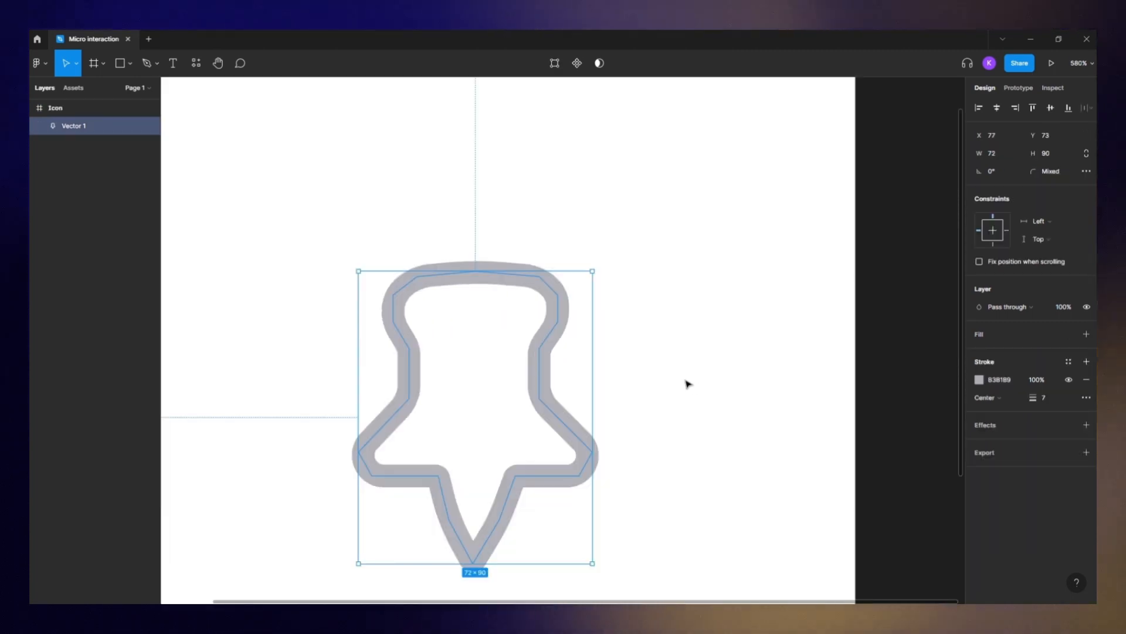
- Convert the pin's stroke into an outlined shape with Outline stroke
{"action": "left_click", "coordinate": [674, 388]}
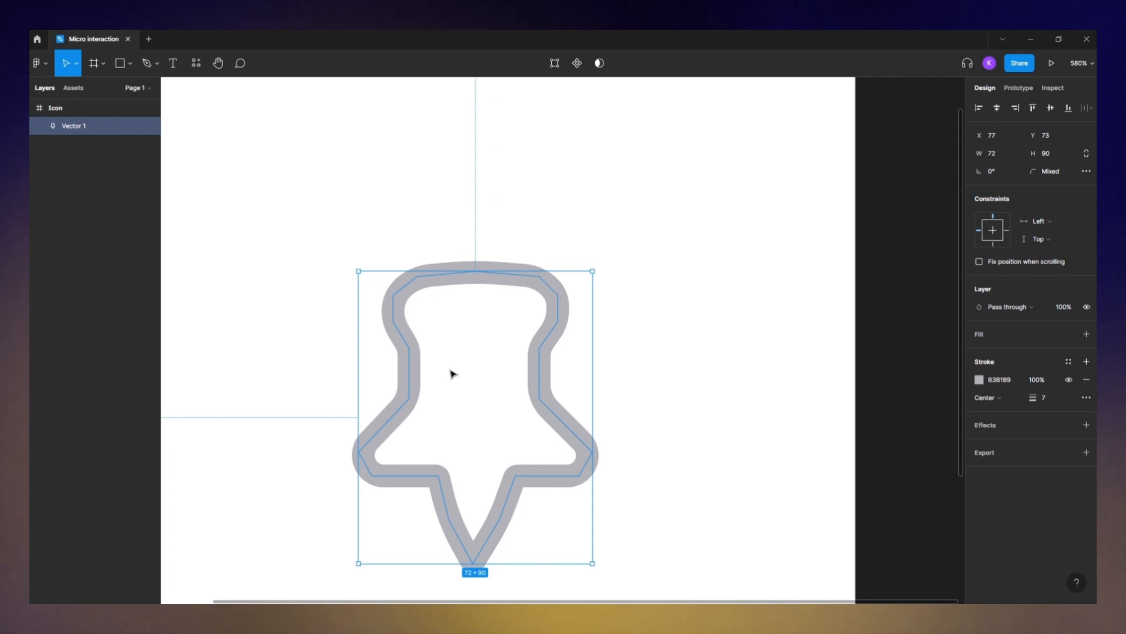
{"action": "right_click", "coordinate": [526, 281]}
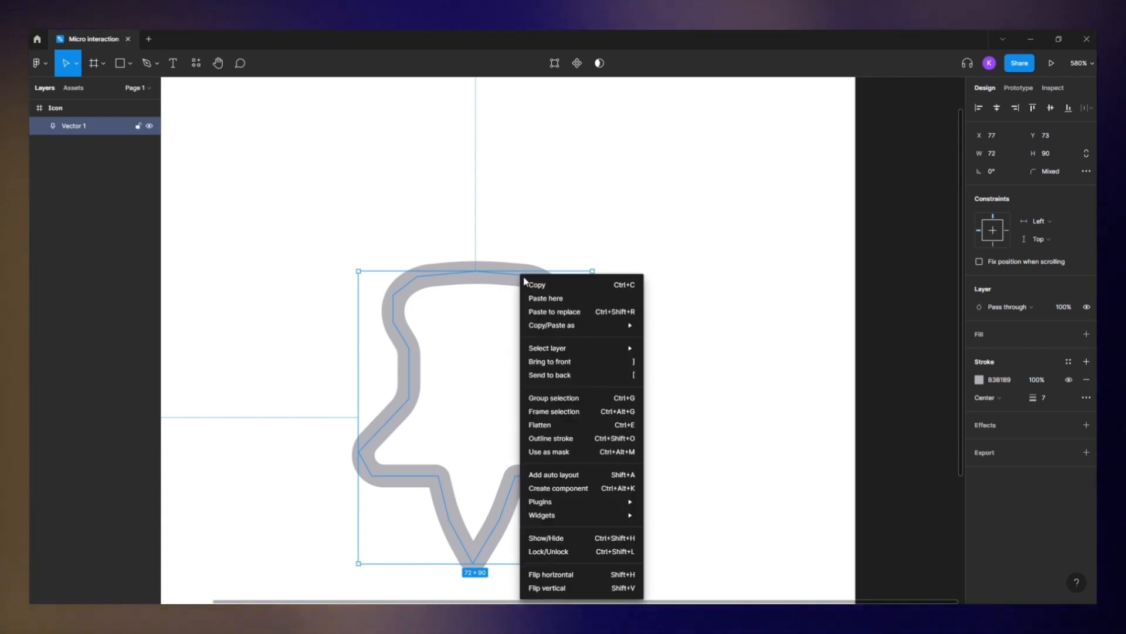
{"action": "left_click", "coordinate": [551, 438]}
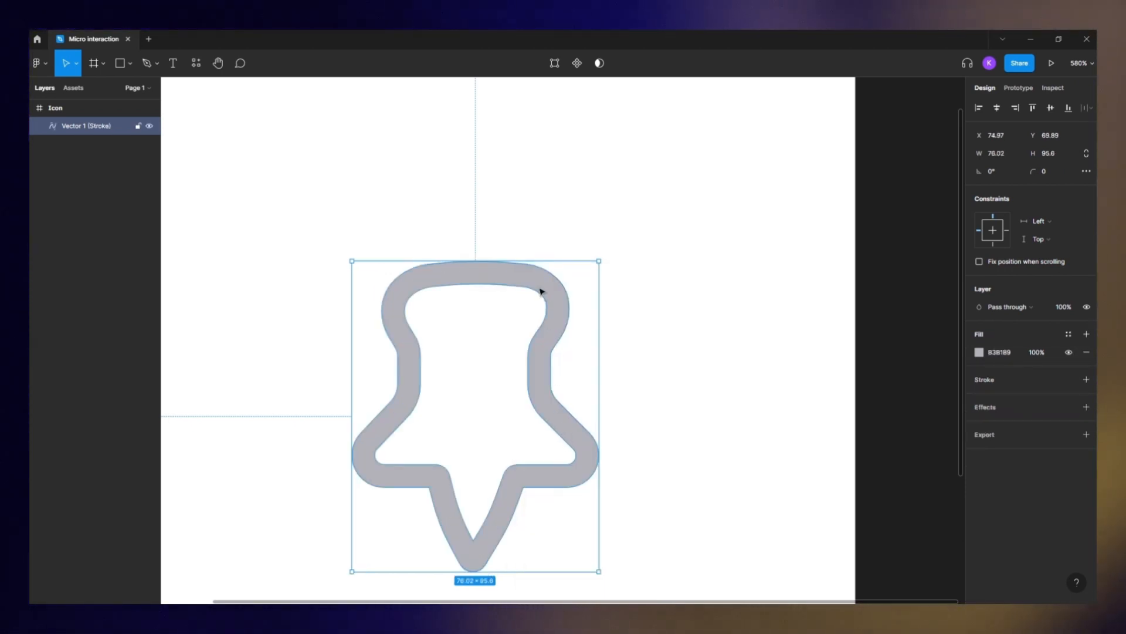
- Duplicate the outlined pin and place the two copies side by side
{"action": "key", "text": "ctrl+d"}
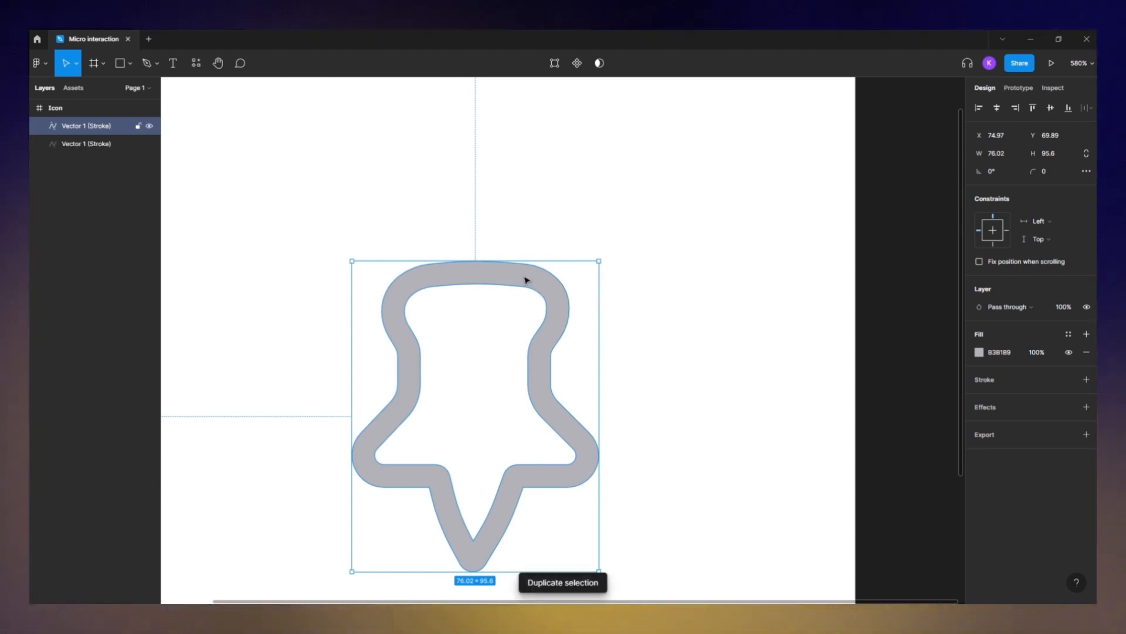
{"action": "left_click_drag", "start_coordinate": [503, 276], "coordinate": [671, 271]}
{"action": "left_click_drag", "start_coordinate": [498, 271], "coordinate": [385, 266]}
- Turn the duplicate pin into a solid filled silhouette by removing its inner contour
{"action": "double_click", "coordinate": [600, 285]}
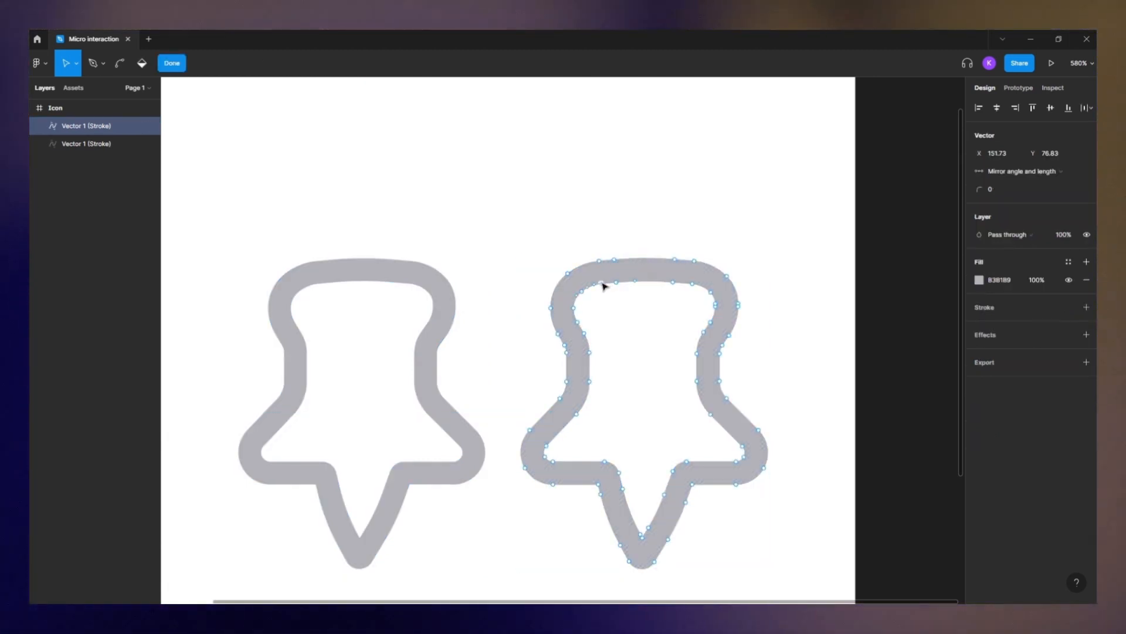
{"action": "left_click", "coordinate": [602, 283]}
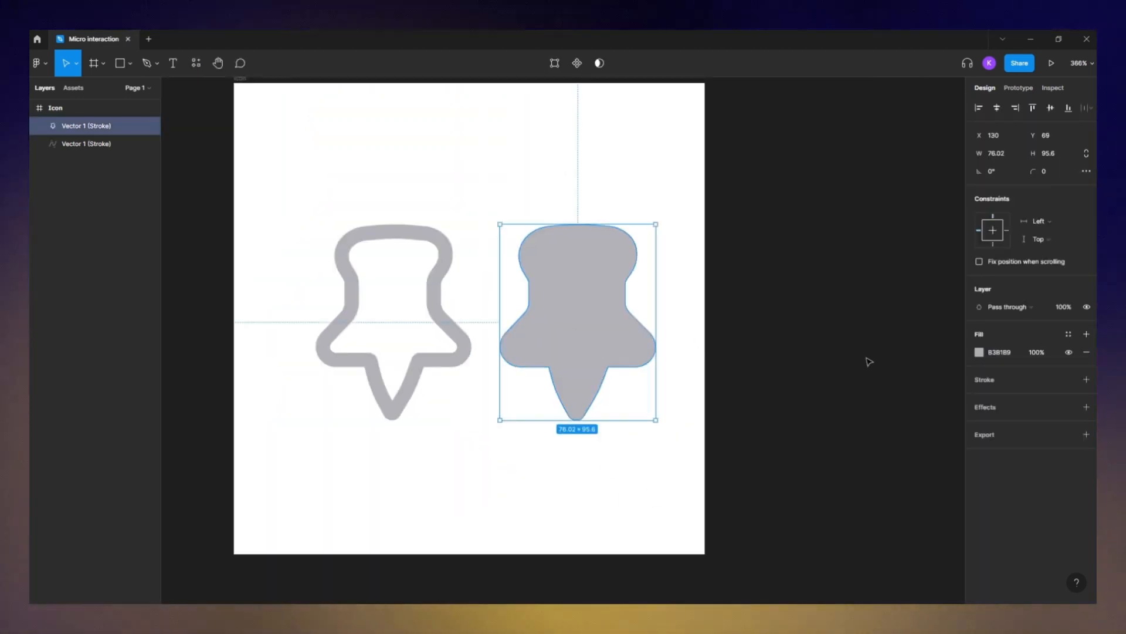
{"action": "left_click", "coordinate": [979, 352]}
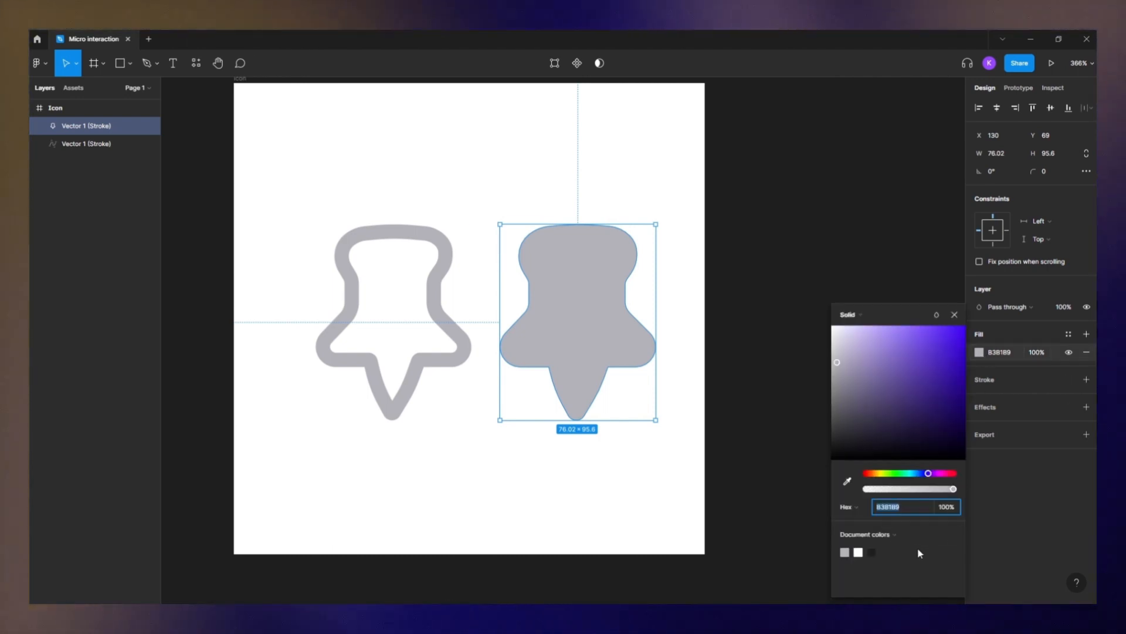
{"action": "left_click", "coordinate": [785, 534]}
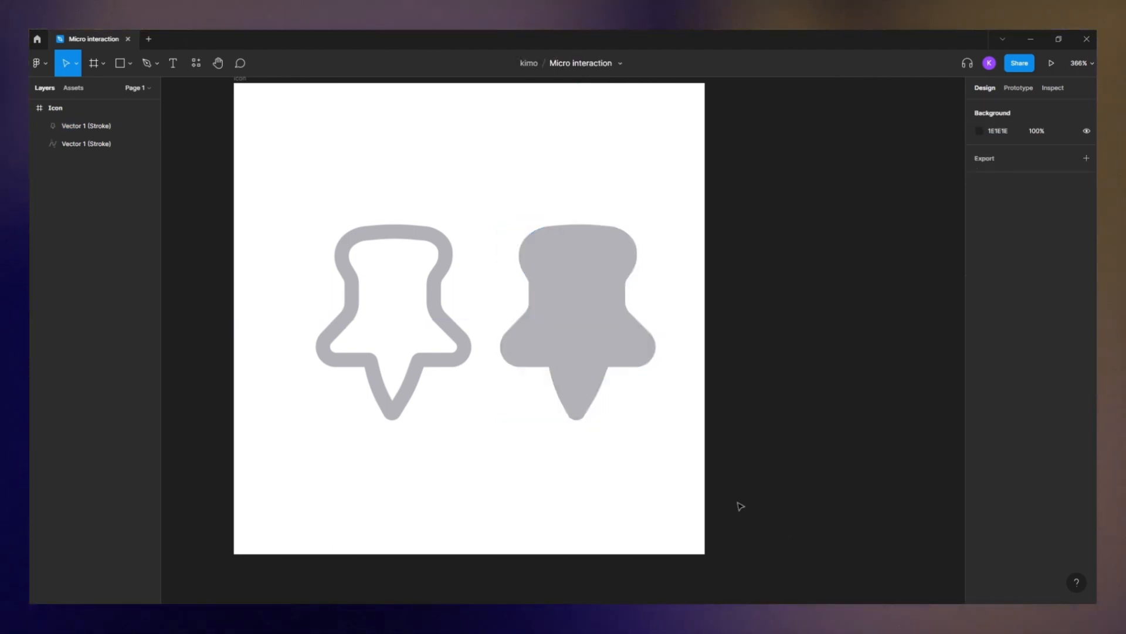
- Paste the reference screenshot back onto the canvas
{"action": "scroll", "coordinate": [690, 463], "scroll_direction": "down", "scroll_amount": 3}
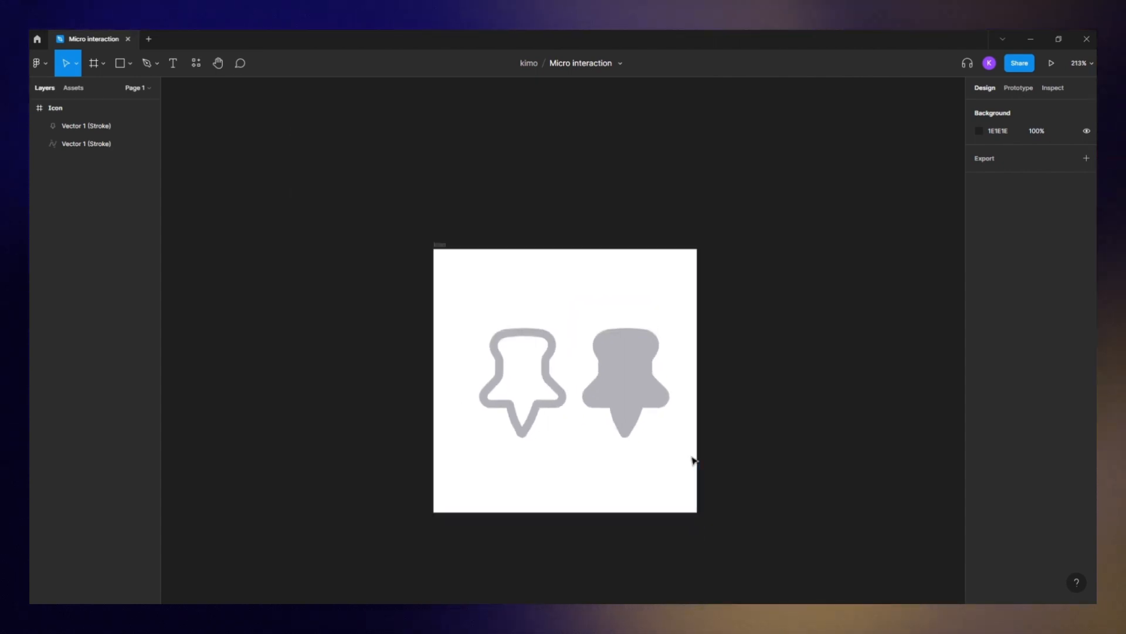
{"action": "key", "text": "ctrl+v"}
{"action": "scroll", "coordinate": [691, 292], "scroll_direction": "down", "scroll_amount": 1}
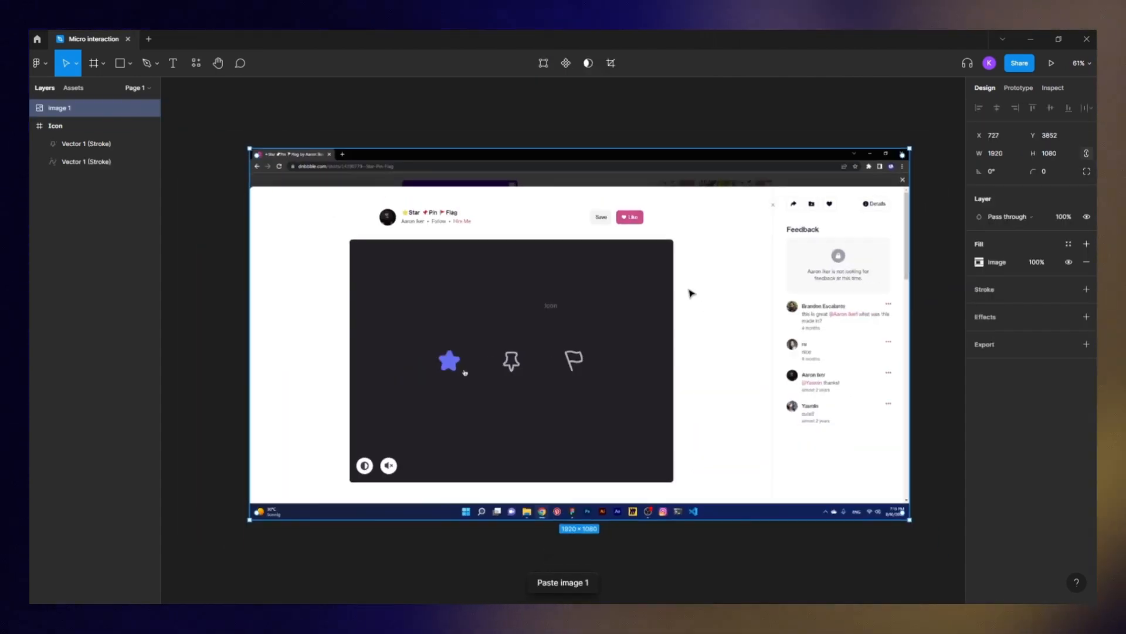
- Fill the solid pin with the star's purple 656EF1, sampled from the reference screenshot with the eyedropper
{"action": "left_click_drag", "start_coordinate": [717, 213], "coordinate": [823, 424]}
{"action": "left_click", "coordinate": [612, 342]}
{"action": "scroll", "coordinate": [651, 211], "scroll_direction": "down", "scroll_amount": 4}
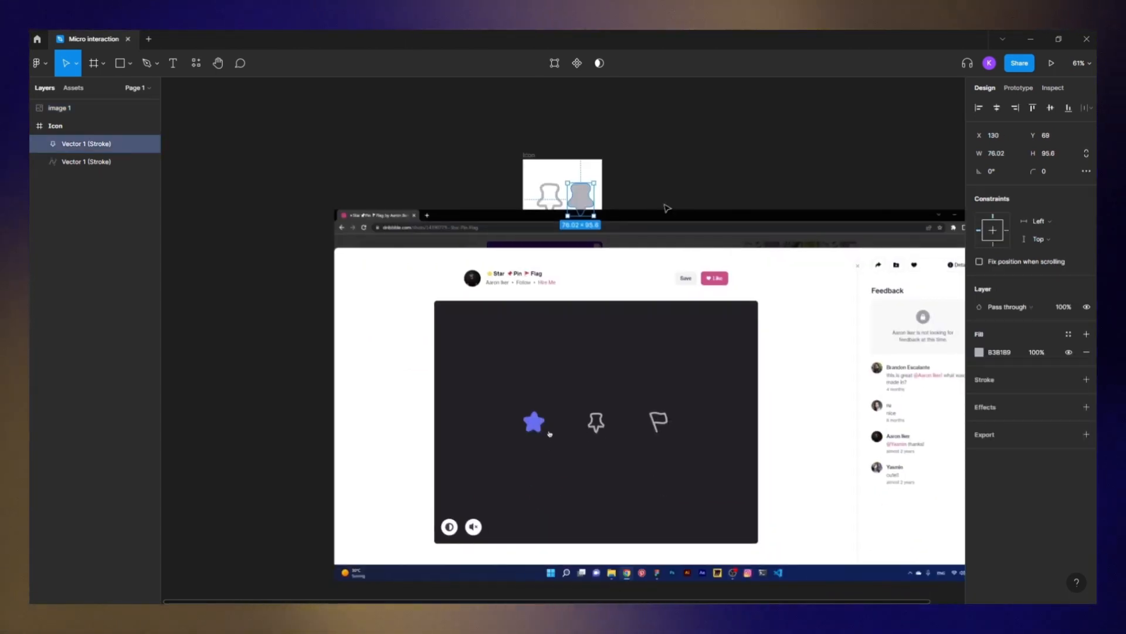
{"action": "left_click", "coordinate": [979, 352]}
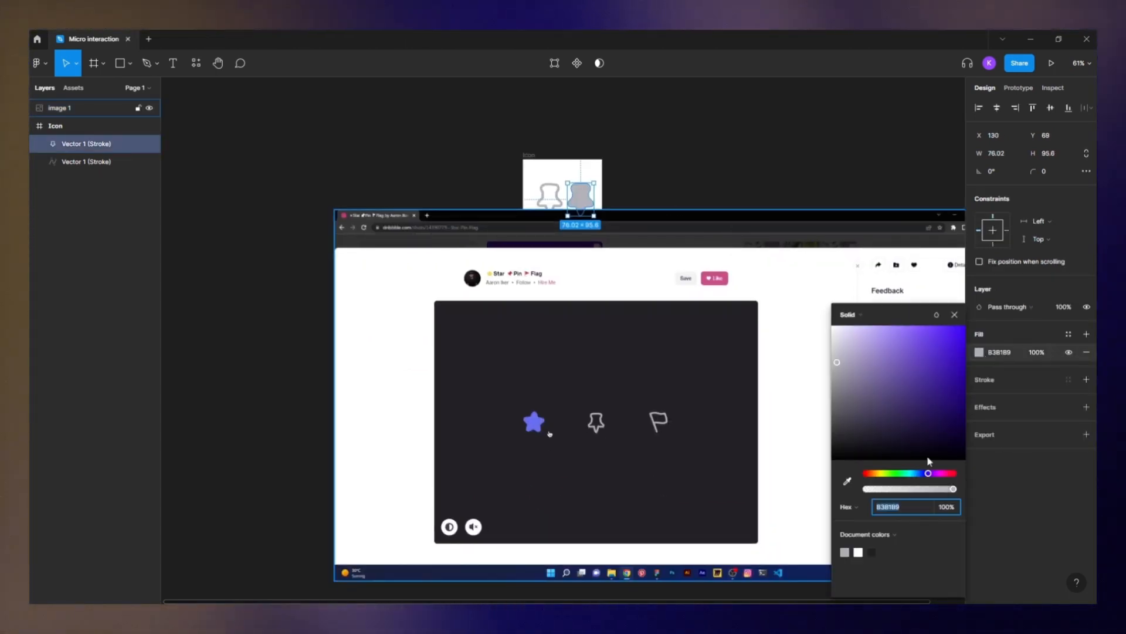
{"action": "left_click", "coordinate": [847, 481]}
{"action": "left_click", "coordinate": [535, 426]}
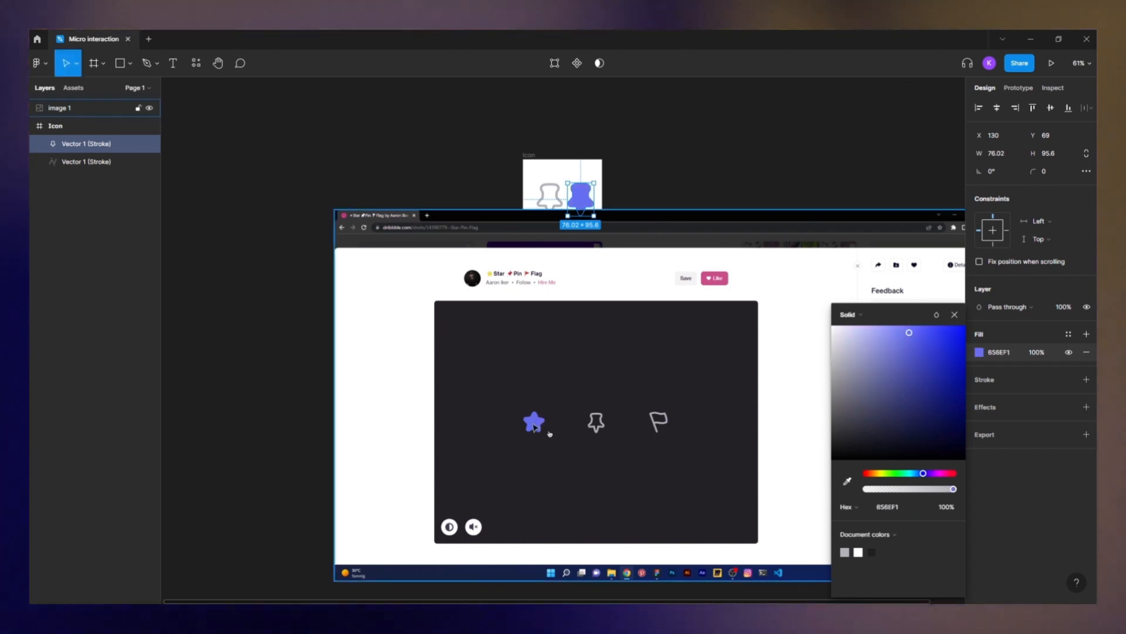
- Delete the reference screenshot from the canvas
{"action": "left_click", "coordinate": [570, 295]}
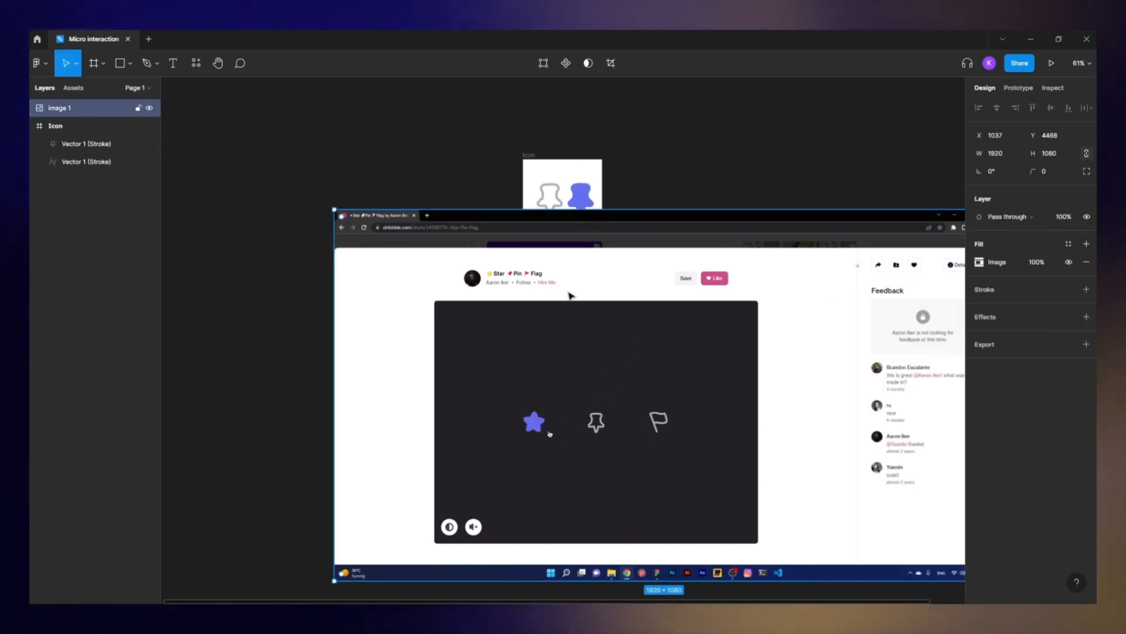
{"action": "left_click_drag", "start_coordinate": [437, 175], "coordinate": [327, 153]}
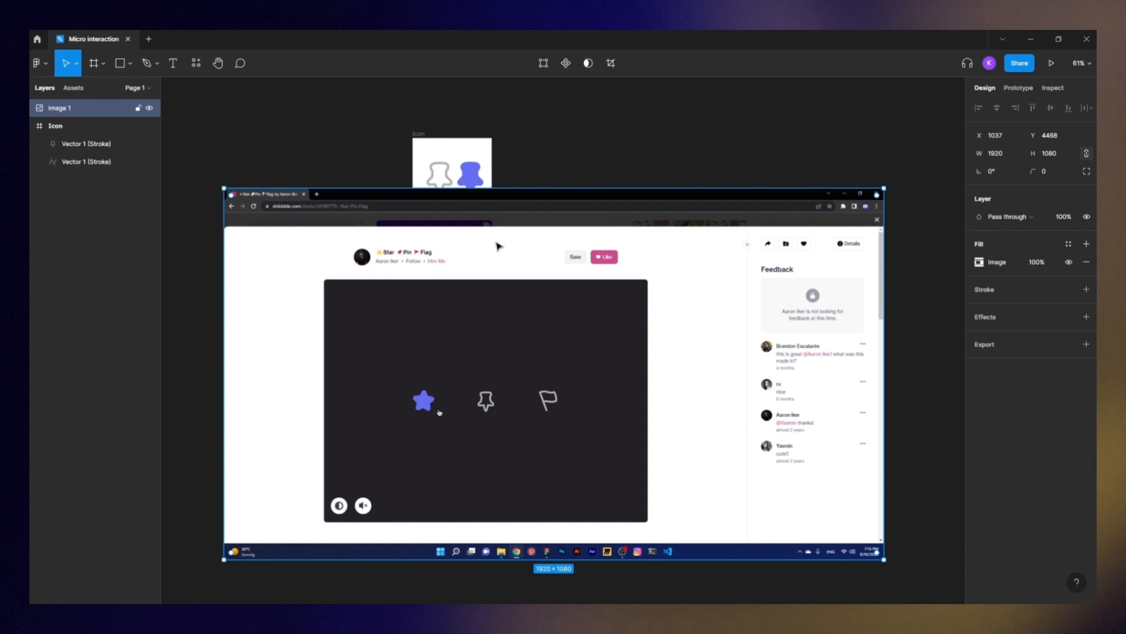
{"action": "key", "text": "Delete"}
- Rename the solid pin layer to Fill and the outlined pin layer to Outline
{"action": "key", "text": "shift+1"}
{"action": "left_click", "coordinate": [636, 289]}
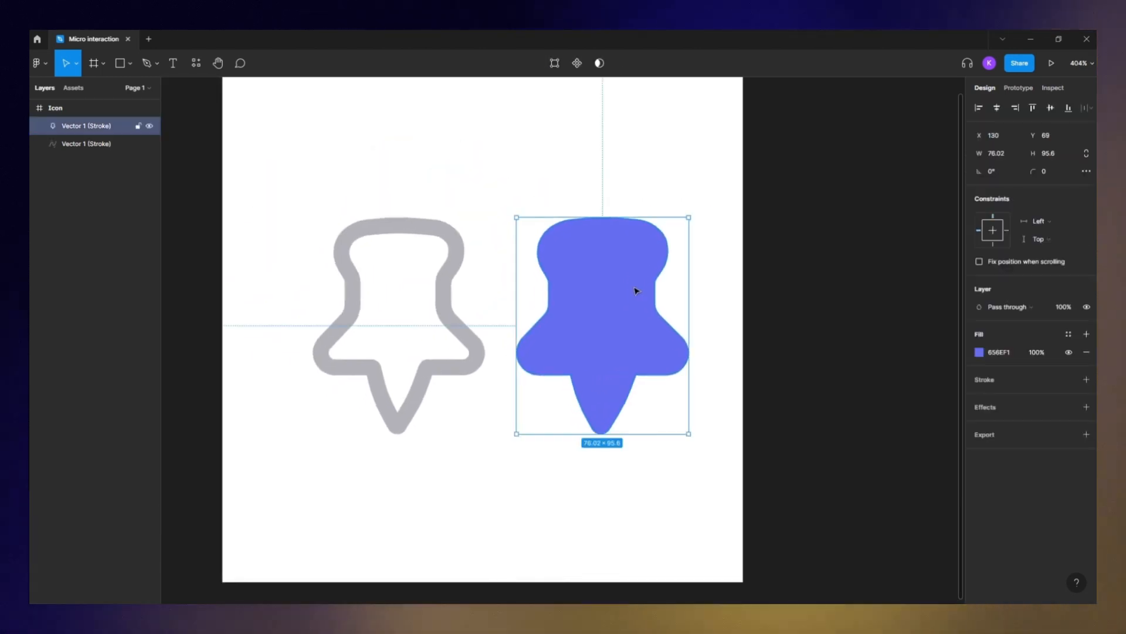
{"action": "double_click", "coordinate": [91, 125]}
{"action": "type", "text": "Fill"}
{"action": "double_click", "coordinate": [90, 144]}
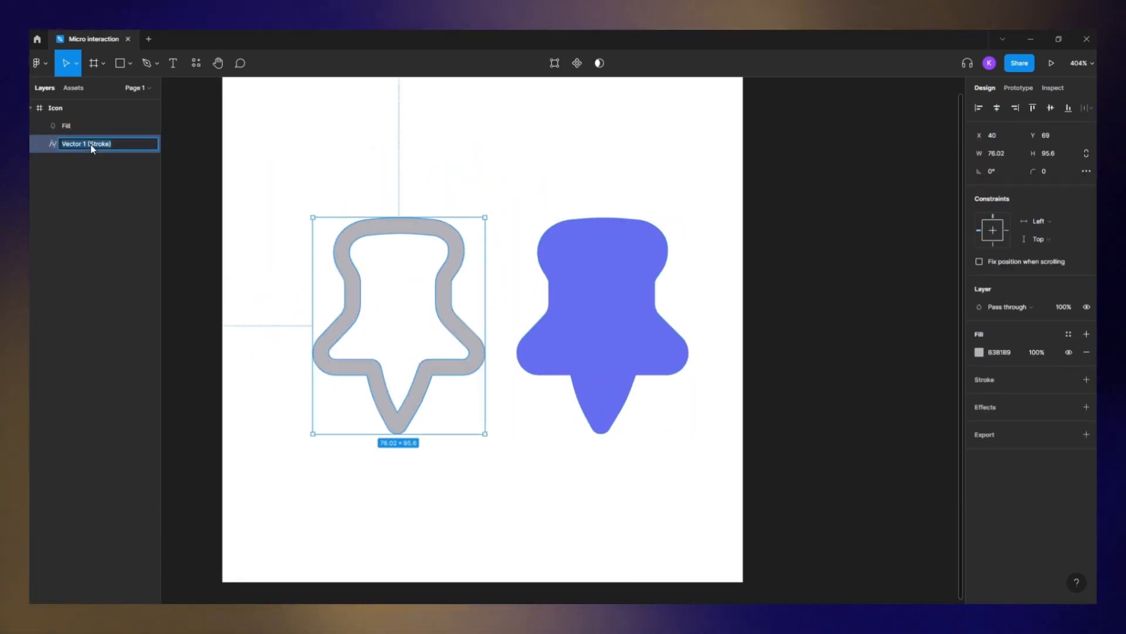
{"action": "type", "text": "Outline"}
{"action": "key", "text": "Return"}
- Draw a rectangle about 80 × 96 covering the filled pin and name it Mask
{"action": "left_click", "coordinate": [593, 329]}
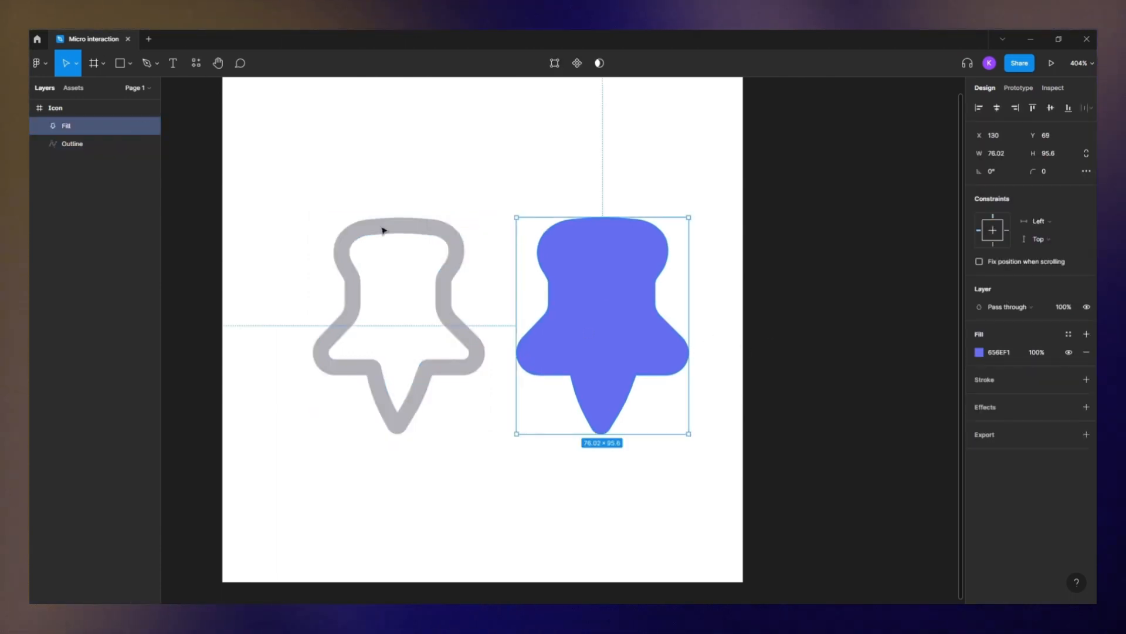
{"action": "left_click", "coordinate": [129, 65]}
{"action": "left_click", "coordinate": [109, 81]}
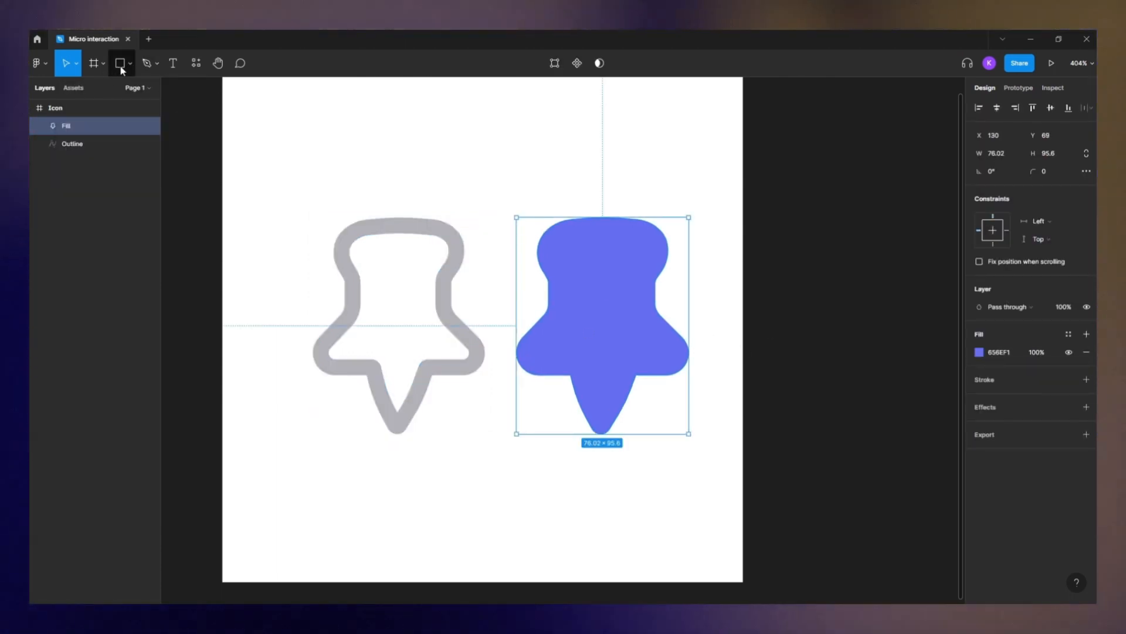
{"action": "left_click", "coordinate": [122, 69]}
{"action": "left_click_drag", "start_coordinate": [512, 196], "coordinate": [678, 435]}
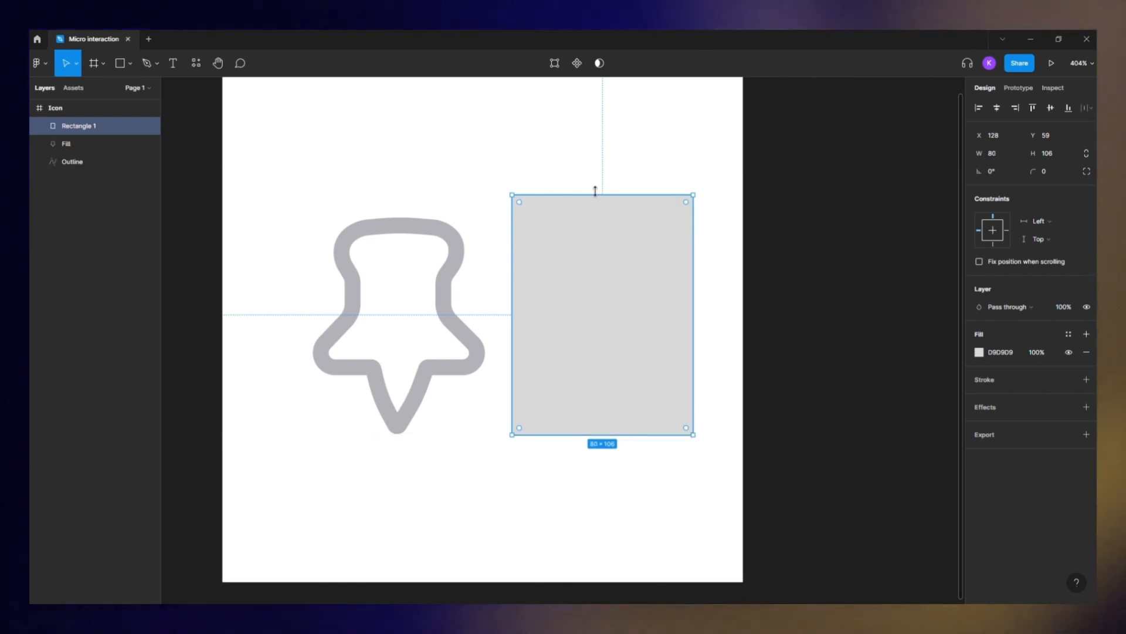
{"action": "left_click_drag", "start_coordinate": [598, 195], "coordinate": [598, 218]}
{"action": "double_click", "coordinate": [79, 126]}
{"action": "type", "text": "Mask"}
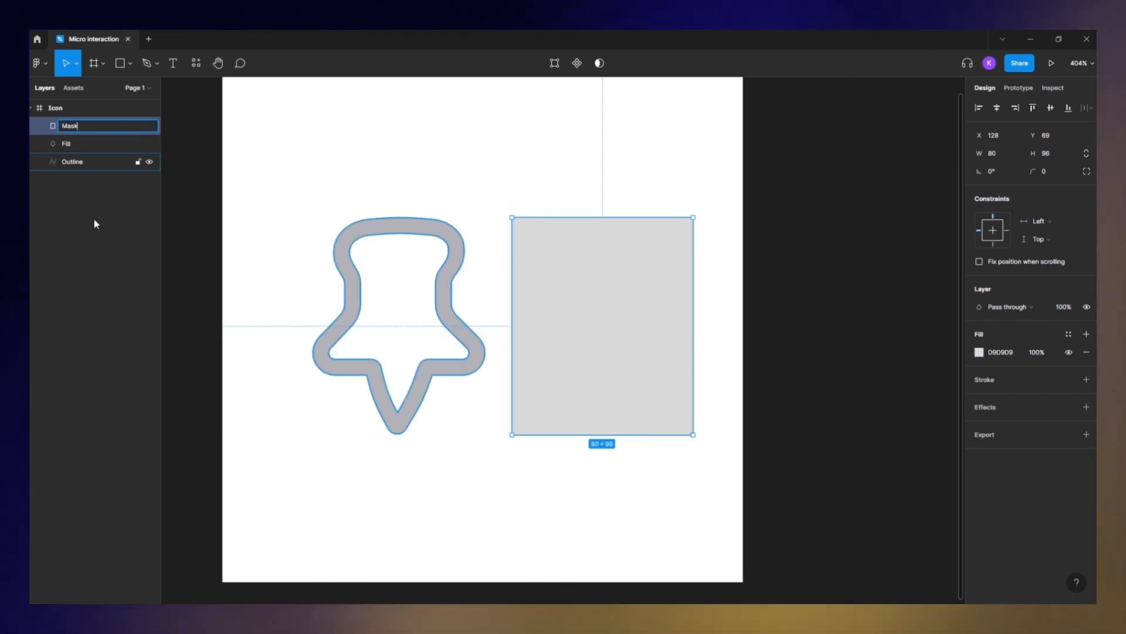
- Move the Mask layer below Fill and use it as a mask for the filled pin
{"action": "left_click", "coordinate": [93, 222]}
{"action": "left_click", "coordinate": [81, 124]}
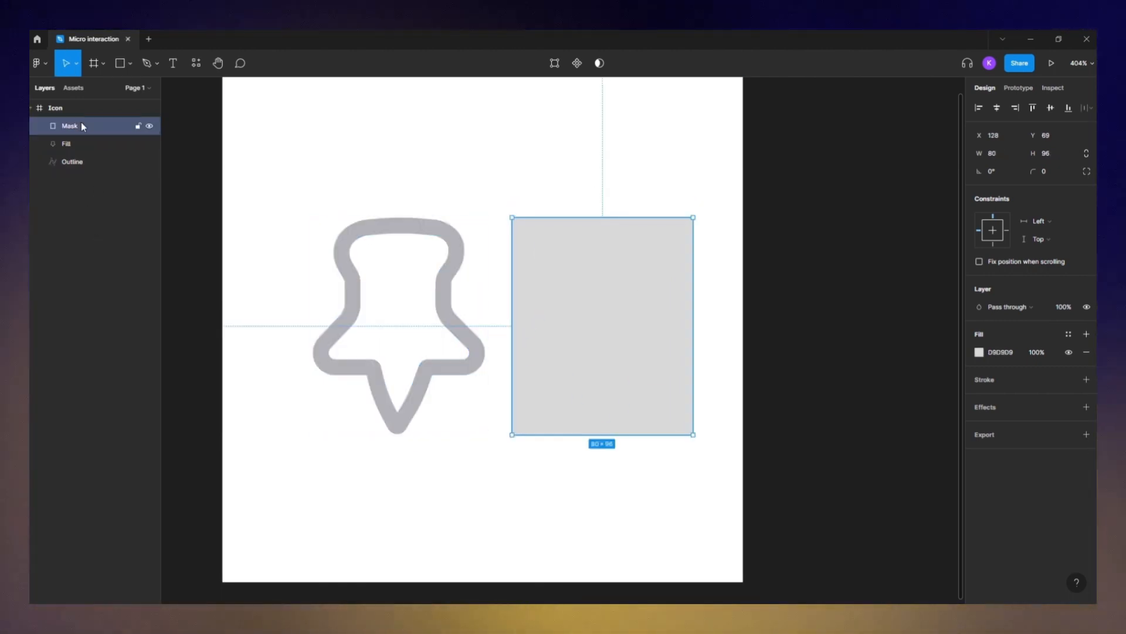
{"action": "left_click_drag", "start_coordinate": [95, 125], "coordinate": [82, 140]}
{"action": "left_click", "coordinate": [78, 127], "text": "shift"}
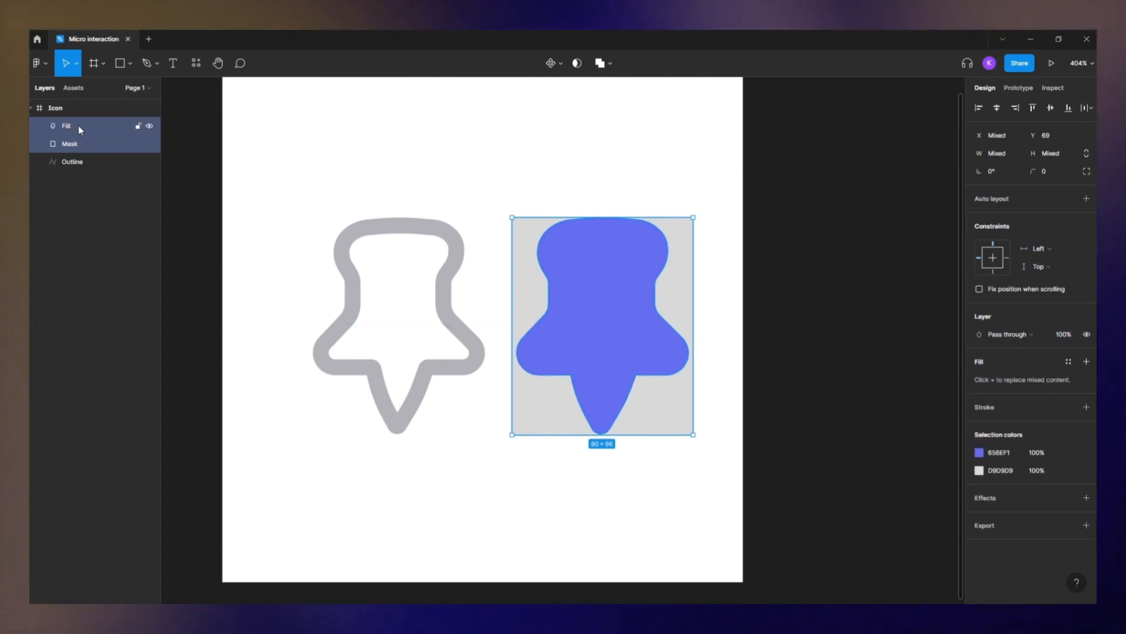
{"action": "right_click", "coordinate": [80, 129]}
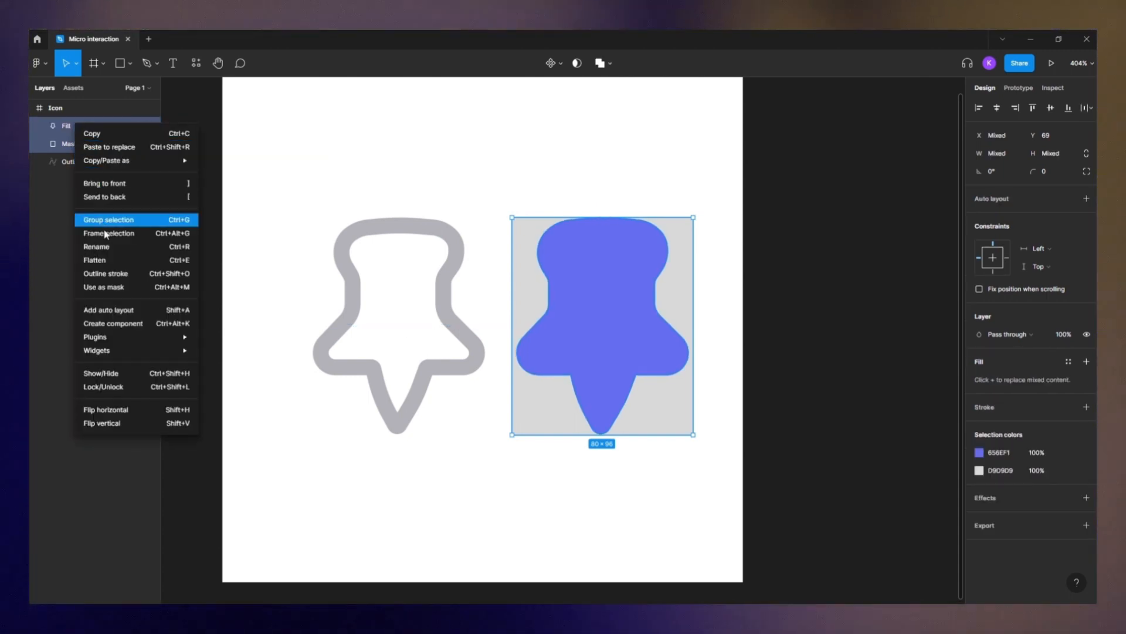
{"action": "left_click", "coordinate": [128, 287]}
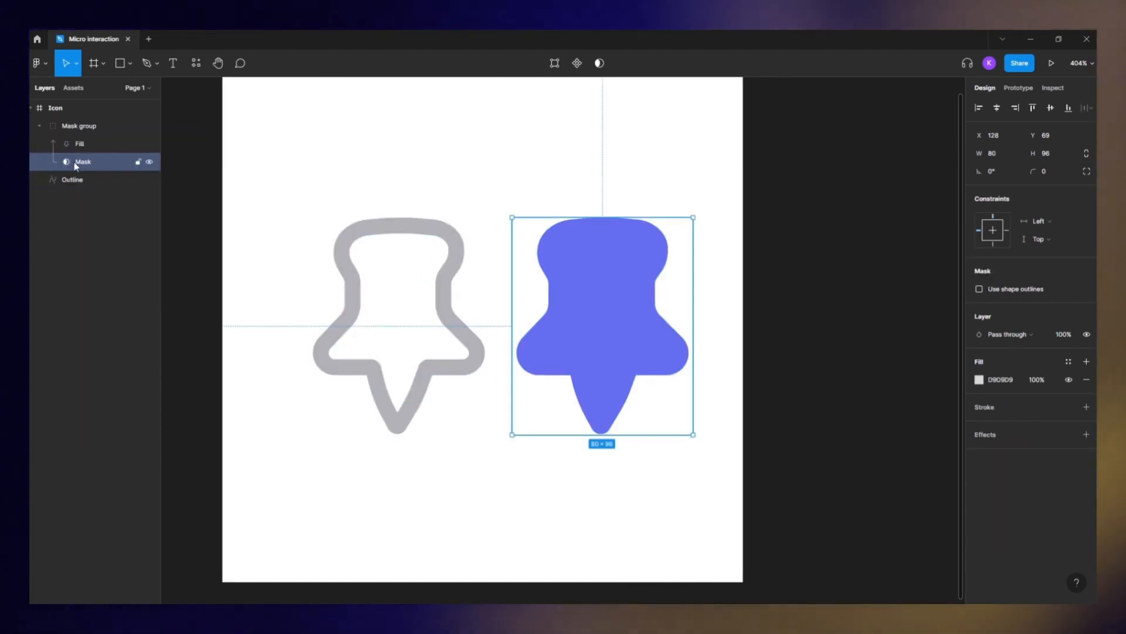
- Test the fill level by resizing the mask's top edge down and back up, undoing the last resize
{"action": "left_click_drag", "start_coordinate": [512, 220], "coordinate": [584, 251]}
{"action": "left_click_drag", "start_coordinate": [588, 212], "coordinate": [591, 272]}
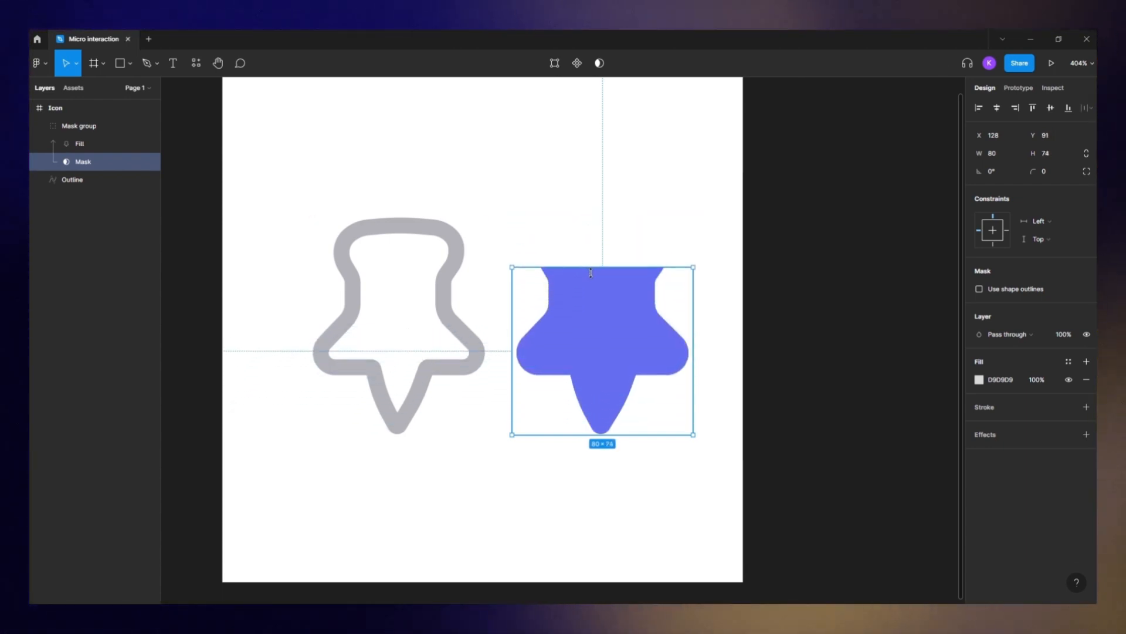
{"action": "left_click_drag", "start_coordinate": [589, 354], "coordinate": [587, 224]}
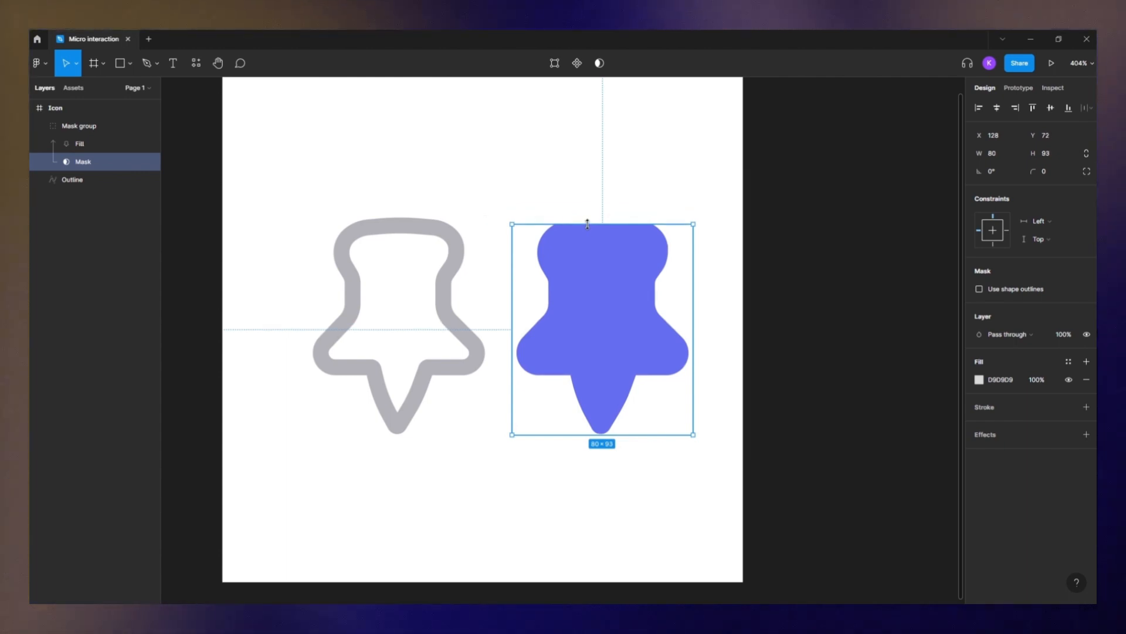
{"action": "key", "text": "ctrl+z"}
- Rename the mask group to Fill
{"action": "left_click", "coordinate": [82, 126]}
{"action": "double_click", "coordinate": [82, 128]}
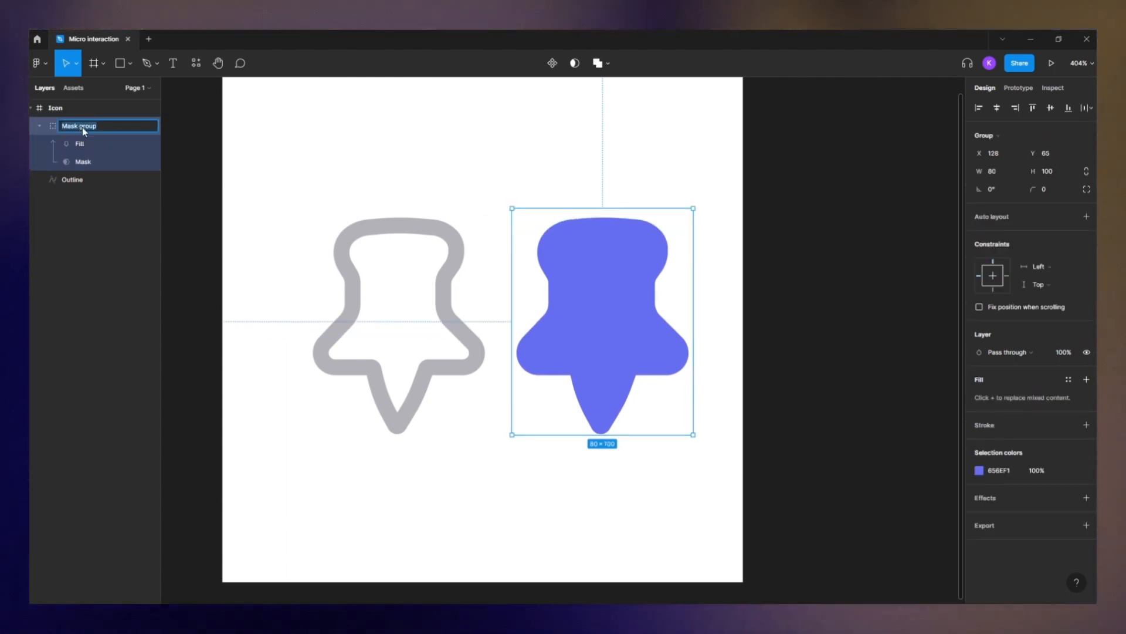
{"action": "type", "text": "Fill"}
- Stack the outline and filled pins by aligning them on their horizontal and vertical centres
{"action": "left_click", "coordinate": [309, 171]}
{"action": "left_click_drag", "start_coordinate": [309, 172], "coordinate": [663, 441]}
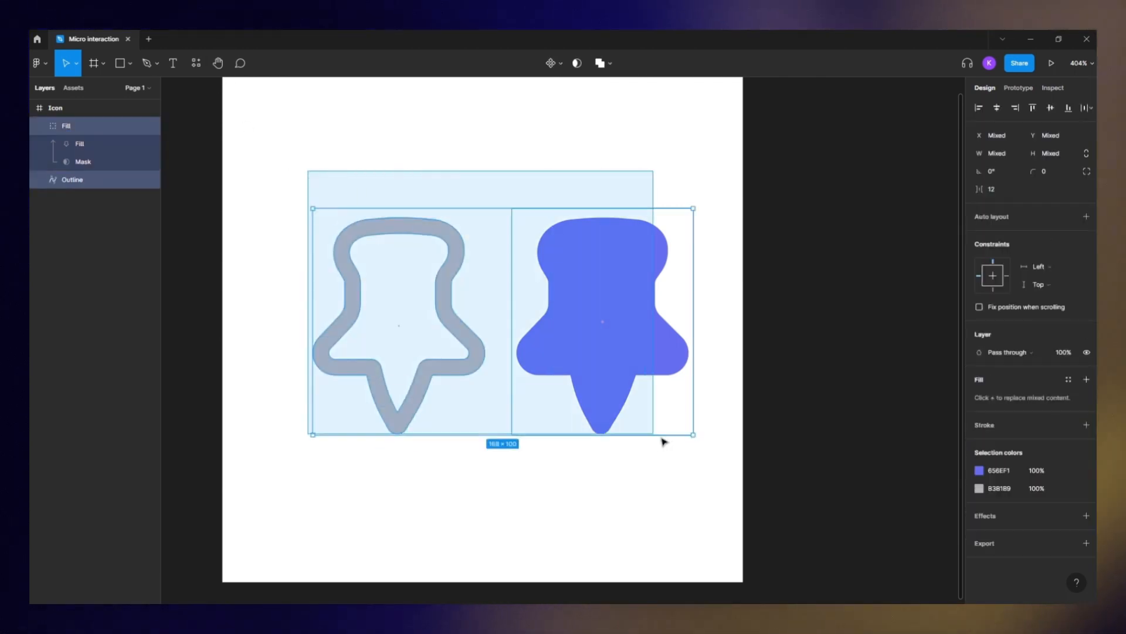
{"action": "left_click", "coordinate": [996, 107]}
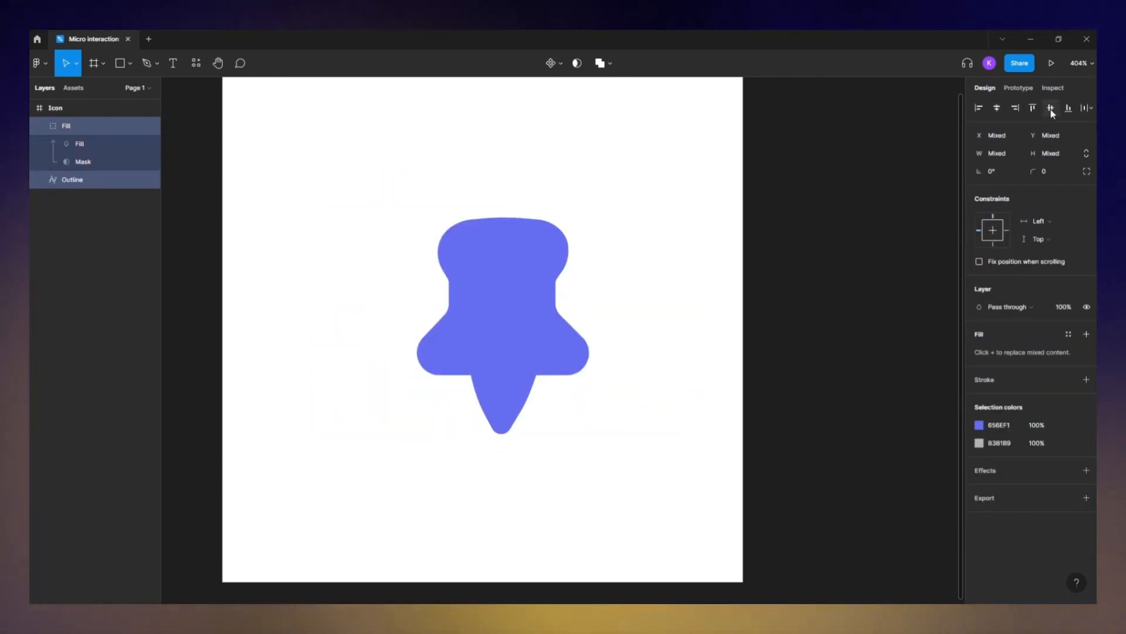
{"action": "left_click", "coordinate": [1051, 110]}
- Nudge the filled pin up and realign both pins so they sit exactly centred on each other
{"action": "left_click", "coordinate": [525, 244]}
{"action": "key", "text": "Up"}
{"action": "key", "text": "Up"}
{"action": "scroll", "coordinate": [623, 273], "scroll_direction": "down", "scroll_amount": 2}
{"action": "left_click_drag", "start_coordinate": [638, 214], "coordinate": [445, 392]}
{"action": "left_click", "coordinate": [552, 282]}
{"action": "left_click", "coordinate": [997, 108]}
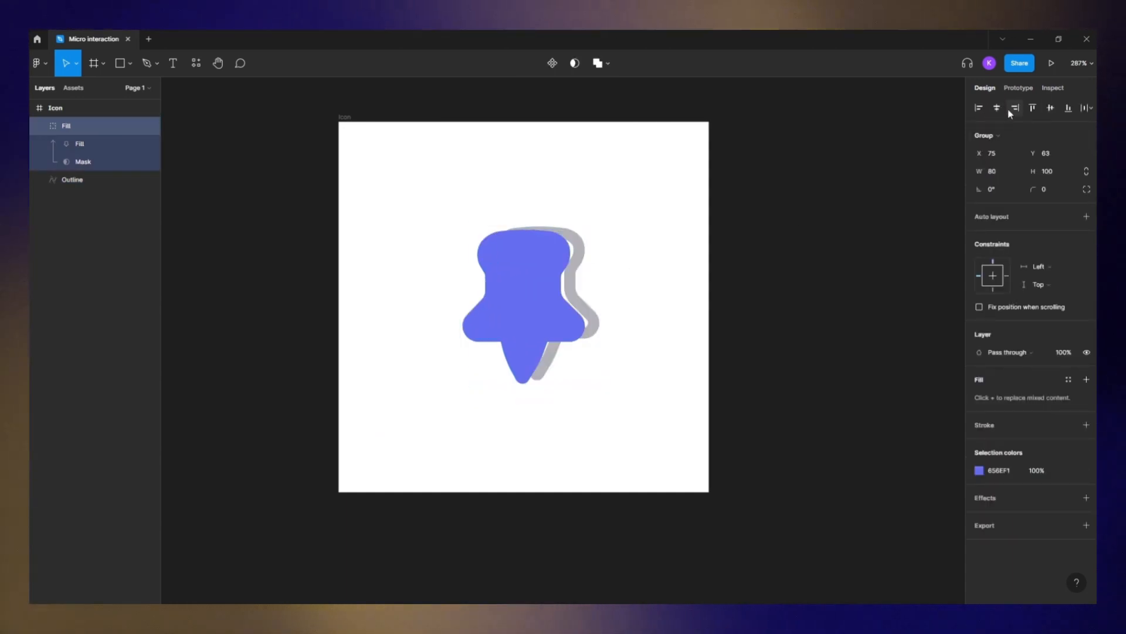
{"action": "left_click", "coordinate": [1051, 108]}
{"action": "left_click", "coordinate": [642, 235]}
{"action": "left_click", "coordinate": [580, 248]}
{"action": "left_click", "coordinate": [996, 108]}
{"action": "left_click", "coordinate": [1051, 110]}
{"action": "left_click_drag", "start_coordinate": [541, 289], "coordinate": [540, 285]}
{"action": "key", "text": "Escape"}
{"action": "scroll", "coordinate": [543, 323], "scroll_direction": "up", "scroll_amount": 5}
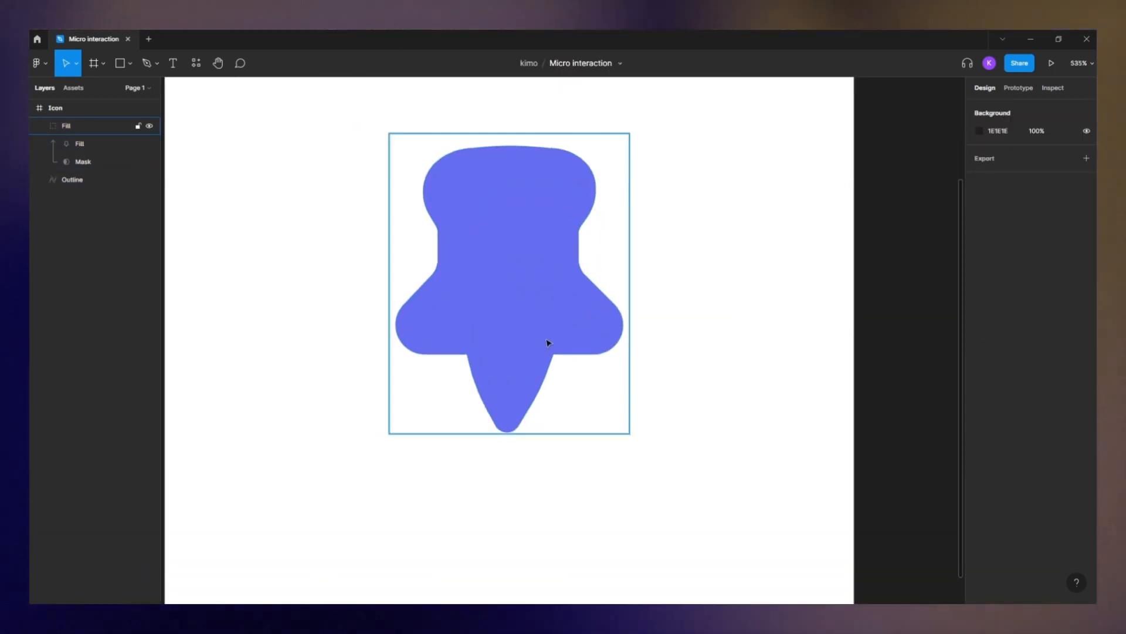
- Draw an ellipse about 74 × 28 beneath the pin's tip
{"action": "left_click", "coordinate": [129, 63]}
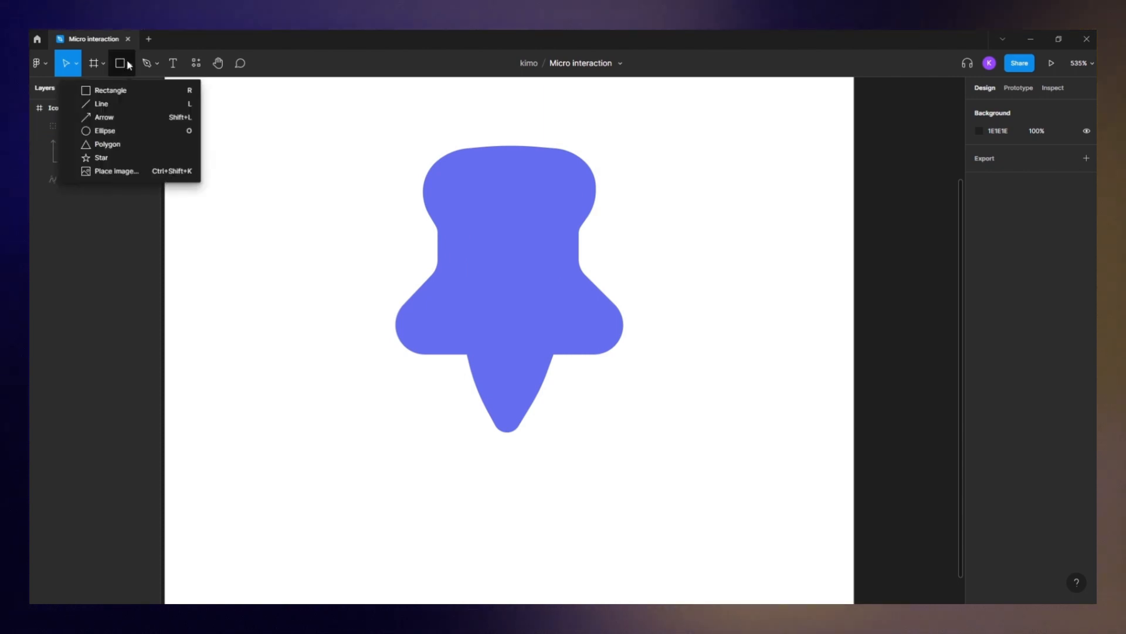
{"action": "left_click", "coordinate": [107, 134]}
{"action": "left_click_drag", "start_coordinate": [405, 411], "coordinate": [625, 498]}
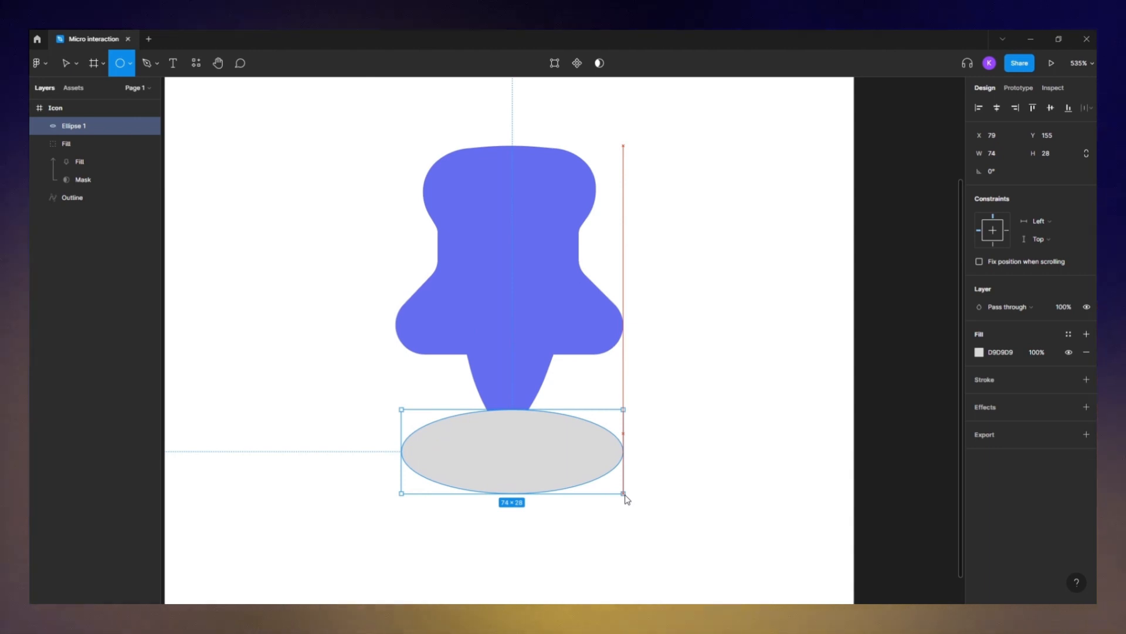
{"action": "left_click_drag", "start_coordinate": [558, 460], "coordinate": [551, 457]}
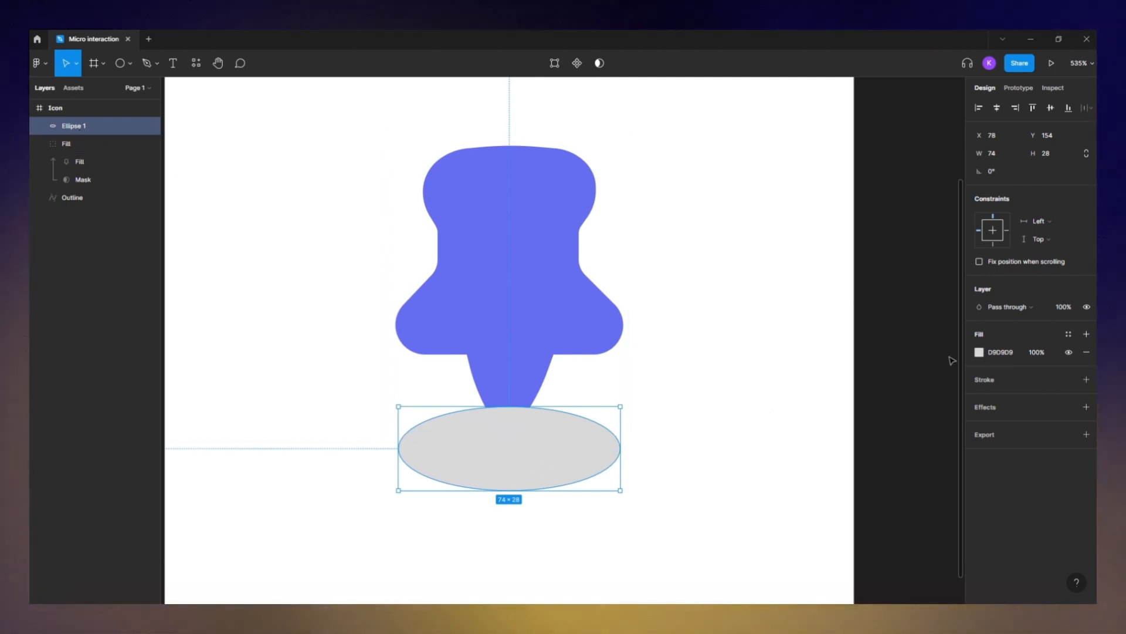
- Color the ellipse with the pin's purple 656EF1 at 44% opacity to make it the pin's shadow
{"action": "left_click", "coordinate": [979, 351]}
{"action": "left_click", "coordinate": [847, 481]}
{"action": "left_click", "coordinate": [496, 274]}
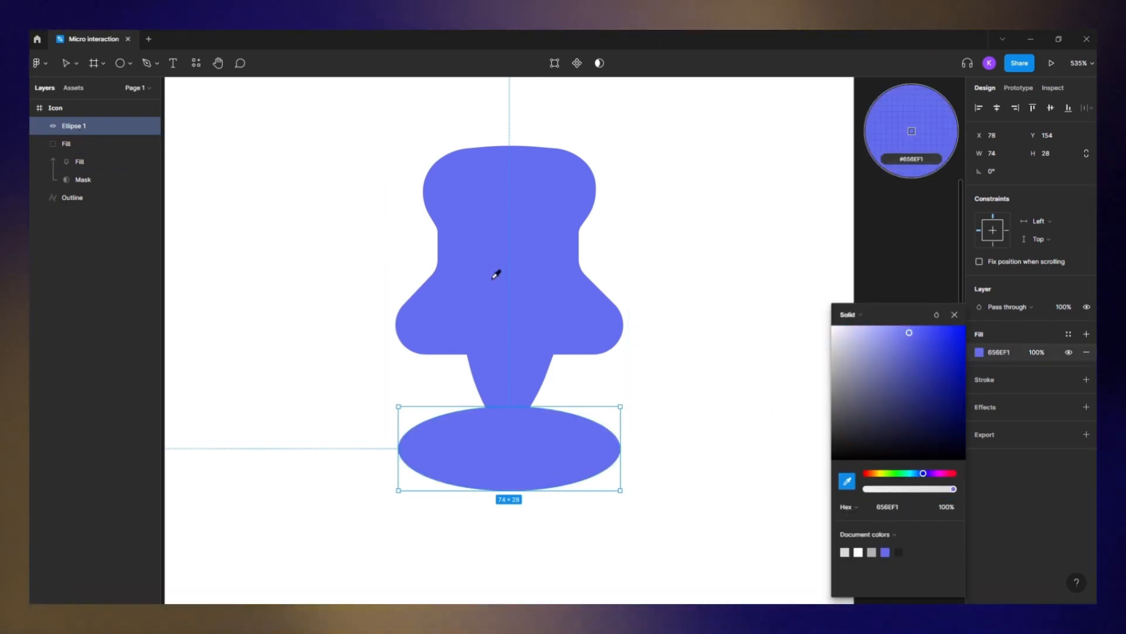
{"action": "left_click_drag", "start_coordinate": [935, 486], "coordinate": [906, 488]}
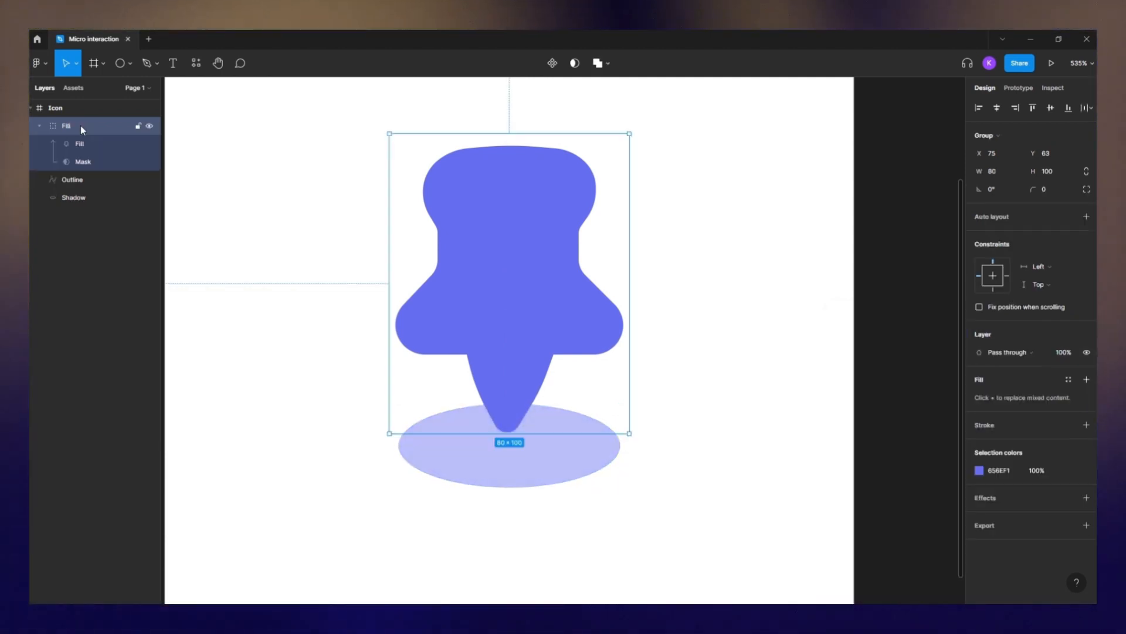
{"action": "left_click", "coordinate": [86, 196], "text": "shift"}
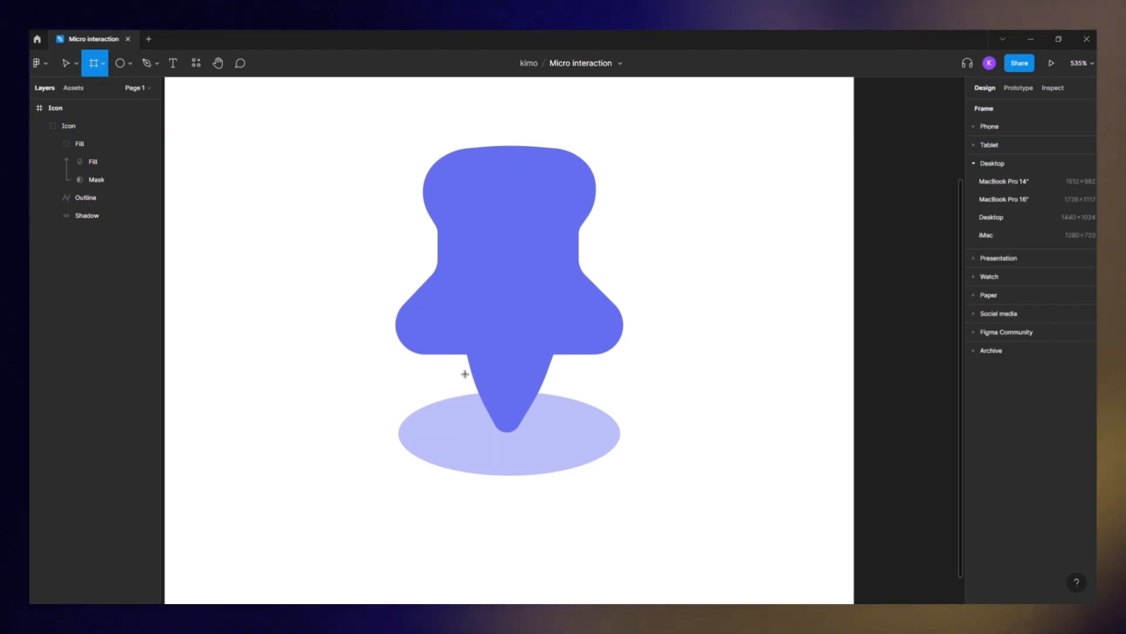
- Draw a frame about 37 × 33 around the pin tip as an anchor point and put the Icon group inside it
{"action": "left_click_drag", "start_coordinate": [452, 382], "coordinate": [563, 461]}
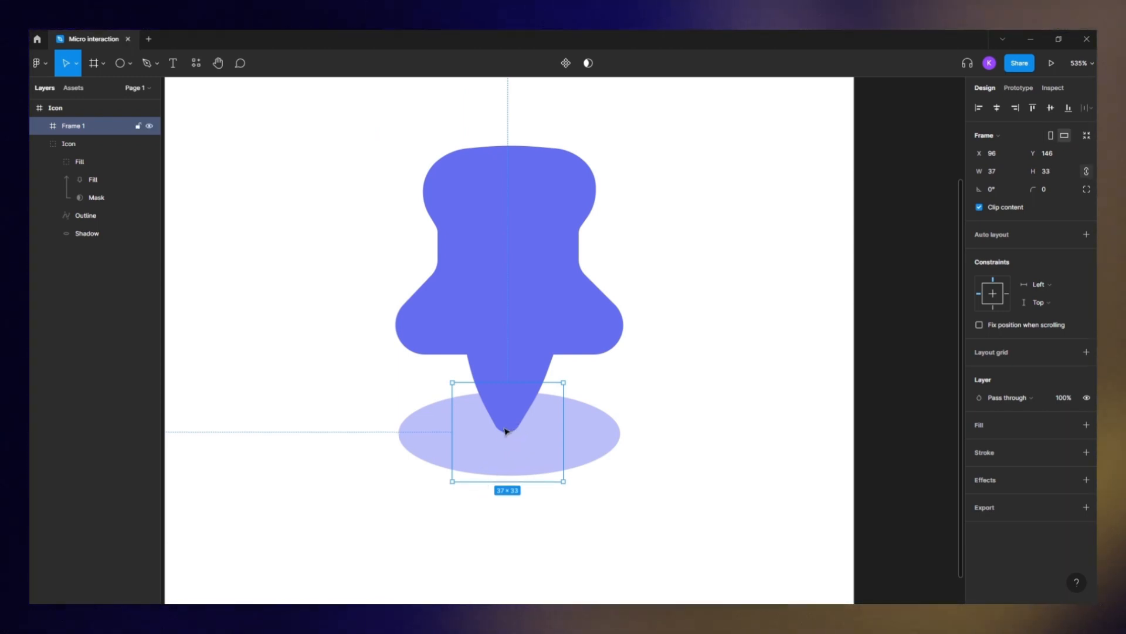
{"action": "left_click_drag", "start_coordinate": [508, 430], "coordinate": [510, 417]}
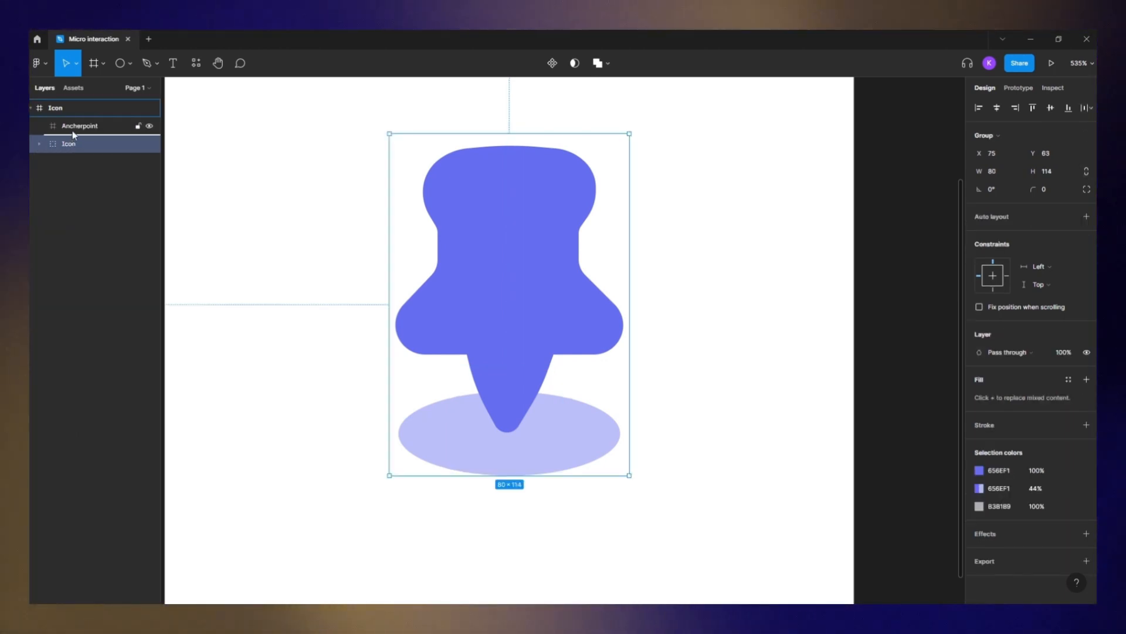
{"action": "left_click_drag", "start_coordinate": [75, 128], "coordinate": [72, 126]}
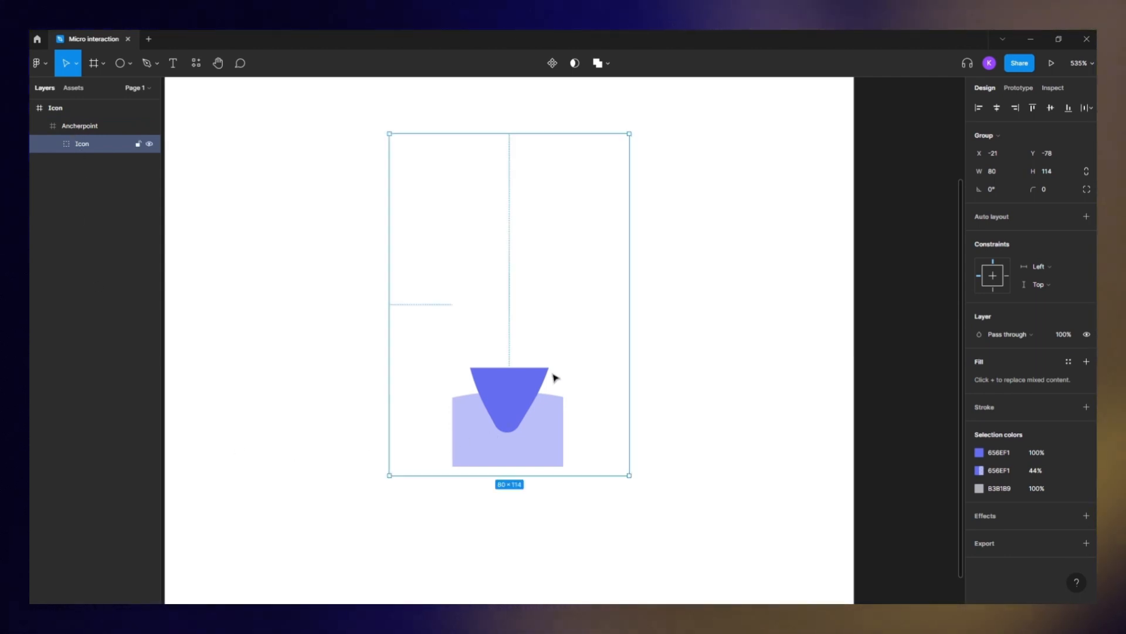
- Disable clip content on the anchor point frame and try rotating it -13.5°, undoing the rotation
{"action": "double_click", "coordinate": [514, 382]}
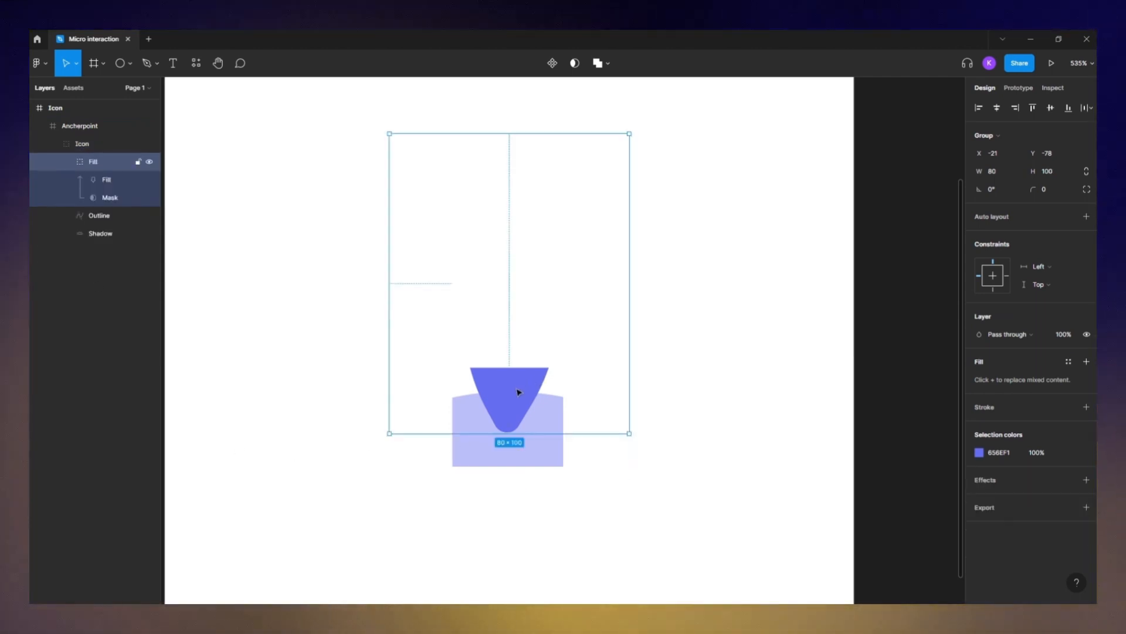
{"action": "left_click", "coordinate": [80, 125]}
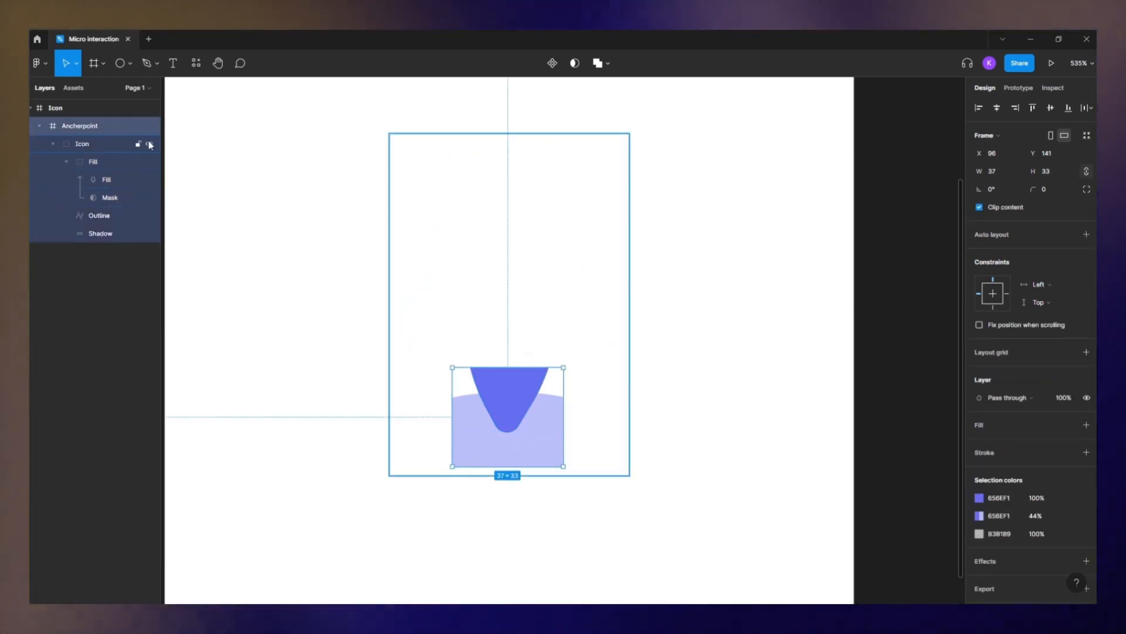
{"action": "left_click", "coordinate": [979, 207]}
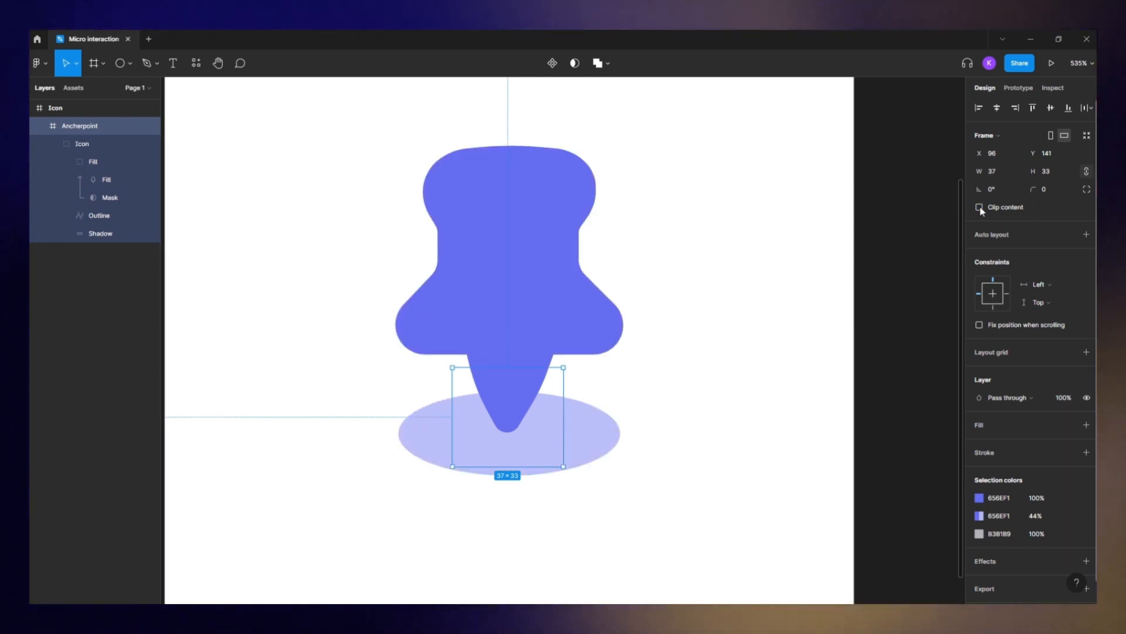
{"action": "mouse_move", "coordinate": [979, 189]}
{"action": "left_mouse_down"}
{"action": "mouse_move", "coordinate": [992, 188]}
{"action": "mouse_move", "coordinate": [968, 187]}
{"action": "mouse_move", "coordinate": [1010, 190]}
{"action": "mouse_move", "coordinate": [999, 189]}
{"action": "left_mouse_up"}
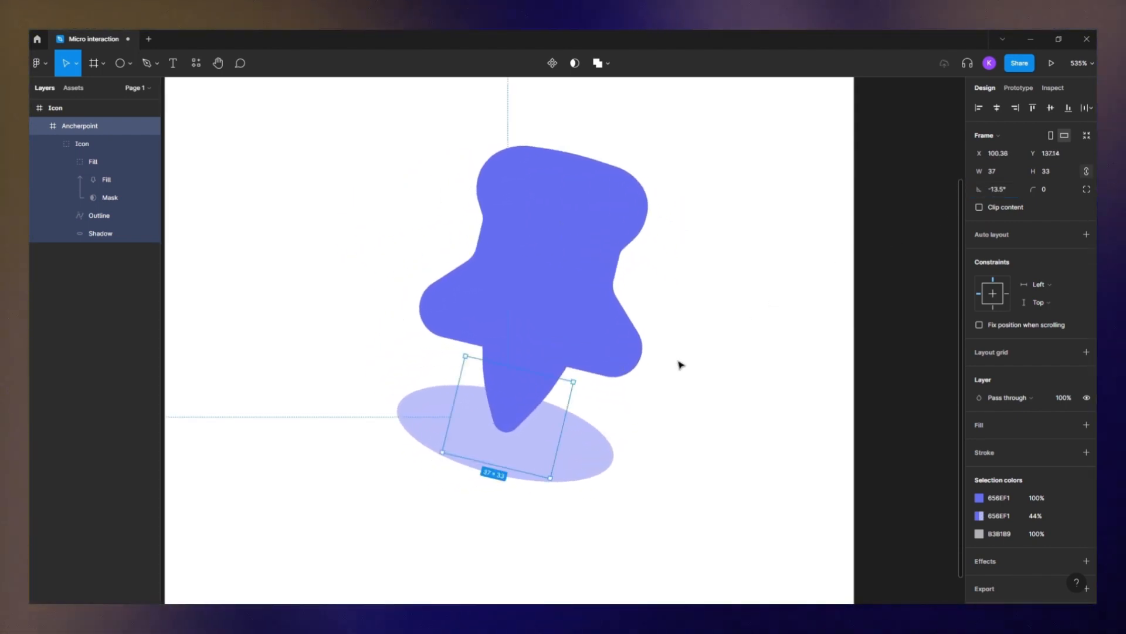
{"action": "key", "text": "ctrl+z"}
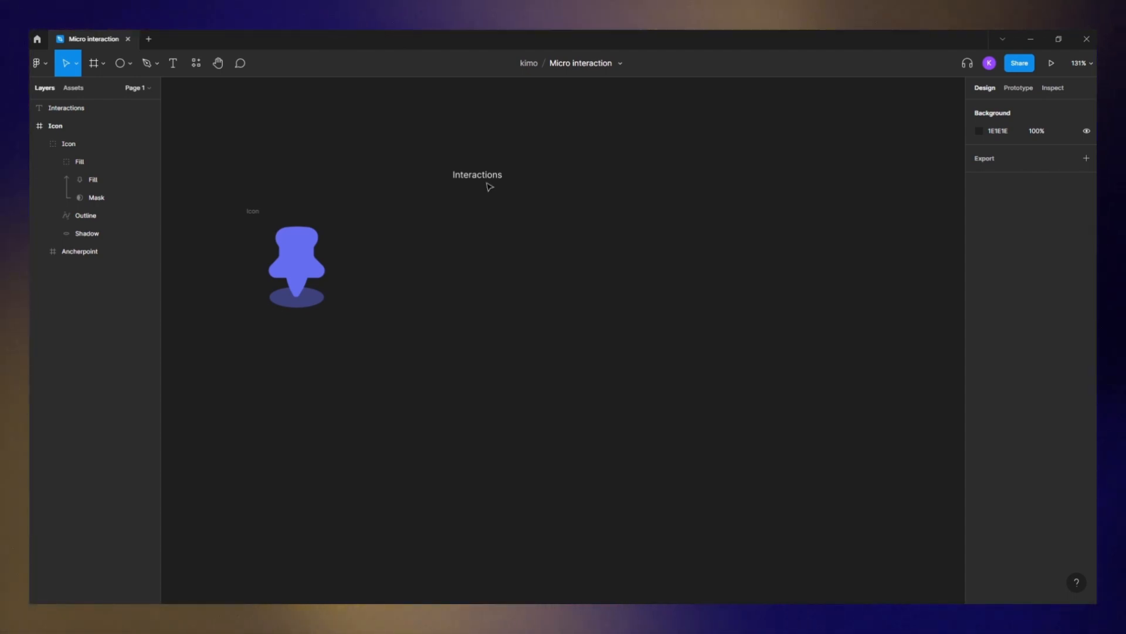
- Paste a Default label beneath the Interactions heading and add a second label beside it reading Hover
{"action": "scroll", "coordinate": [485, 197], "scroll_direction": "up", "scroll_amount": 2}
{"action": "left_click", "coordinate": [490, 174]}
{"action": "key", "text": "ctrl+v"}
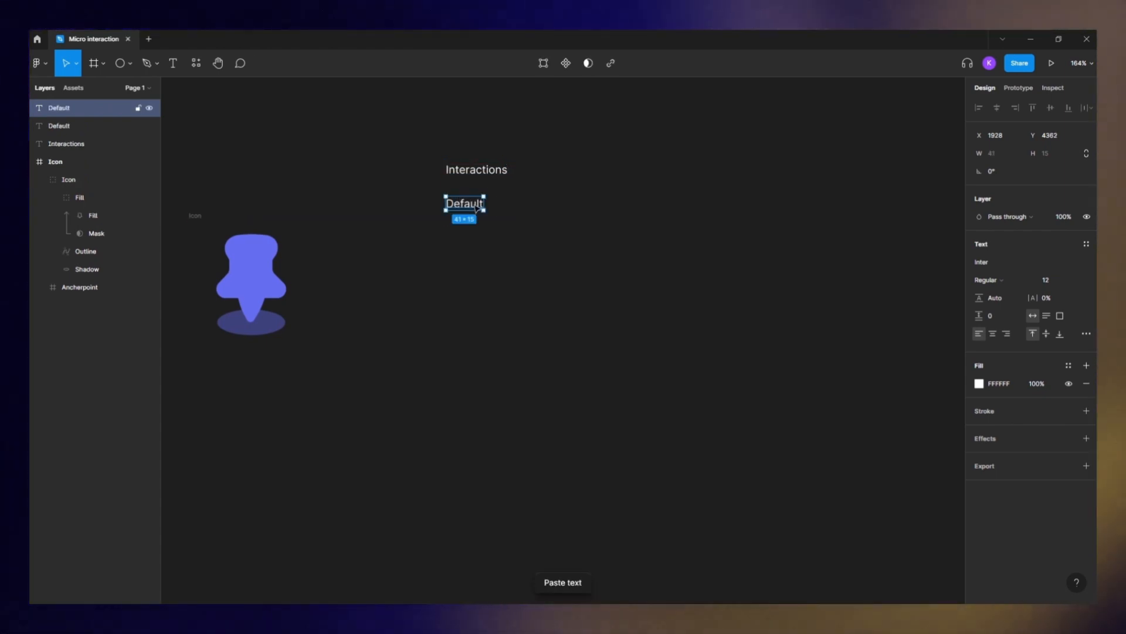
{"action": "double_click", "coordinate": [549, 209]}
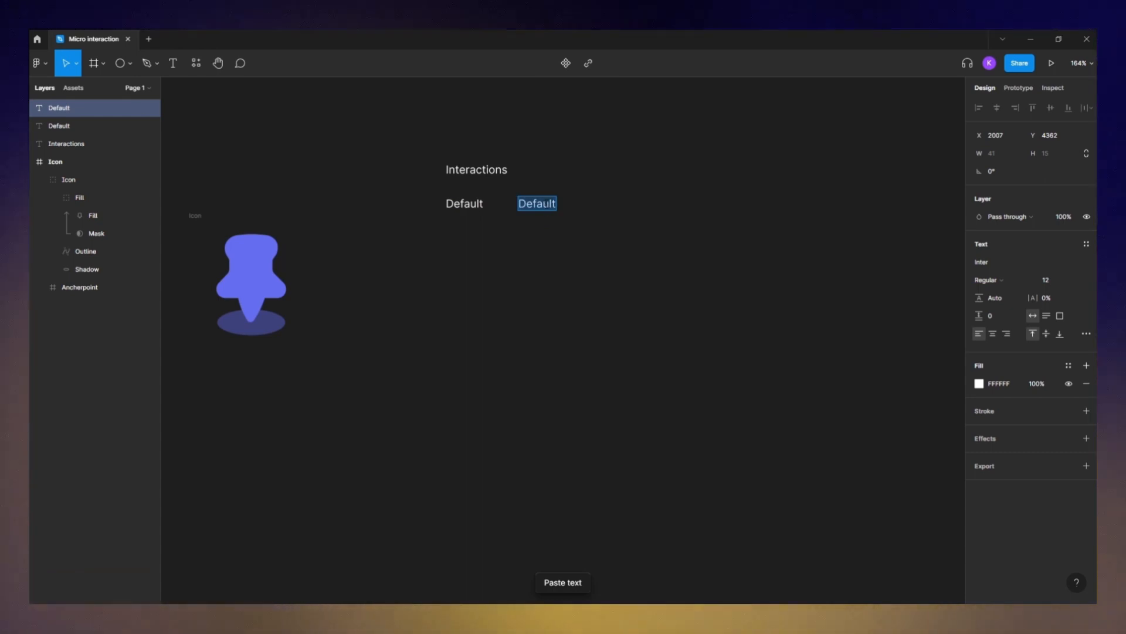
{"action": "type", "text": "Hover"}
{"action": "key", "text": "Escape"}
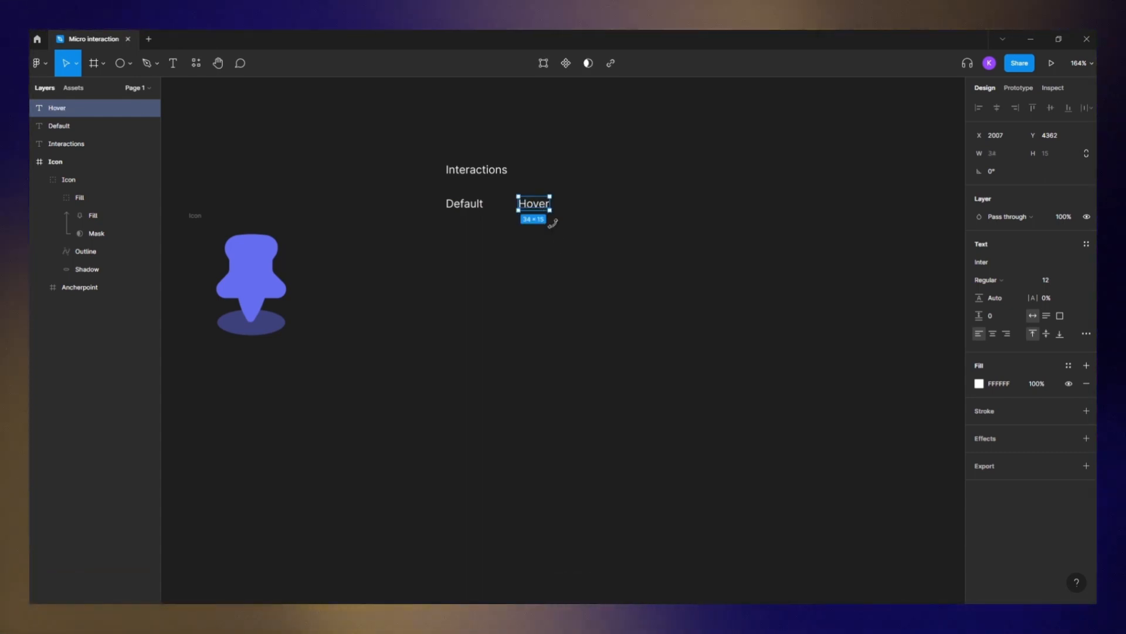
- Duplicate the Hover label to its right and rename the copy Clicking
{"action": "left_click_drag", "start_coordinate": [535, 208], "coordinate": [608, 208]}
{"action": "key", "text": "Return"}
{"action": "type", "text": "Clicku"}
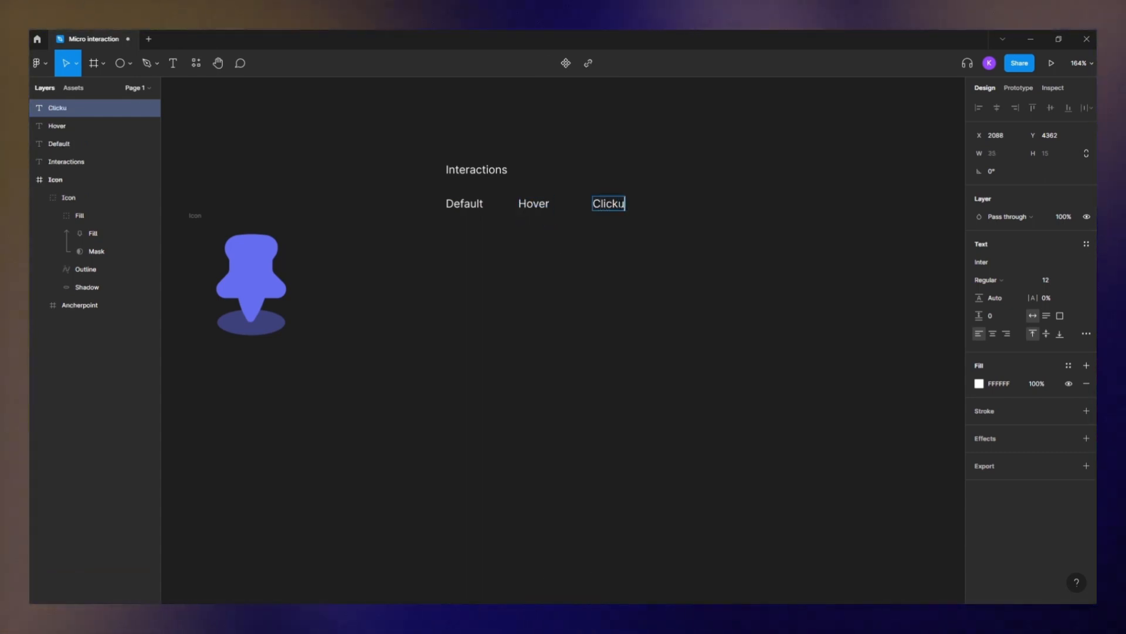
{"action": "key", "text": "BackSpace"}
{"action": "type", "text": "ing"}
{"action": "key", "text": "Escape"}
{"action": "key", "text": "ctrl+c"}
{"action": "key", "text": "ctrl+v"}
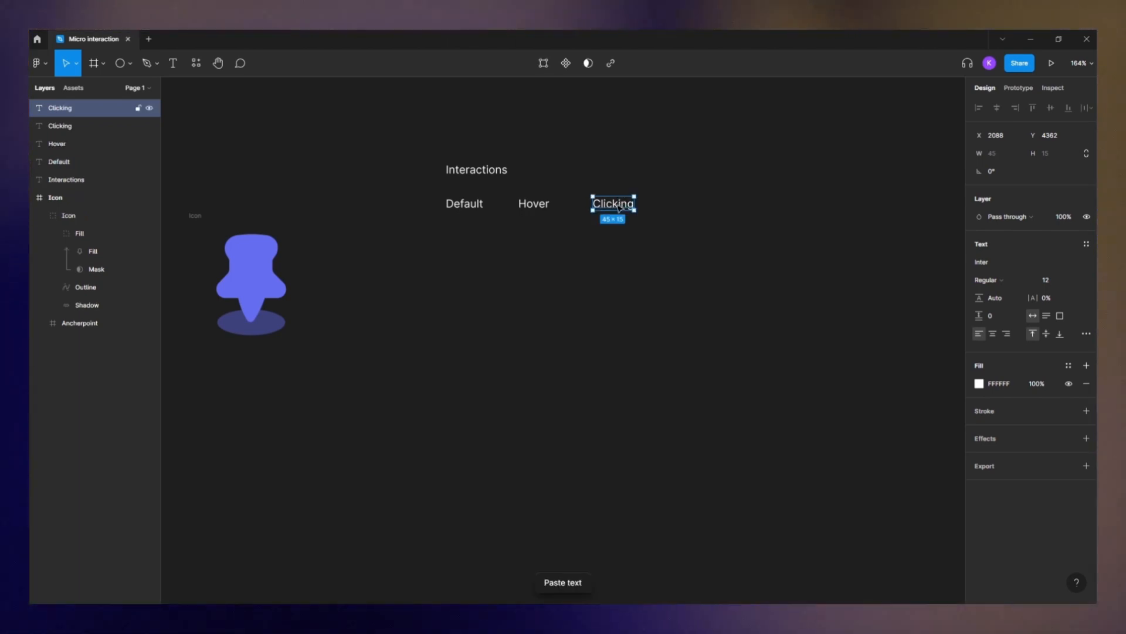
- Add another Hover label and another Clicking label further right along the same row
{"action": "left_click_drag", "start_coordinate": [619, 208], "coordinate": [664, 210]}
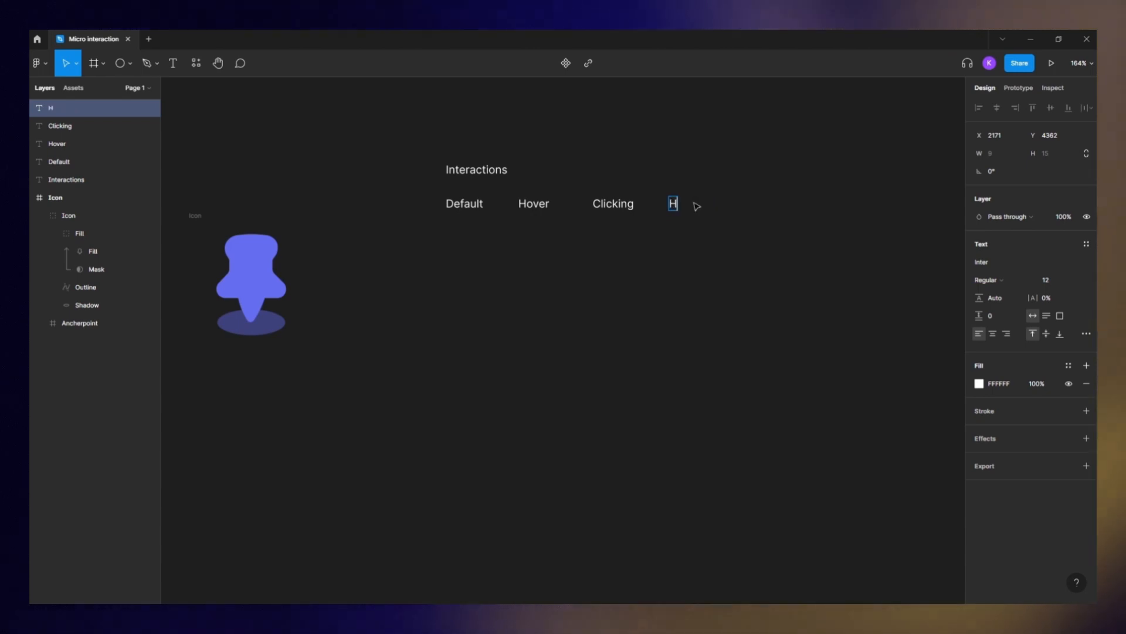
{"action": "type", "text": "er"}
{"action": "left_click", "coordinate": [88, 126]}
{"action": "left_click_drag", "start_coordinate": [630, 208], "coordinate": [759, 212]}
{"action": "left_click", "coordinate": [730, 252]}
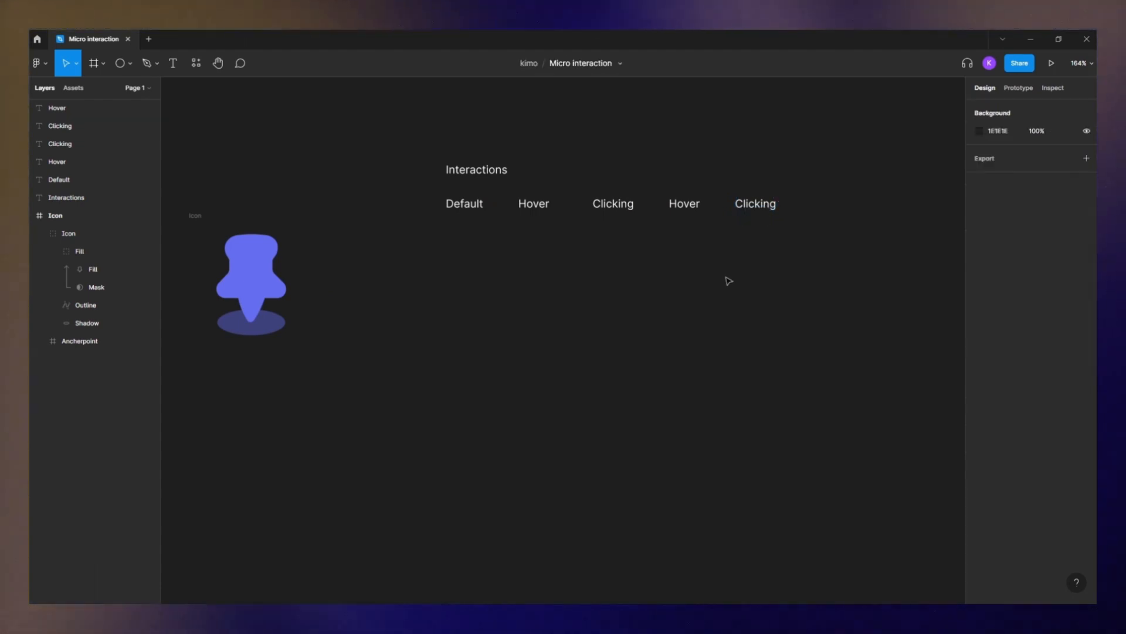
- Spread out the state labels, turn the Icon frame into a component and place it beneath the Default label
{"action": "left_click", "coordinate": [466, 205]}
{"action": "left_click_drag", "start_coordinate": [466, 205], "coordinate": [843, 218]}
{"action": "left_click", "coordinate": [844, 252]}
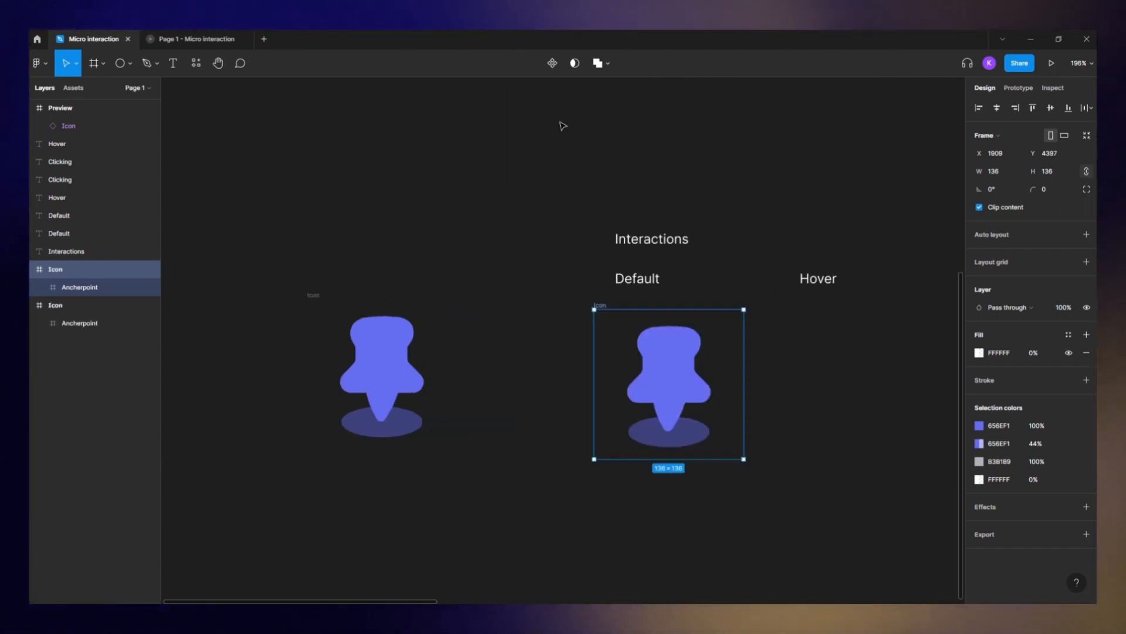
{"action": "left_click", "coordinate": [553, 64]}
{"action": "left_click_drag", "start_coordinate": [722, 389], "coordinate": [570, 362]}
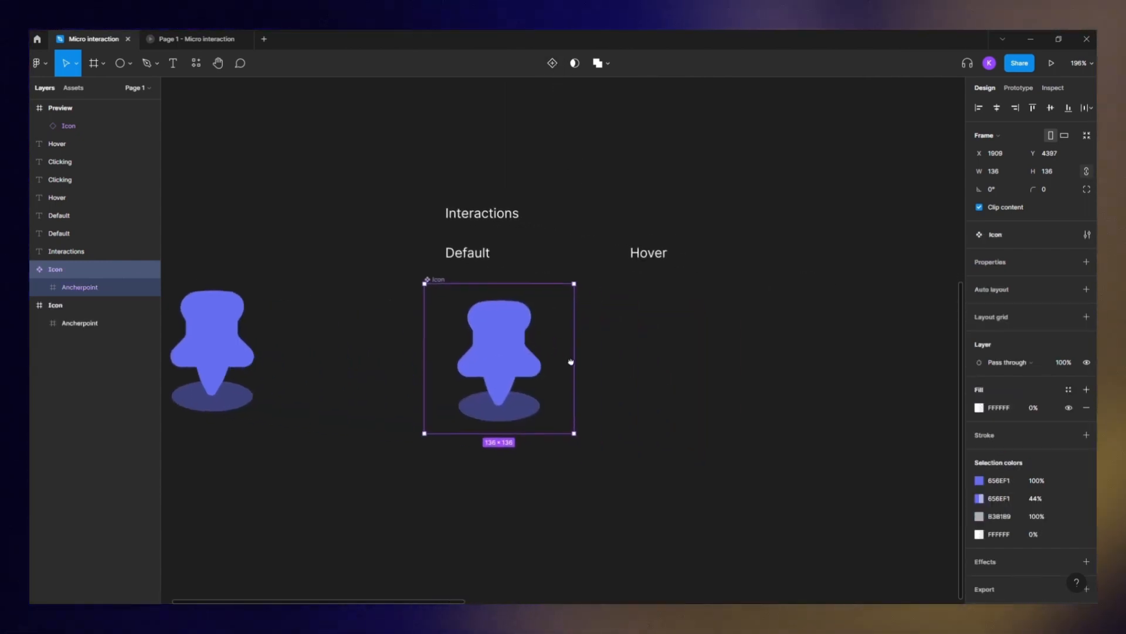
- Move the pin's Mask layer down below the pin shape so the fill is hidden in the default state
{"action": "scroll", "coordinate": [541, 342], "scroll_direction": "up", "scroll_amount": 4}
{"action": "double_click", "coordinate": [473, 343]}
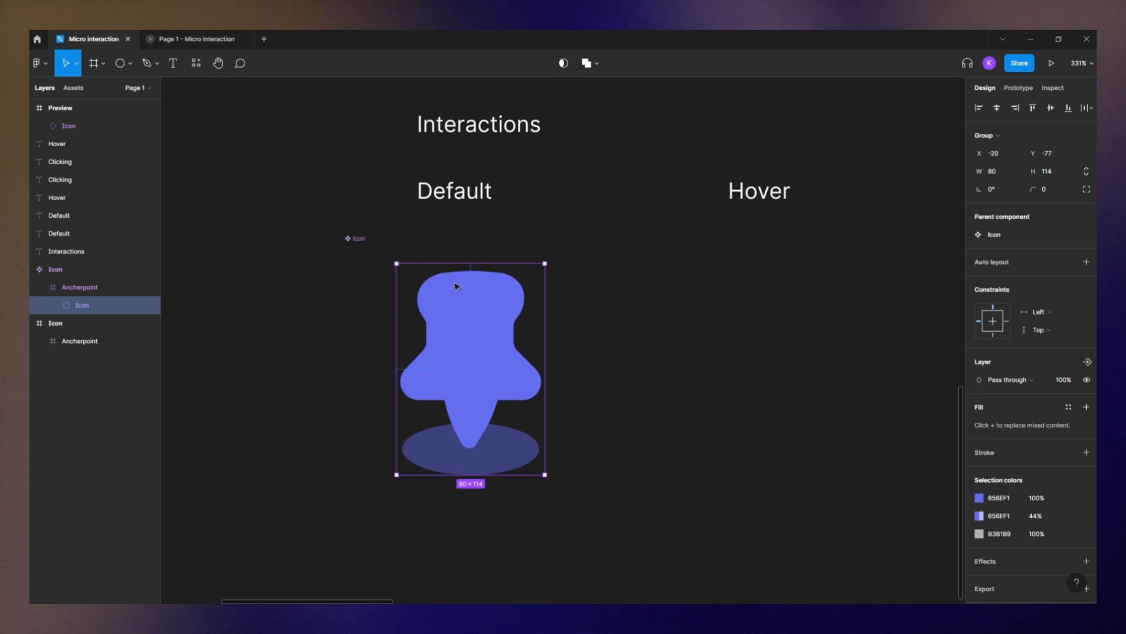
{"action": "double_click", "coordinate": [457, 300]}
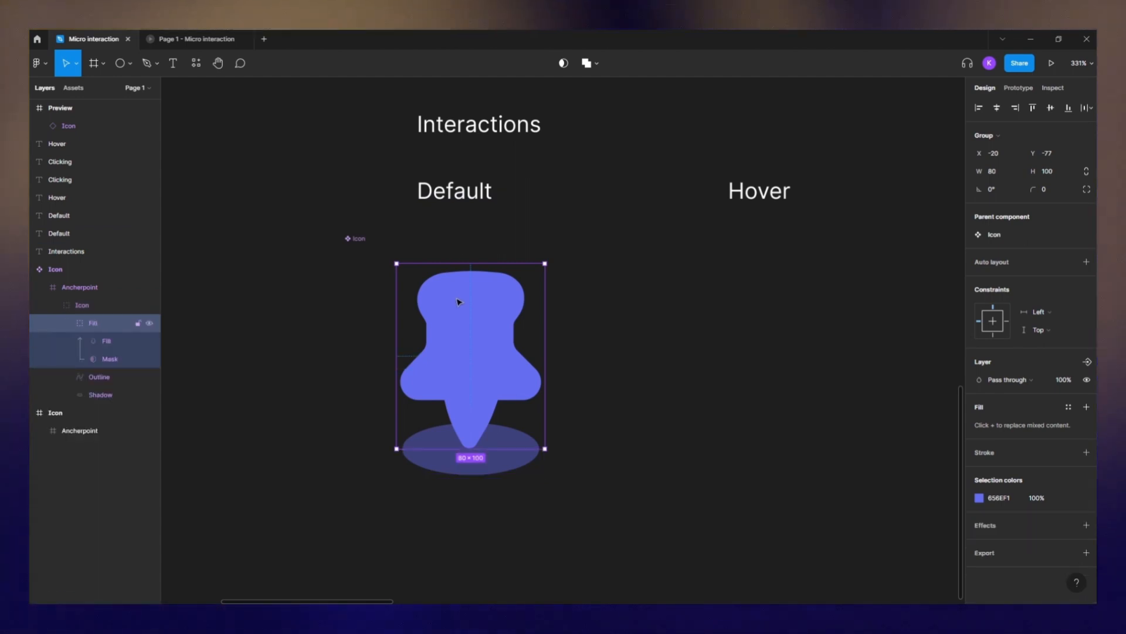
{"action": "left_click", "coordinate": [111, 359]}
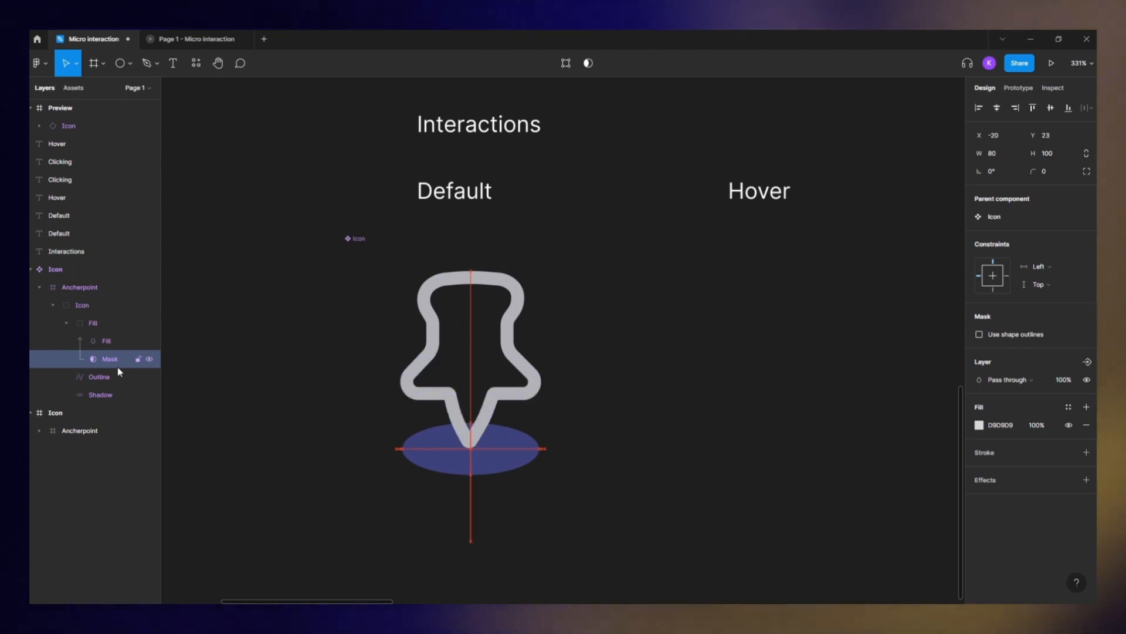
- Set the shadow ellipse's opacity to 0%
{"action": "left_click", "coordinate": [515, 447]}
{"action": "left_click", "coordinate": [1037, 381]}
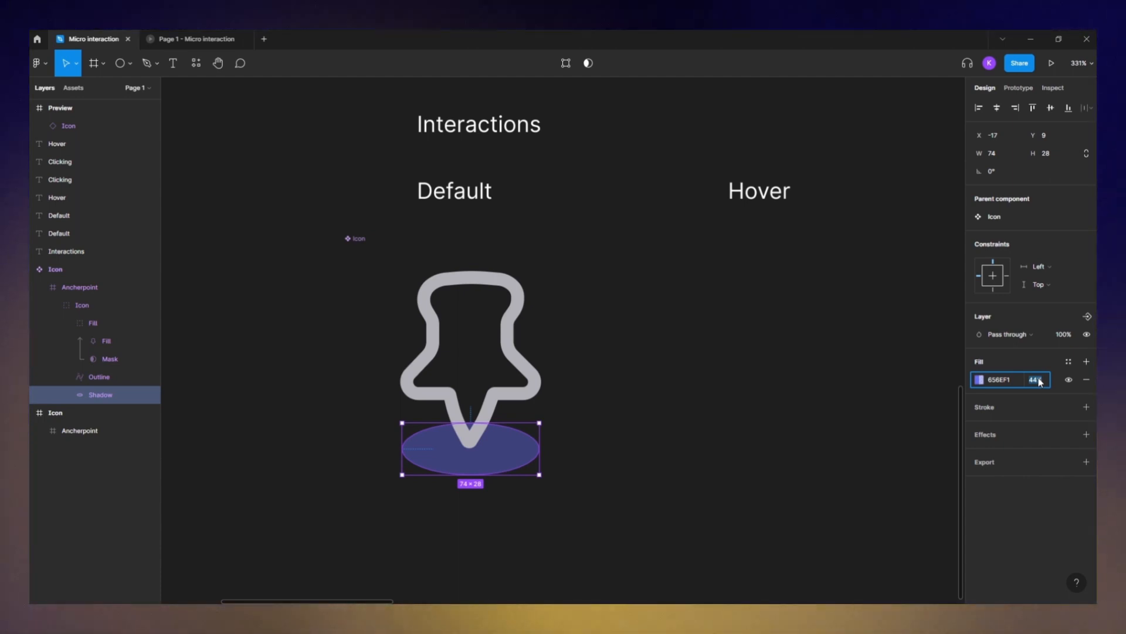
{"action": "type", "text": "0"}
{"action": "key", "text": "Return"}
{"action": "left_click", "coordinate": [527, 359]}
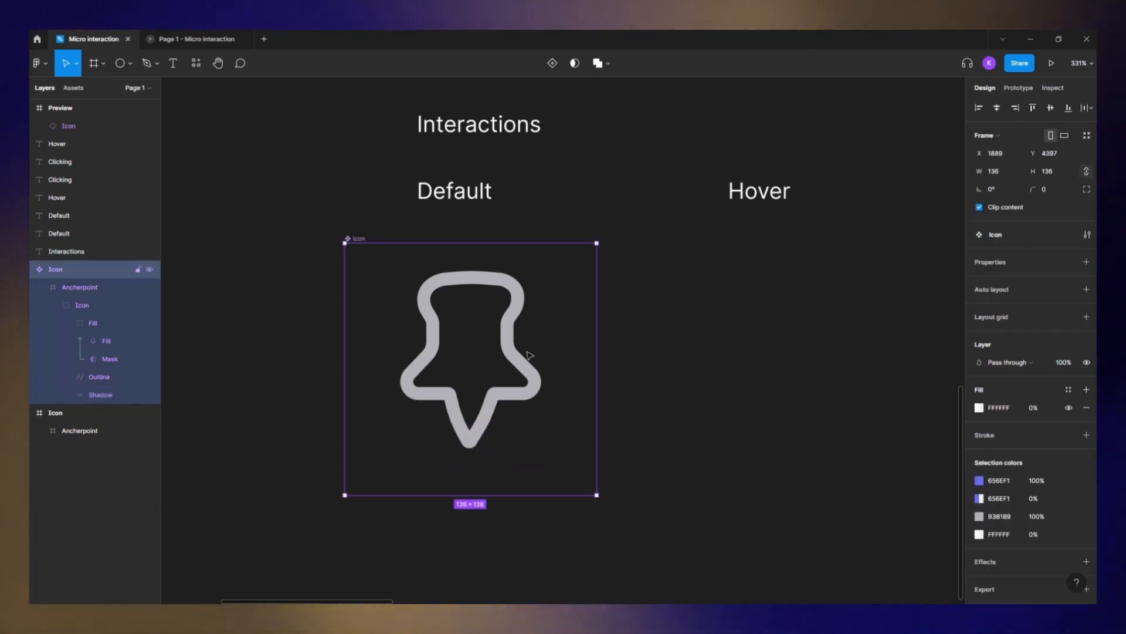
- Add a second variant to the Icon component and give the component set a horizontal auto layout
{"action": "left_click", "coordinate": [552, 63]}
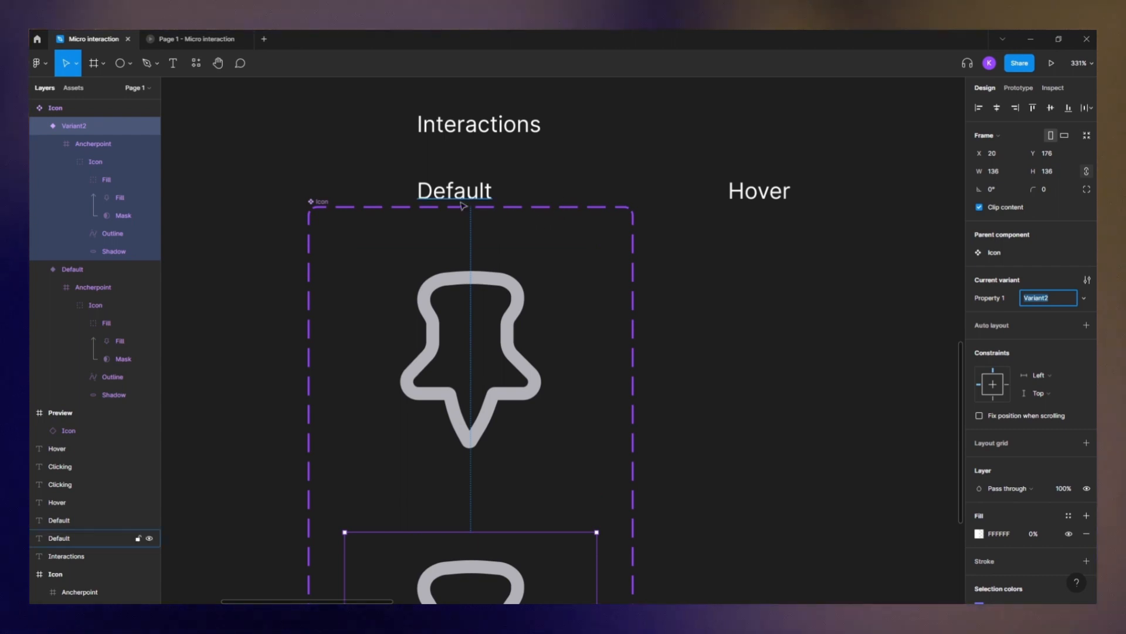
{"action": "left_click", "coordinate": [321, 203]}
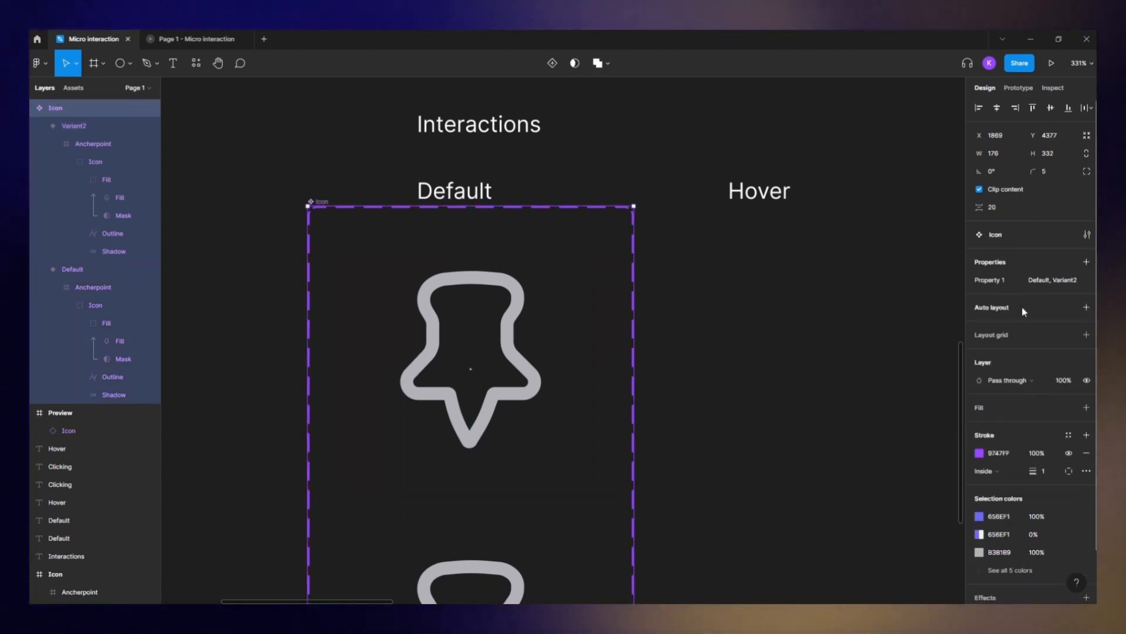
{"action": "left_click", "coordinate": [1086, 307]}
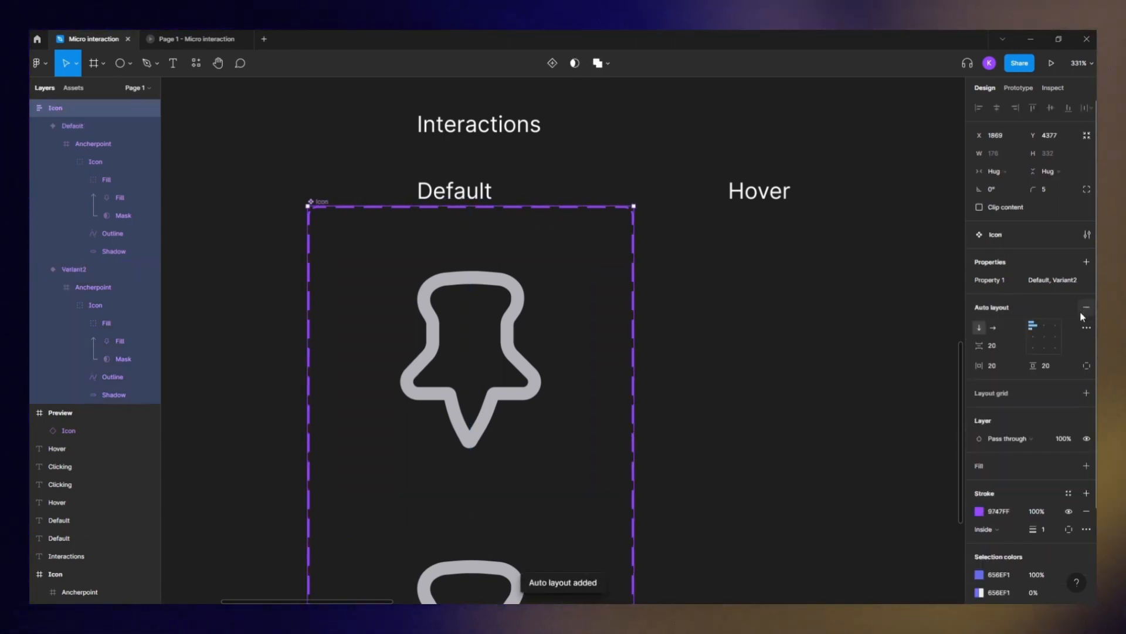
{"action": "left_click", "coordinate": [994, 327]}
{"action": "scroll", "coordinate": [536, 359], "scroll_direction": "up", "scroll_amount": 2}
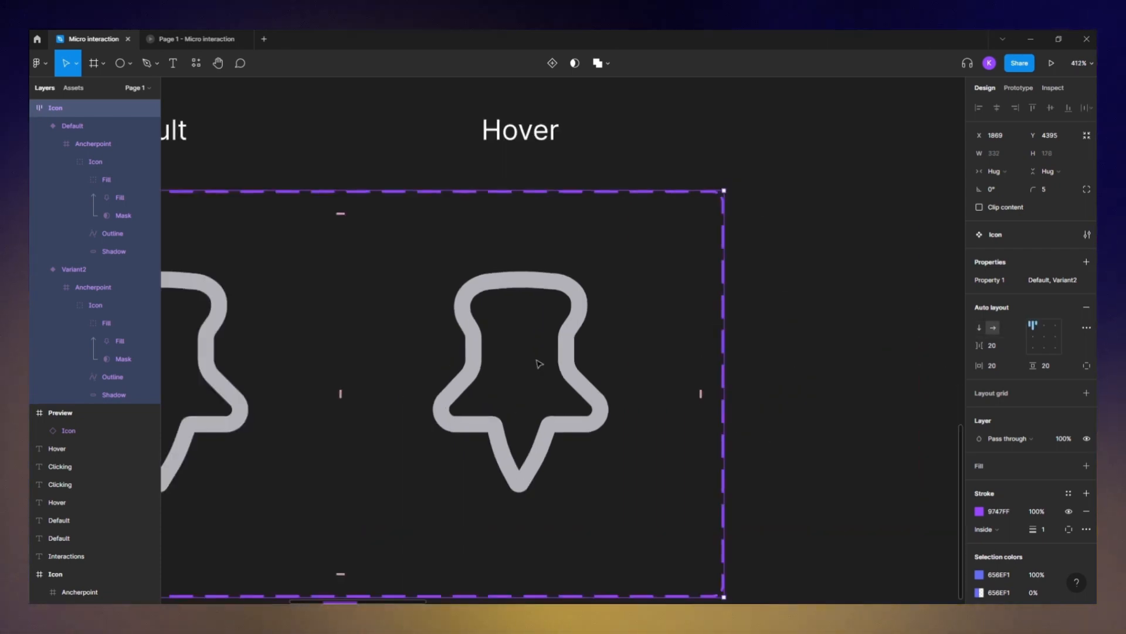
- Rotate the second variant's anchor point frame 7° to tilt the pin
{"action": "left_click", "coordinate": [527, 305]}
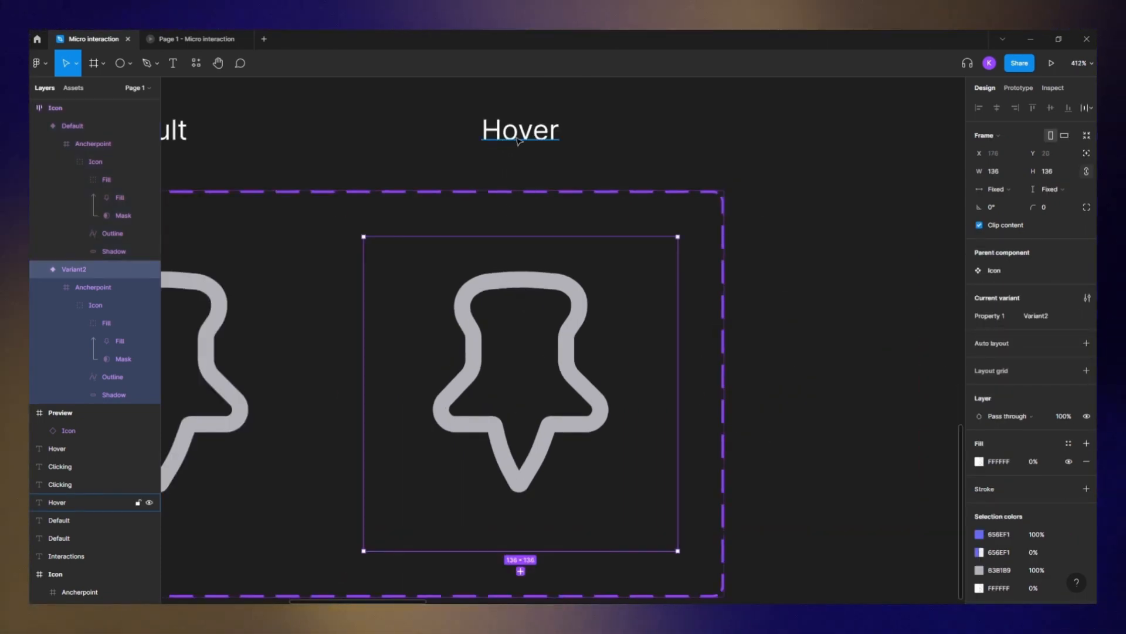
{"action": "left_click", "coordinate": [247, 324]}
{"action": "left_click", "coordinate": [523, 291]}
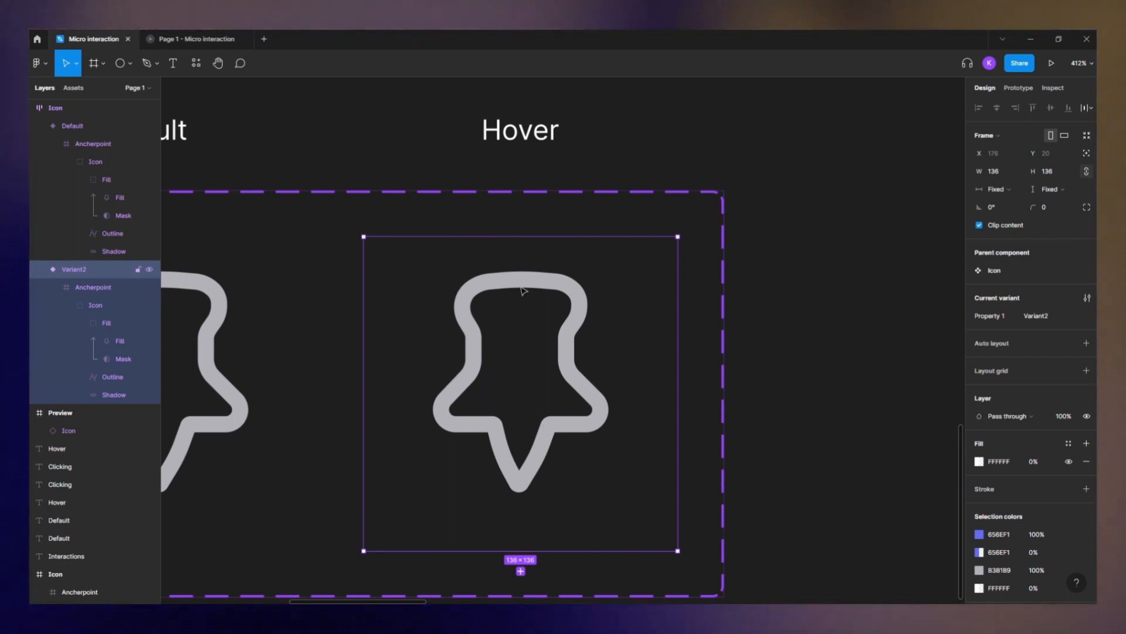
{"action": "left_click", "coordinate": [78, 291]}
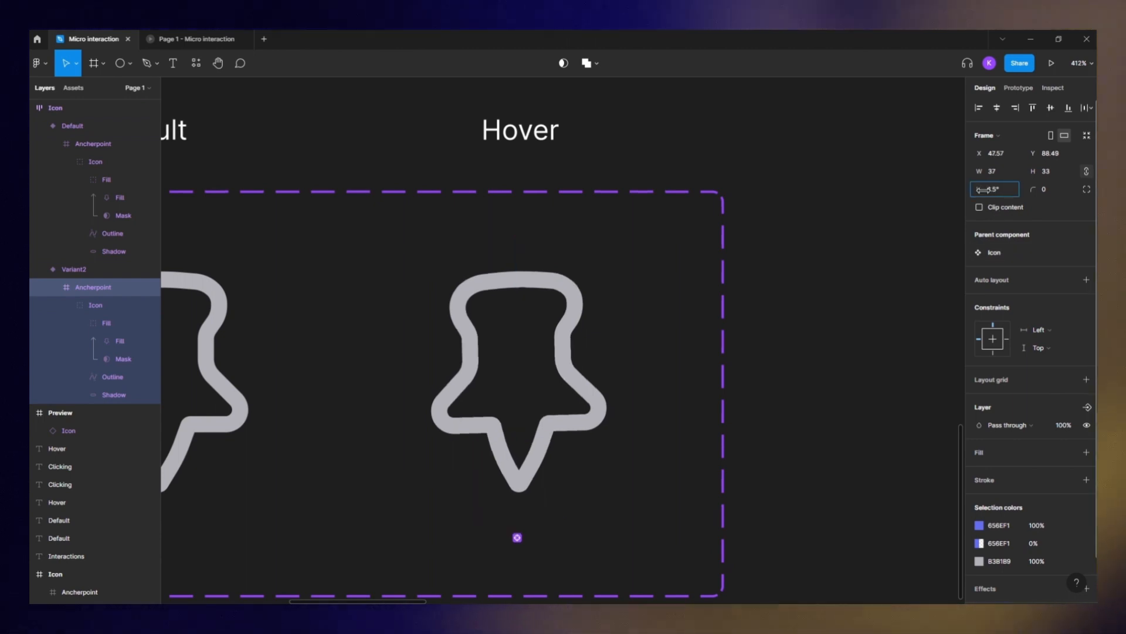
{"action": "left_click_drag", "start_coordinate": [982, 190], "coordinate": [993, 191]}
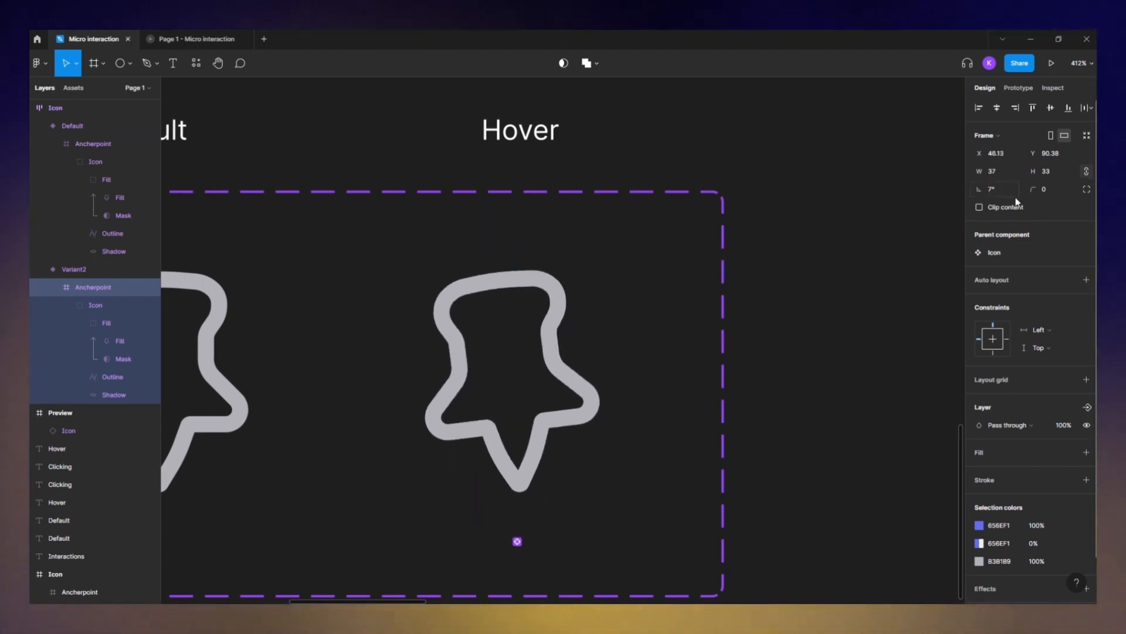
{"action": "left_click", "coordinate": [855, 362]}
{"action": "left_click", "coordinate": [548, 359]}
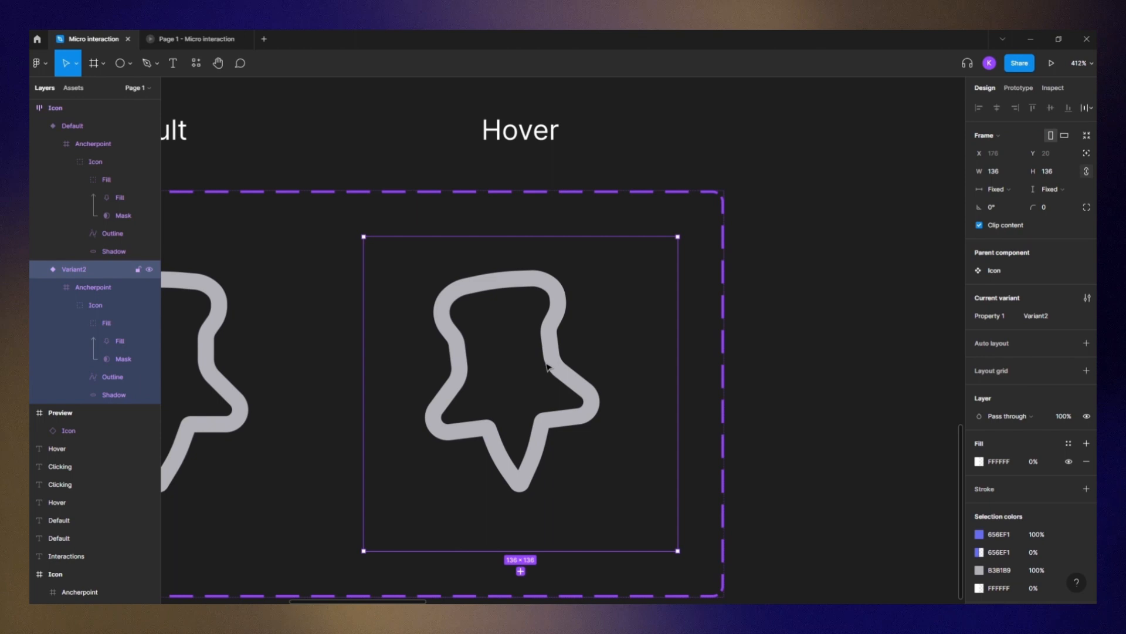
- Duplicate the tilted variant and set the copy's anchor point rotation to -7°
{"action": "key", "text": "ctrl+d"}
{"action": "left_click_drag", "start_coordinate": [615, 309], "coordinate": [298, 277]}
{"action": "left_click", "coordinate": [39, 413]}
{"action": "left_click", "coordinate": [95, 454]}
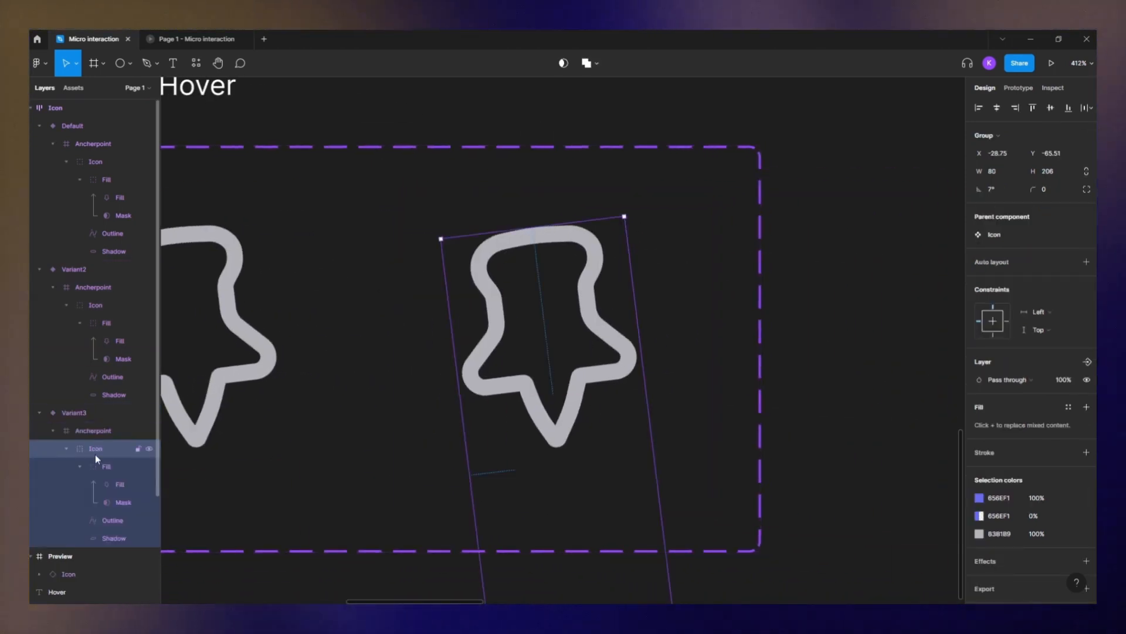
{"action": "left_click", "coordinate": [90, 433]}
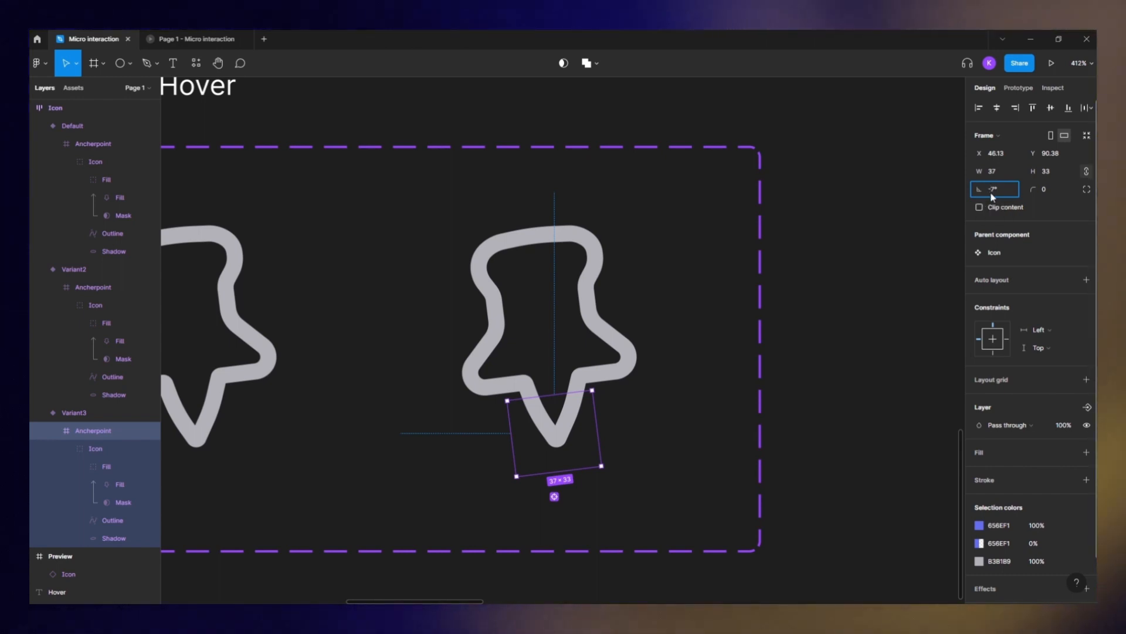
{"action": "type", "text": "-"}
{"action": "key", "text": "Return"}
{"action": "left_click", "coordinate": [602, 344]}
{"action": "scroll", "coordinate": [602, 345], "scroll_direction": "down", "scroll_amount": 2}
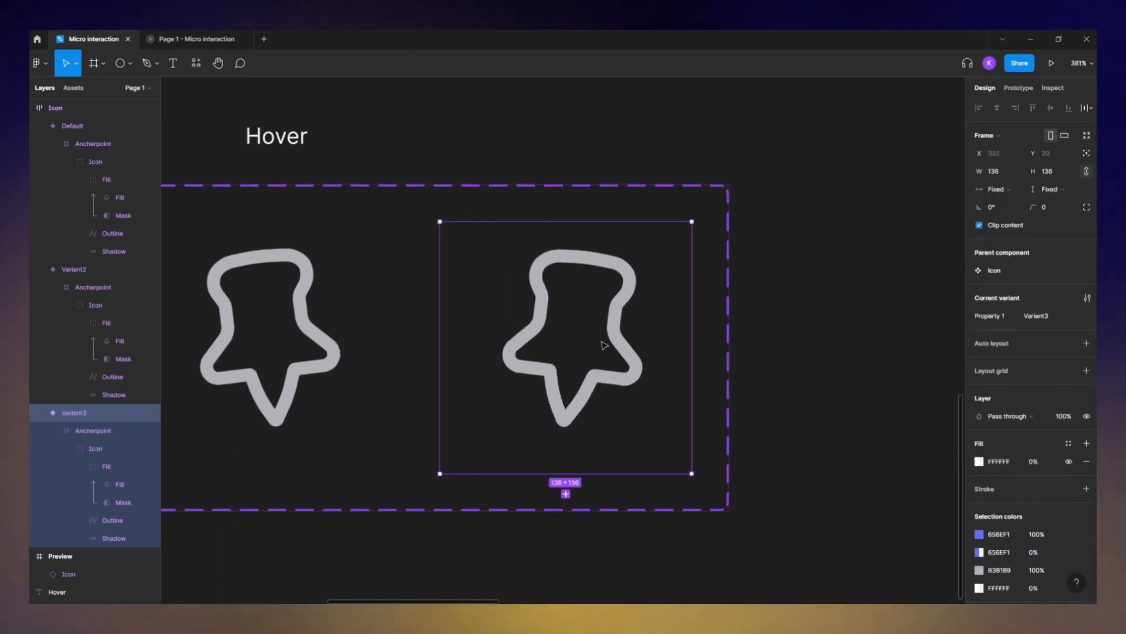
- Duplicate the -7° variant and reset the new copy's anchor point rotation to 0°
{"action": "key", "text": "ctrl+d"}
{"action": "left_click_drag", "start_coordinate": [689, 353], "coordinate": [451, 362]}
{"action": "double_click", "coordinate": [572, 341]}
{"action": "left_click", "coordinate": [88, 574]}
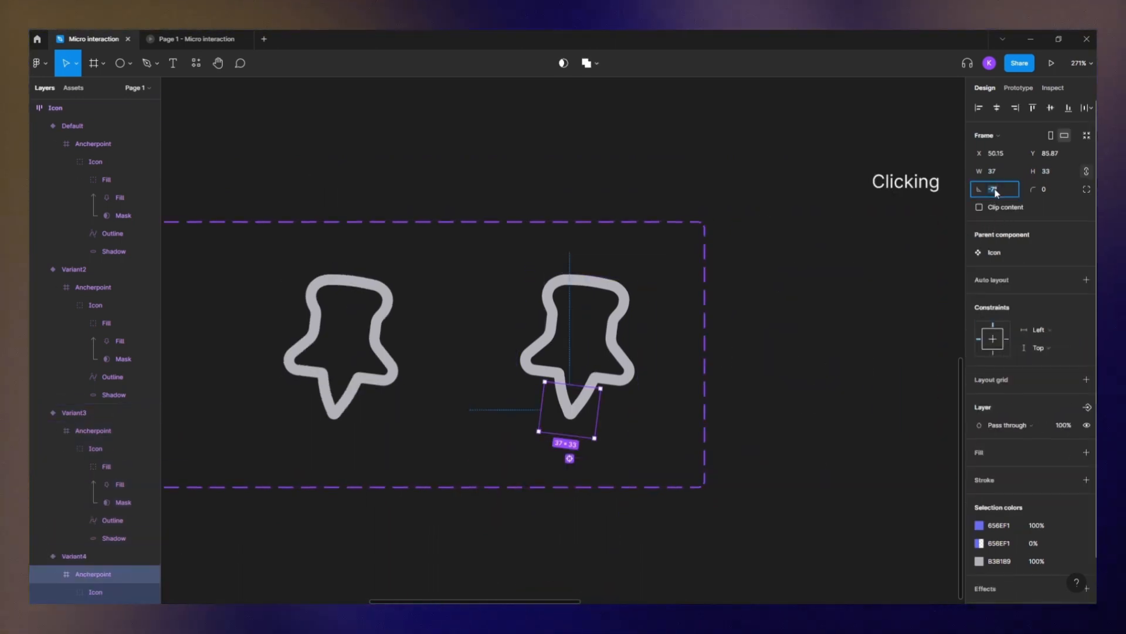
{"action": "type", "text": "0"}
{"action": "key", "text": "Return"}
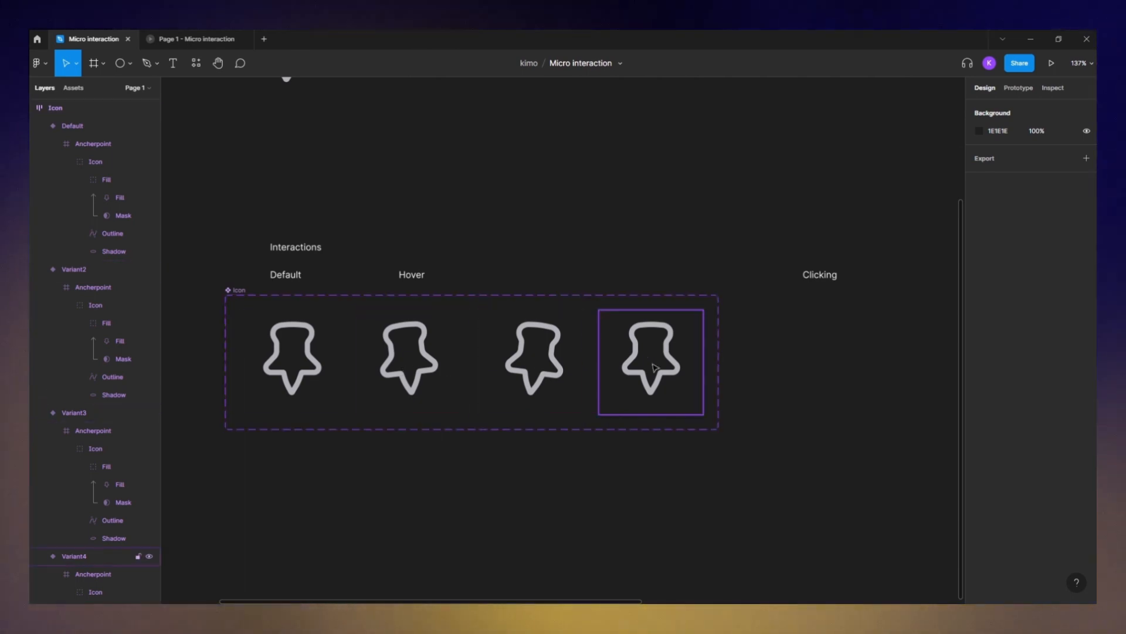
- Duplicate the fourth, upright variant to create a fifth variant
{"action": "scroll", "coordinate": [656, 368], "scroll_direction": "up", "scroll_amount": 6}
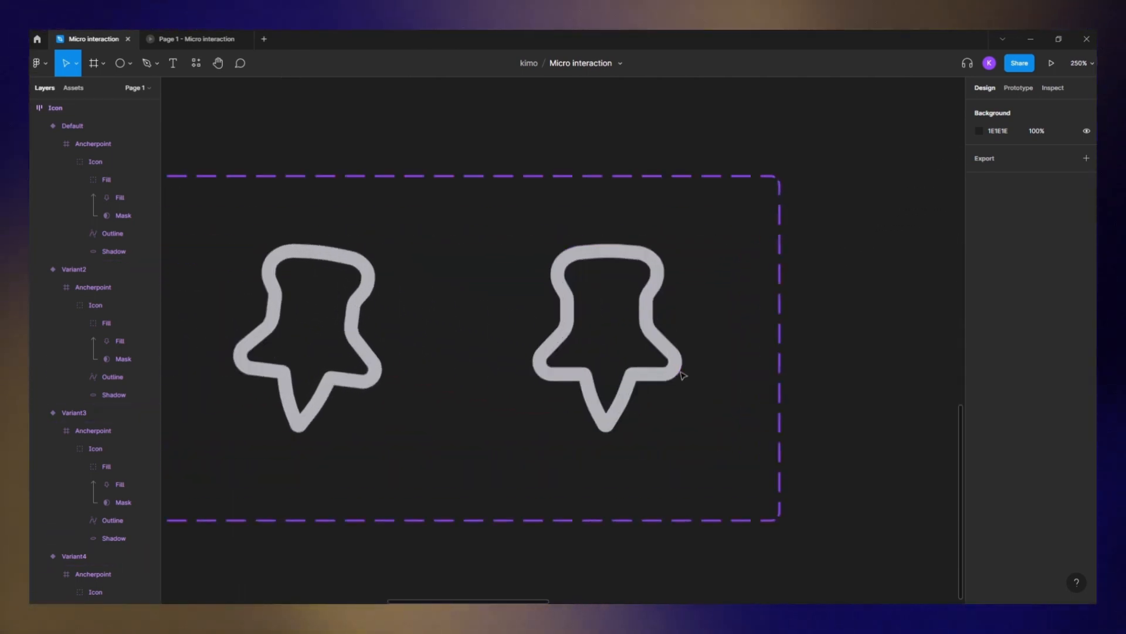
{"action": "left_click", "coordinate": [653, 264]}
{"action": "scroll", "coordinate": [546, 337], "scroll_direction": "right", "scroll_amount": 4}
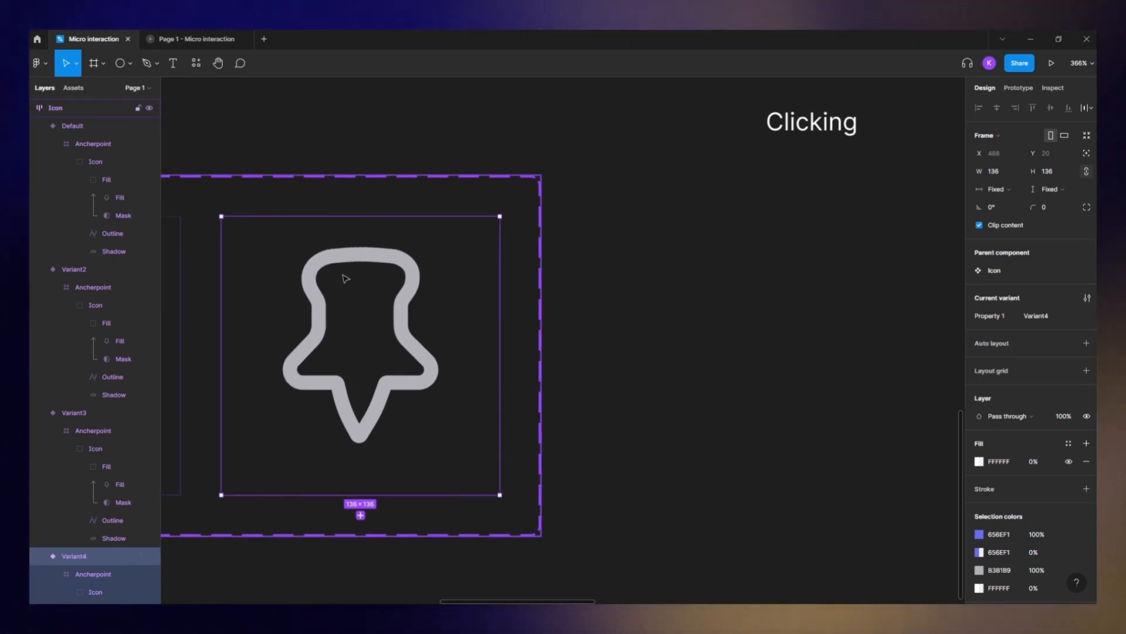
{"action": "key", "text": "ctrl+d"}
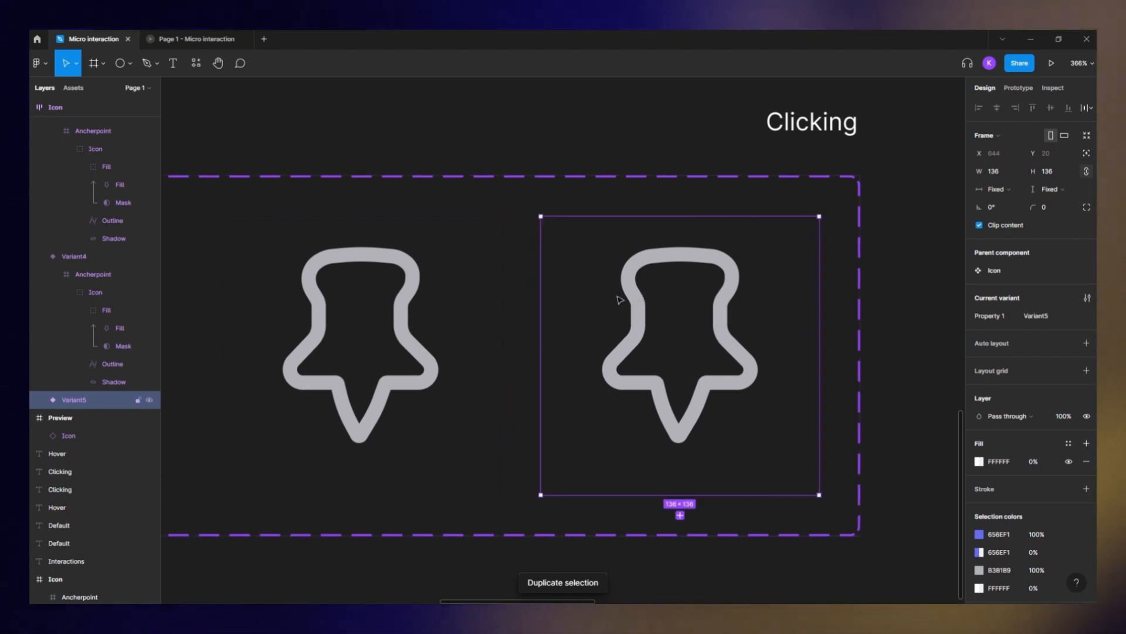
- Select the fifth variant's anchor point frame, nudge it up and duplicate the variant again
{"action": "double_click", "coordinate": [655, 257]}
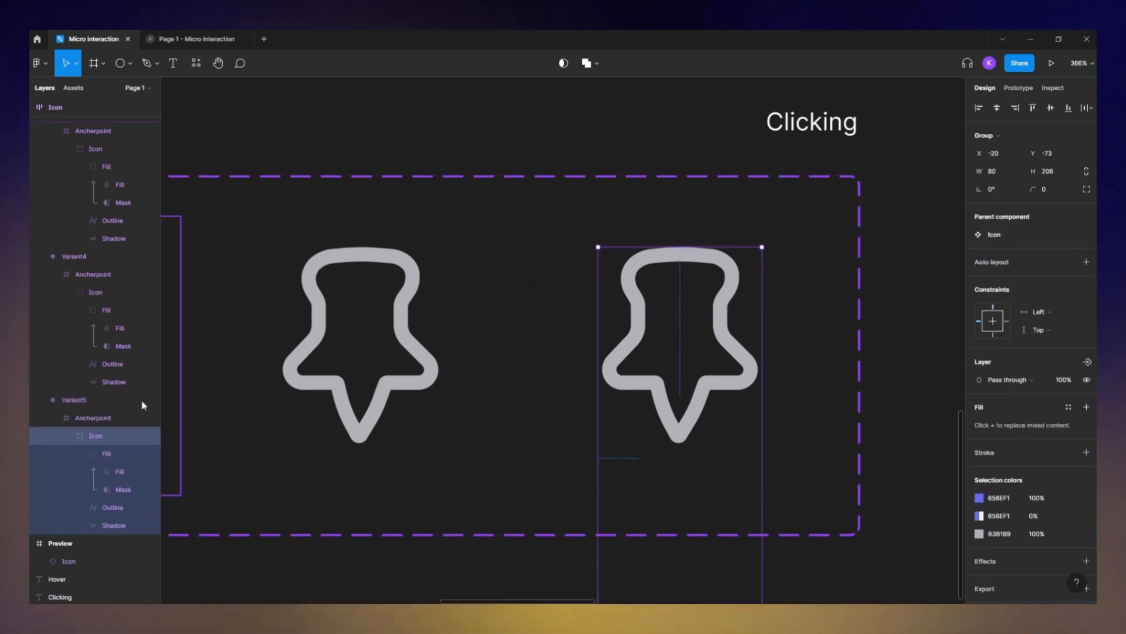
{"action": "left_click", "coordinate": [113, 417]}
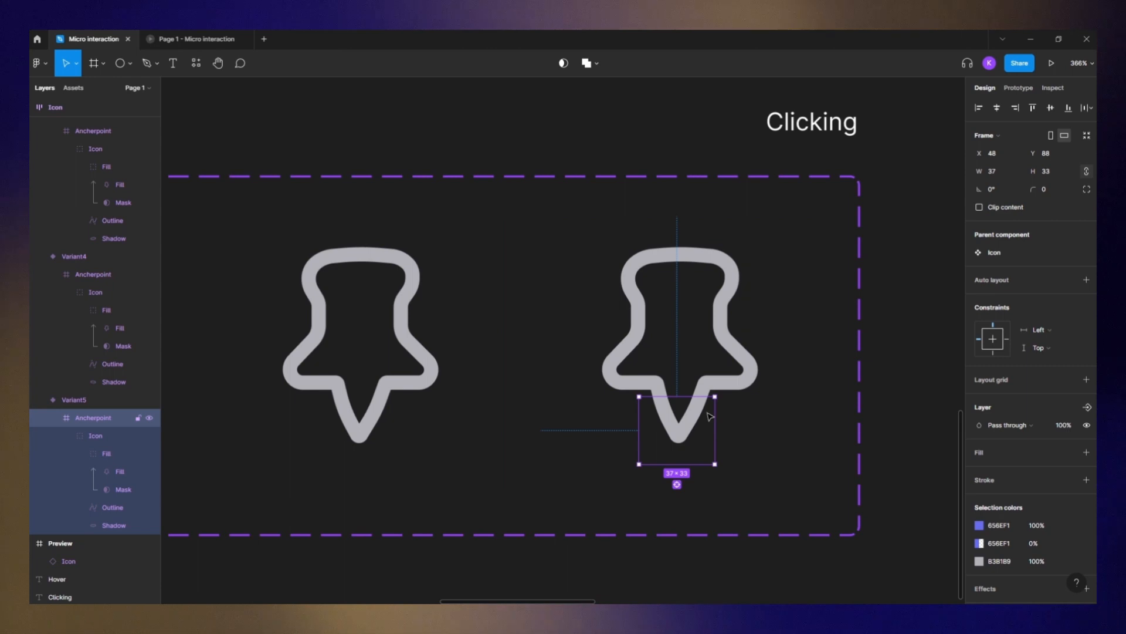
{"action": "key", "text": "shift+Up"}
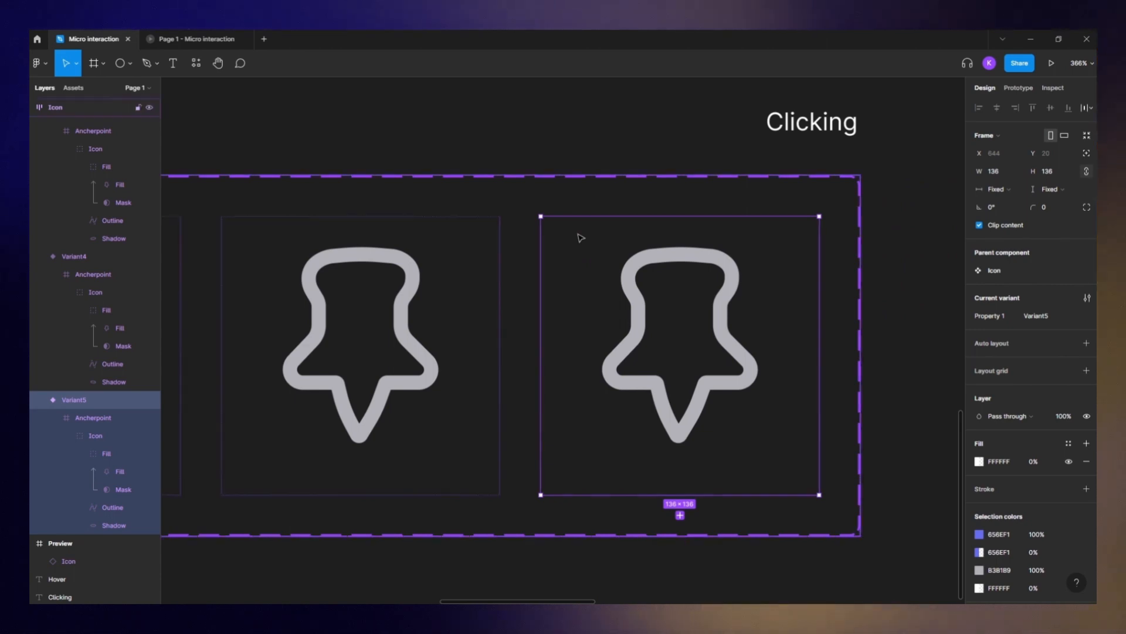
{"action": "key", "text": "ctrl+d"}
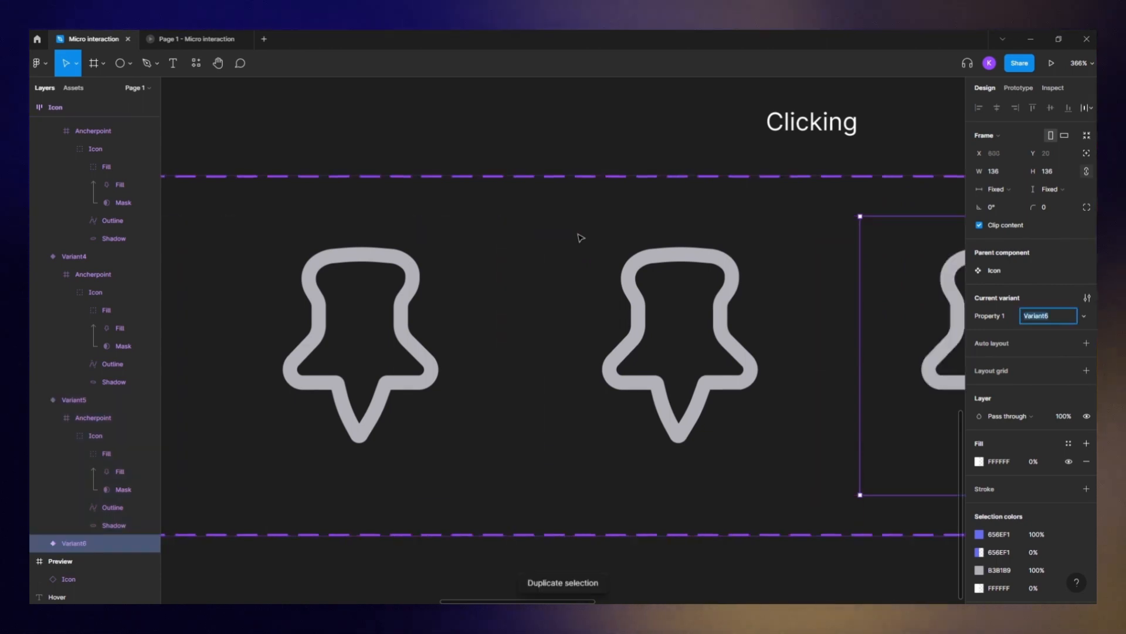
- Squash the fifth variant's pin outline vertically to about 76 × 86
{"action": "left_click", "coordinate": [670, 266]}
{"action": "double_click", "coordinate": [681, 262]}
{"action": "left_click_drag", "start_coordinate": [687, 259], "coordinate": [696, 237]}
{"action": "left_click_drag", "start_coordinate": [695, 237], "coordinate": [416, 229]}
{"action": "double_click", "coordinate": [389, 231]}
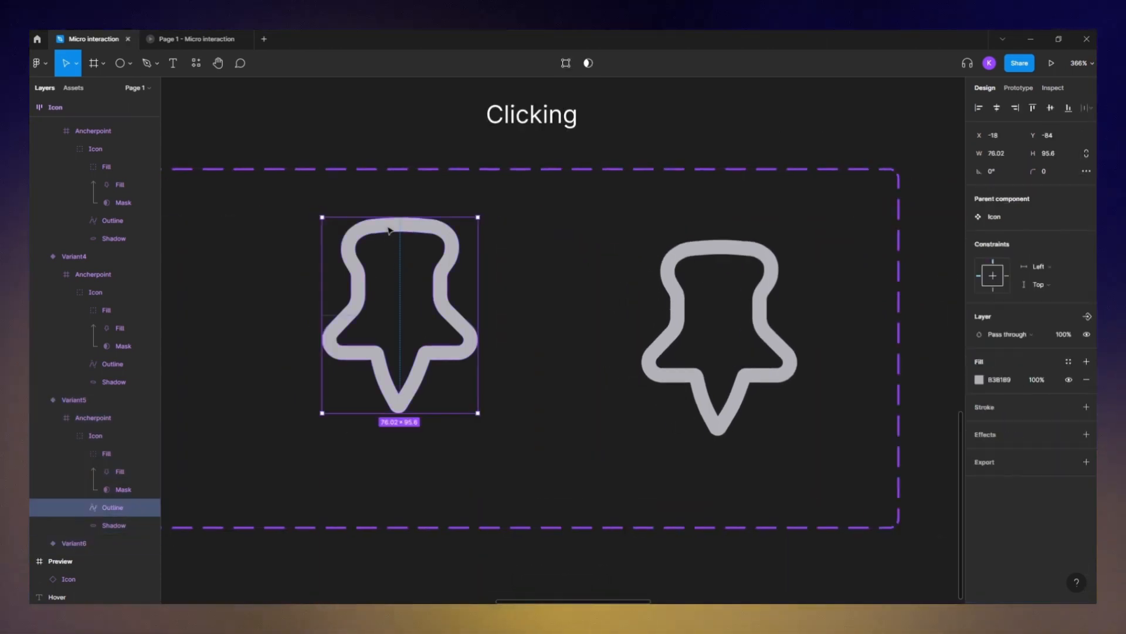
{"action": "left_click_drag", "start_coordinate": [400, 412], "coordinate": [408, 392]}
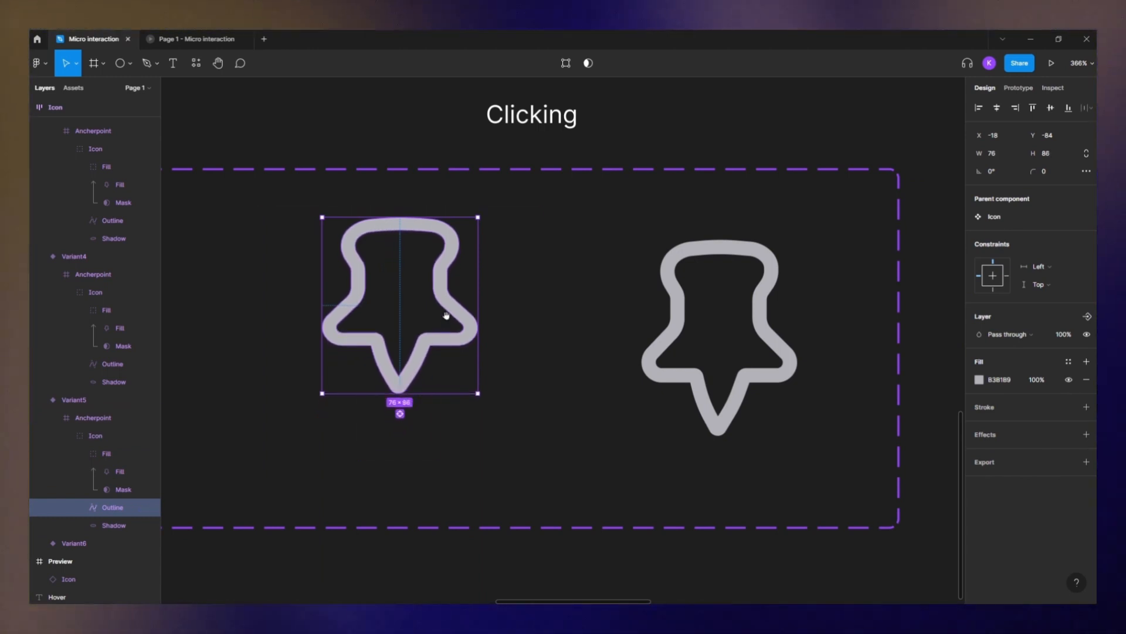
- Move the sixth variant's fill mask upward until the pin is completely filled
{"action": "scroll", "coordinate": [446, 315], "scroll_direction": "right", "scroll_amount": 3}
{"action": "left_click", "coordinate": [613, 248]}
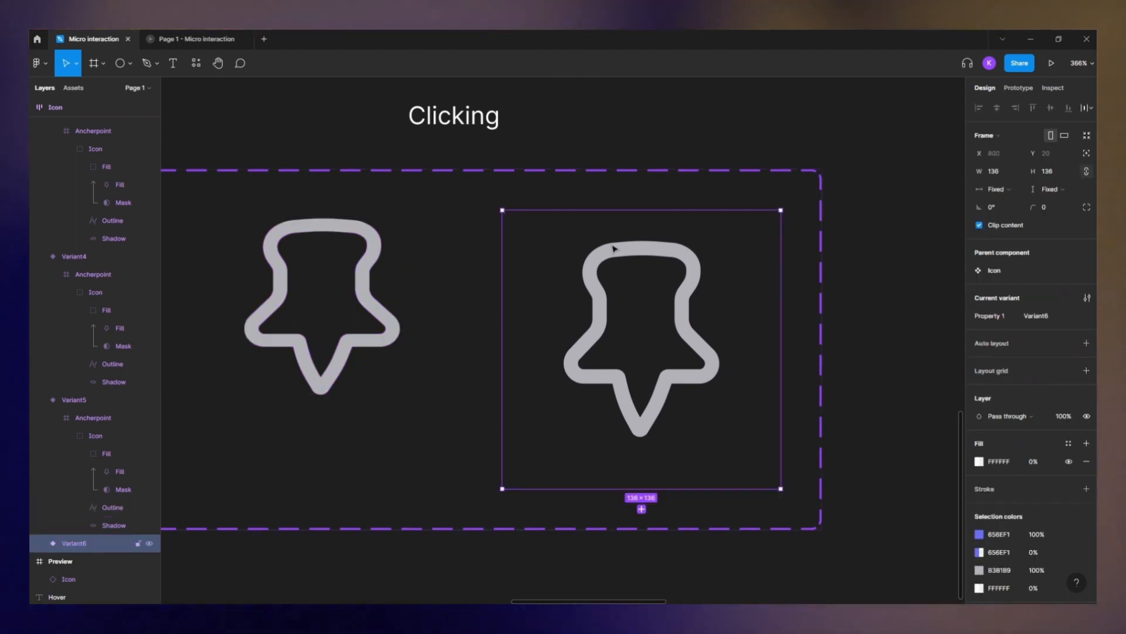
{"action": "left_click", "coordinate": [663, 259]}
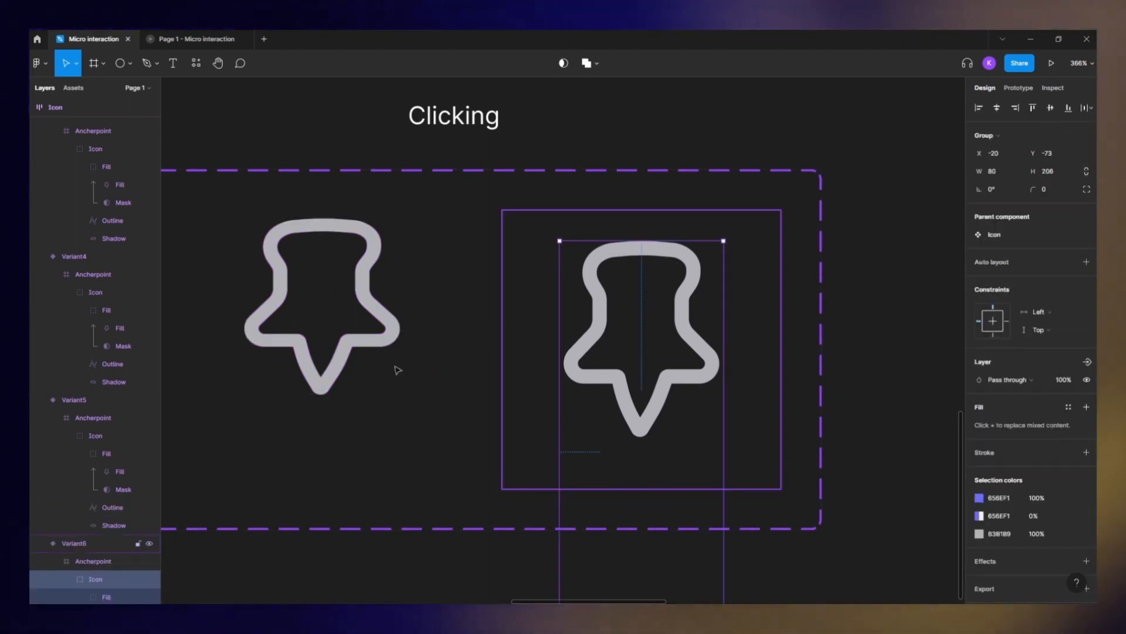
{"action": "scroll", "coordinate": [100, 505], "scroll_direction": "down", "scroll_amount": 3}
{"action": "left_click", "coordinate": [119, 459]}
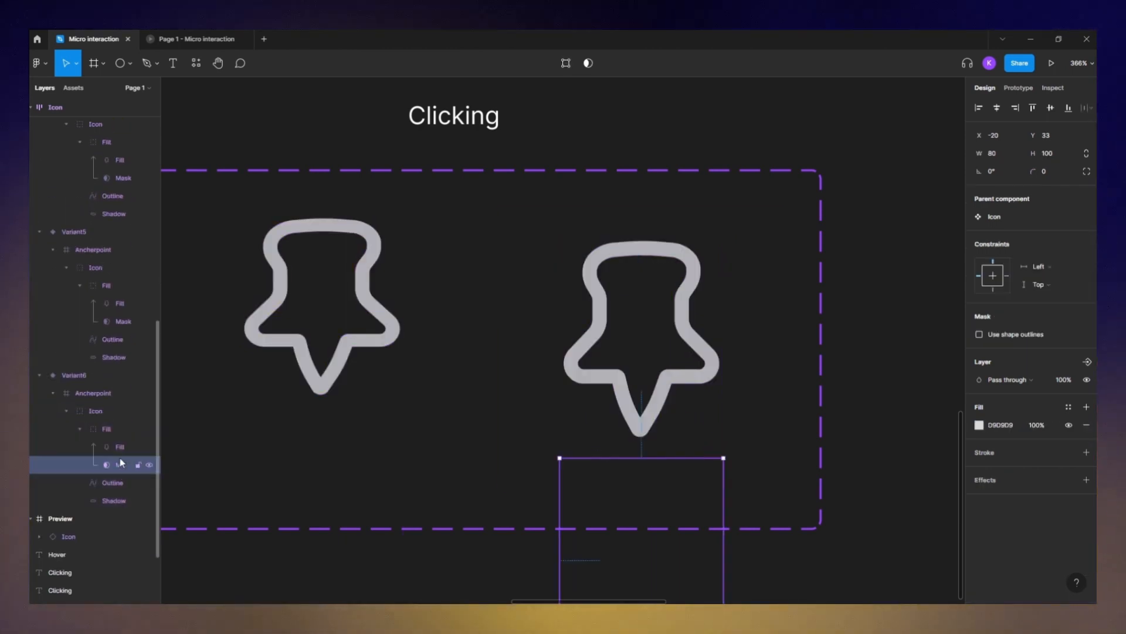
{"action": "key", "text": "shift+Up"}
{"action": "key", "text": "shift+Up"}
{"action": "key", "text": "shift+Up"}
{"action": "key", "text": "shift+Up"}
{"action": "key", "text": "shift+Up"}
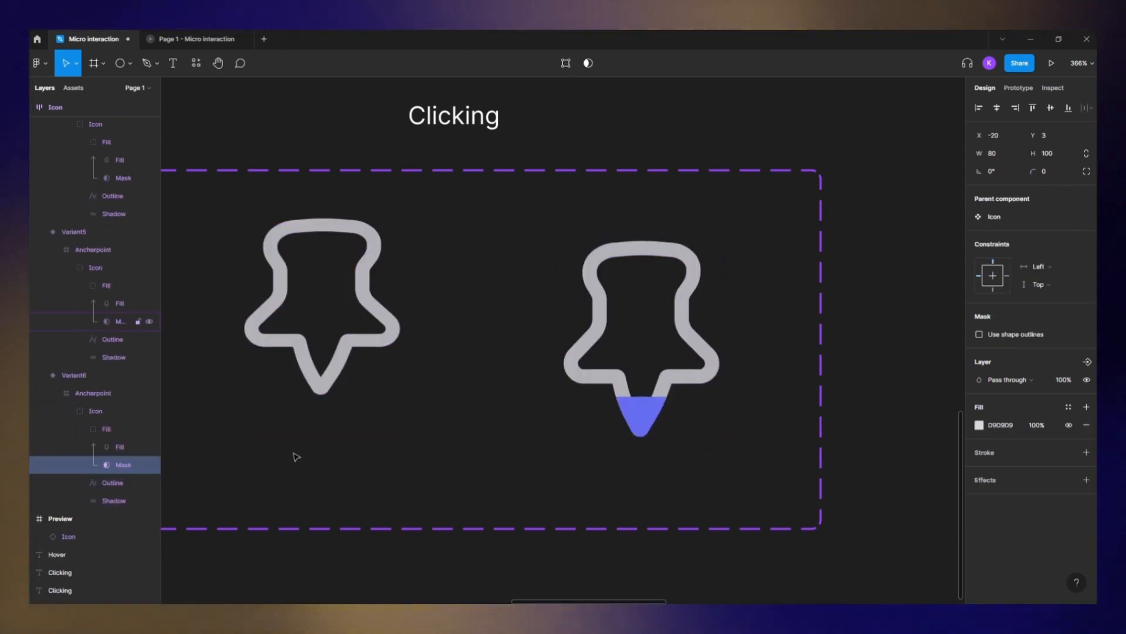
{"action": "key", "text": "shift+Up"}
{"action": "key", "text": "shift+Up"}
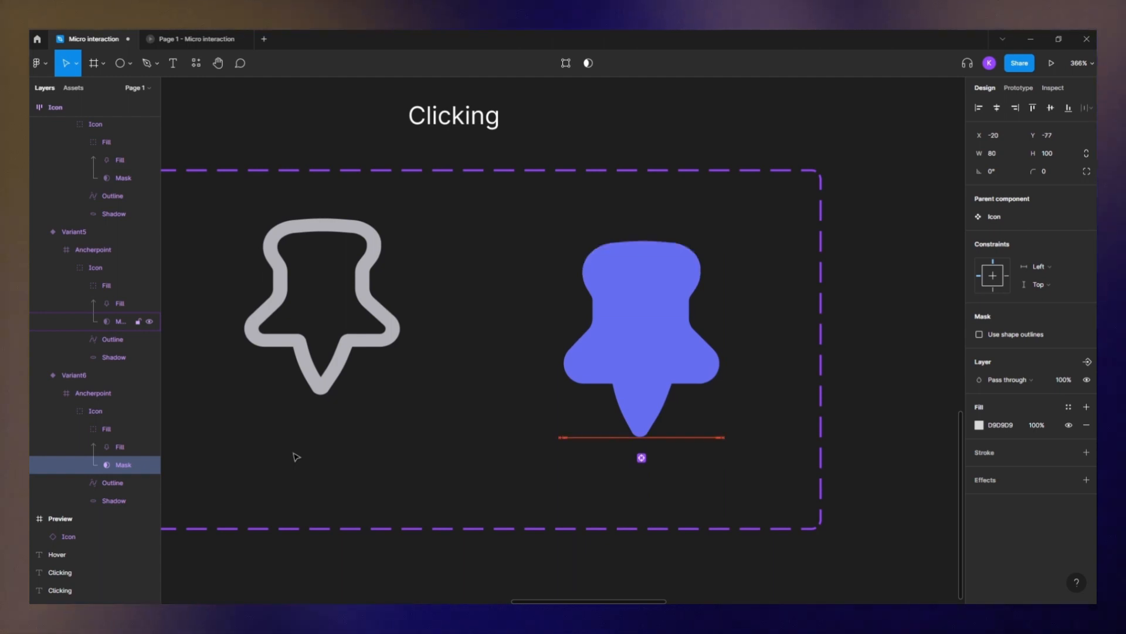
{"action": "key", "text": "shift+Up"}
{"action": "key", "text": "shift+Down"}
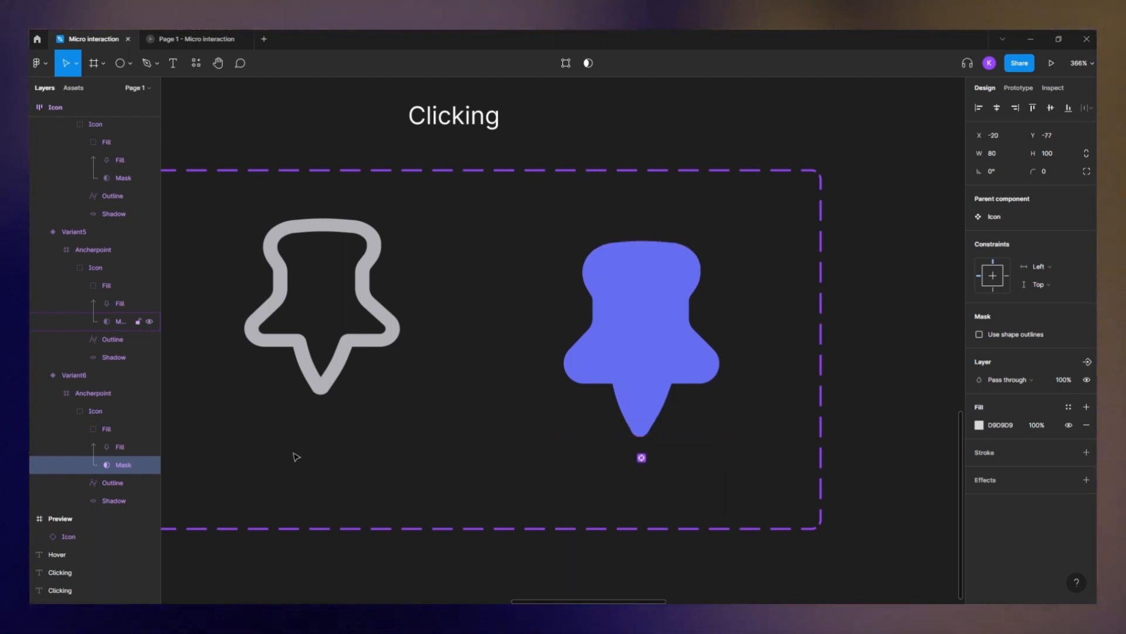
- Set the sixth variant's shadow fill opacity to 44%
{"action": "left_click", "coordinate": [114, 486]}
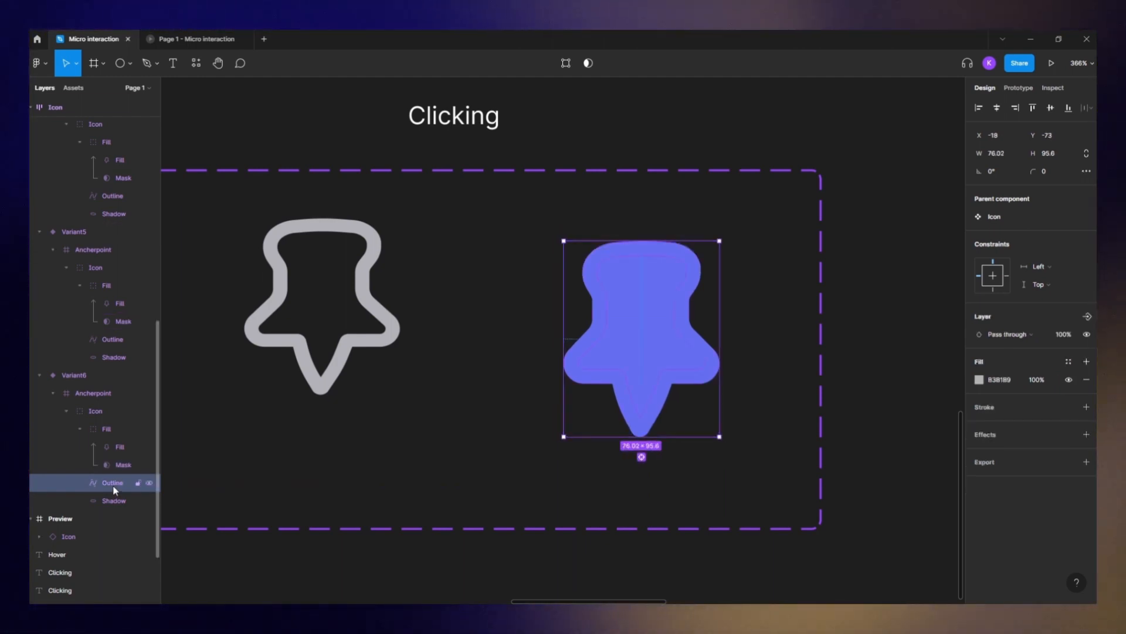
{"action": "left_click", "coordinate": [121, 501]}
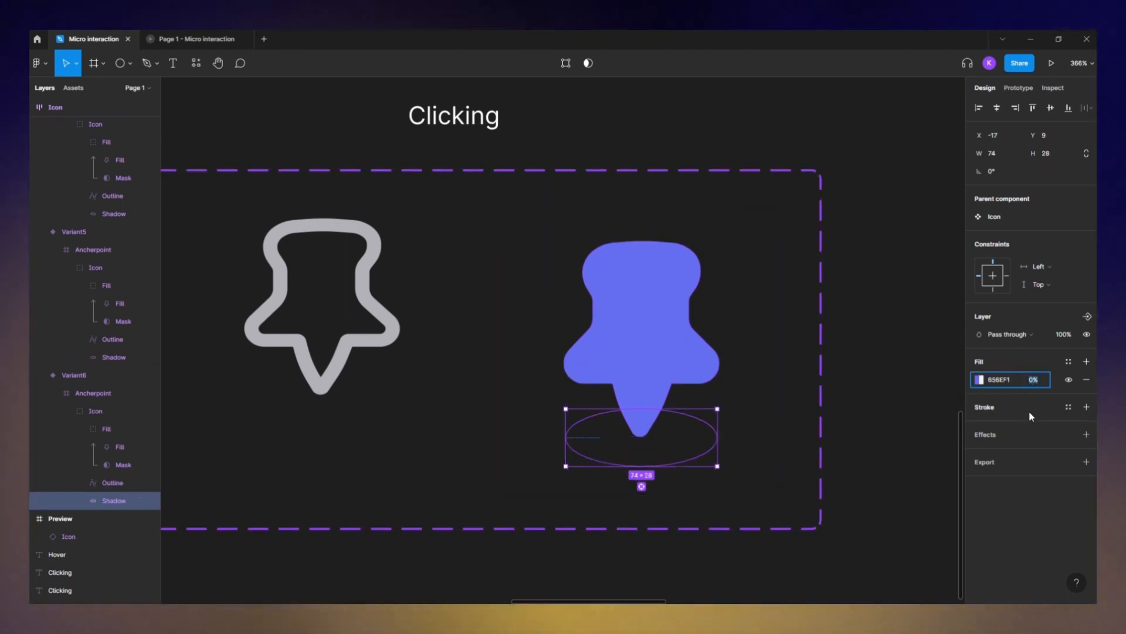
{"action": "type", "text": "4"}
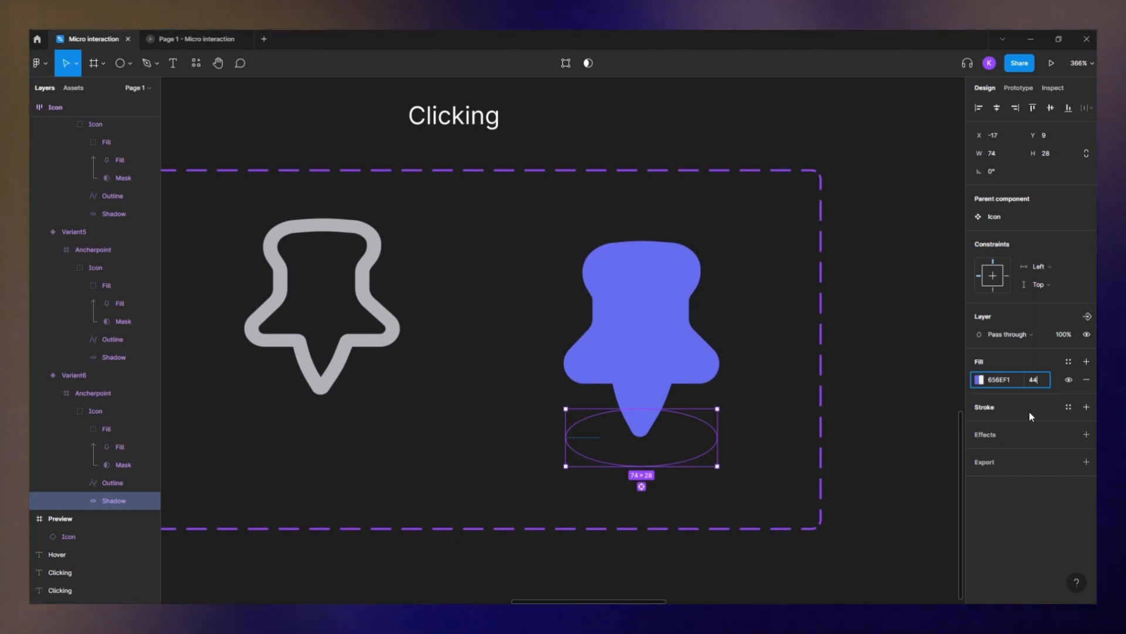
{"action": "type", "text": "04"}
{"action": "key", "text": "Return"}
- Shrink the fifth variant's shadow ellipse to about 22 × 8
{"action": "left_click", "coordinate": [341, 390]}
{"action": "left_click_drag", "start_coordinate": [346, 396], "coordinate": [538, 407]}
{"action": "scroll", "coordinate": [520, 437], "scroll_direction": "up", "scroll_amount": 3}
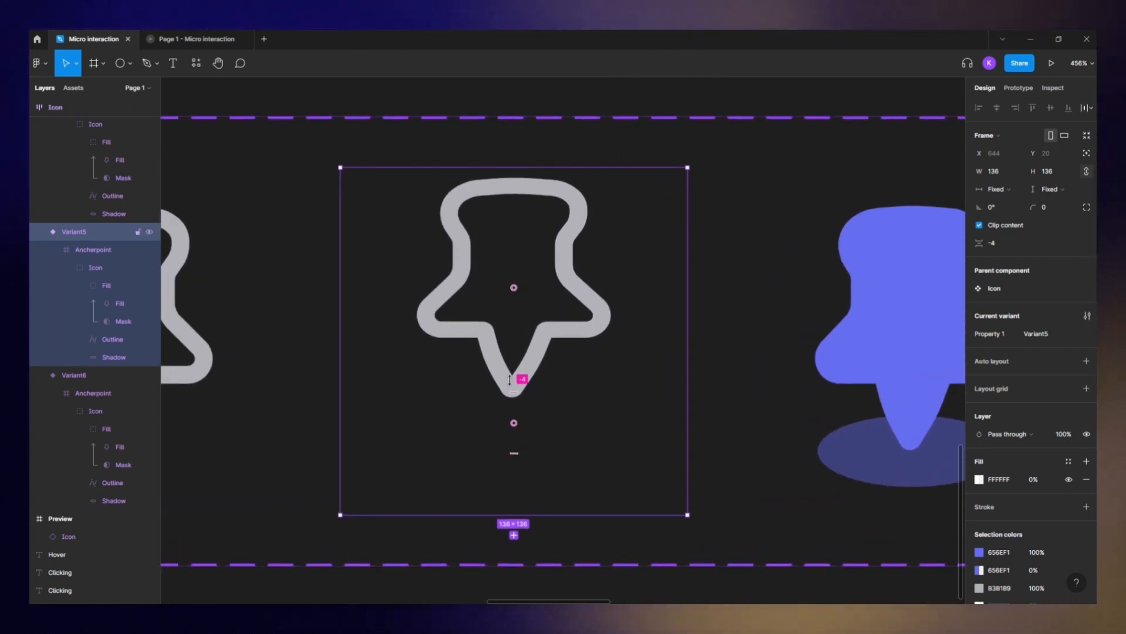
{"action": "left_click", "coordinate": [122, 358]}
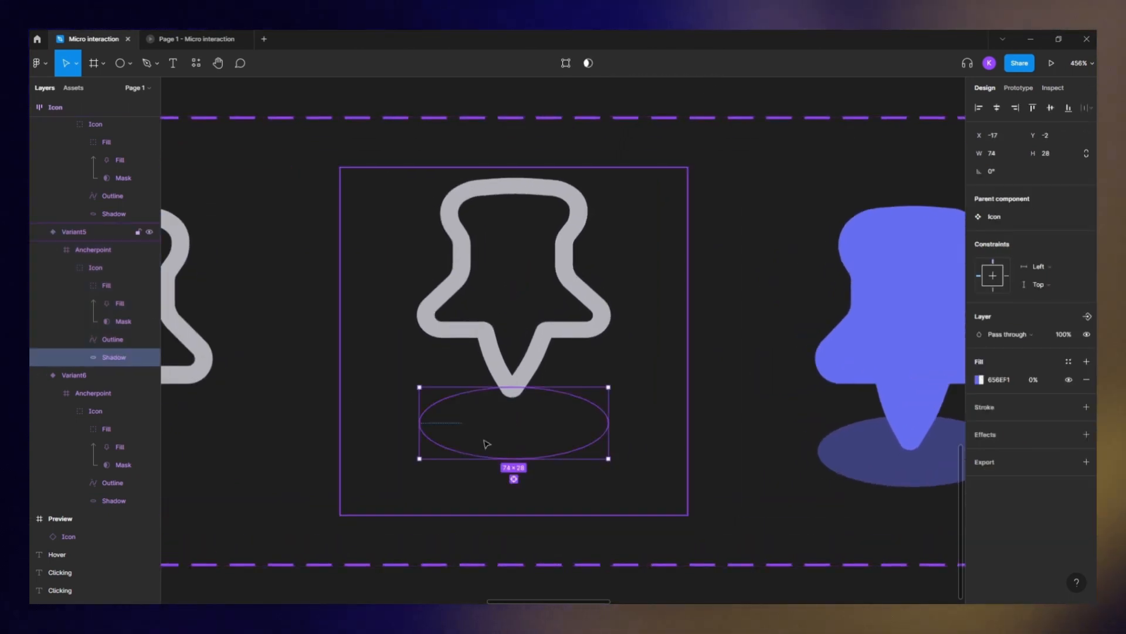
{"action": "left_click_drag", "start_coordinate": [608, 437], "coordinate": [538, 445]}
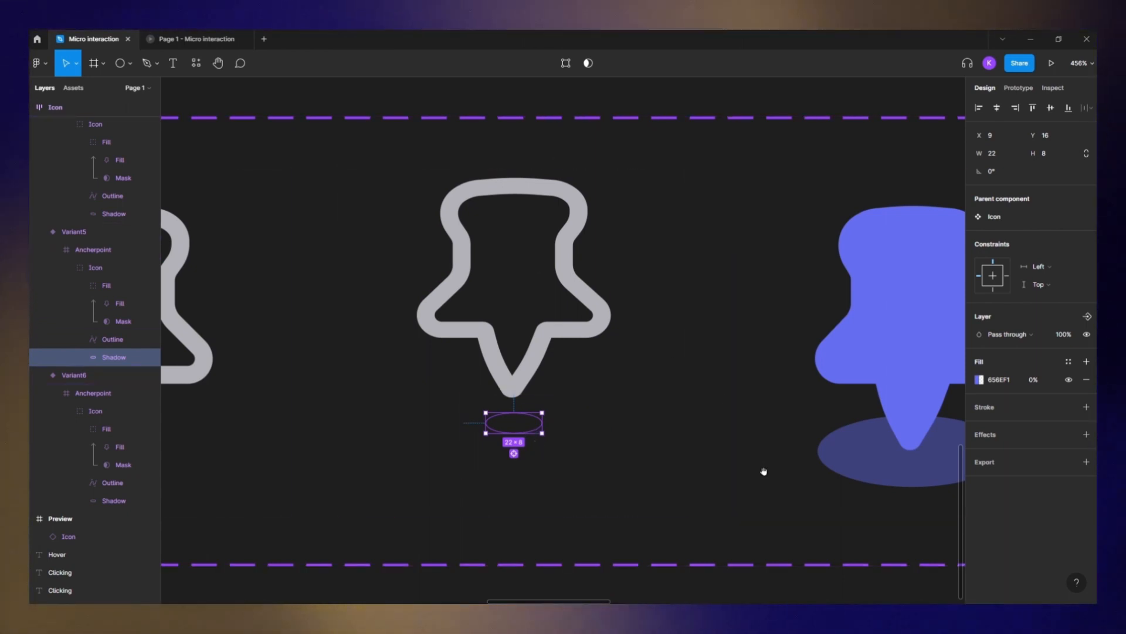
- Duplicate the sixth, filled variant to create a seventh variant
{"action": "scroll", "coordinate": [688, 365], "scroll_direction": "right", "scroll_amount": 5}
{"action": "left_click", "coordinate": [738, 428]}
{"action": "scroll", "coordinate": [788, 399], "scroll_direction": "down", "scroll_amount": 2}
{"action": "left_click_drag", "start_coordinate": [789, 400], "coordinate": [623, 397]}
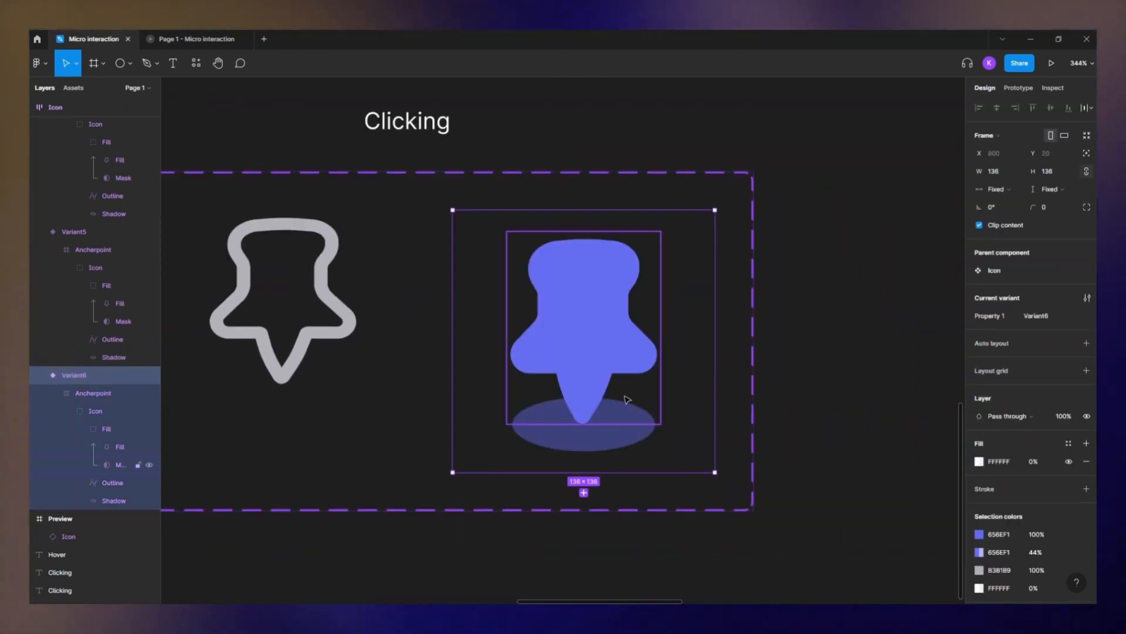
{"action": "key", "text": "ctrl+d"}
- Enlarge the seventh variant's shadow ellipse to about 104 × 40 and set its opacity to 0%
{"action": "scroll", "coordinate": [631, 408], "scroll_direction": "right", "scroll_amount": 5}
{"action": "left_click", "coordinate": [634, 412]}
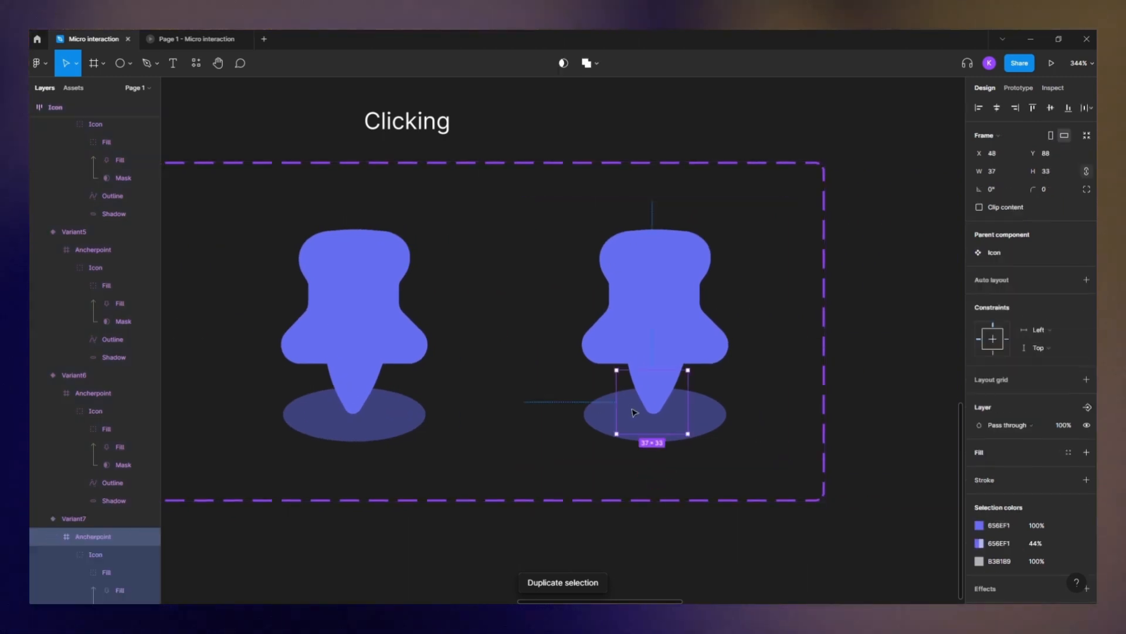
{"action": "double_click", "coordinate": [604, 419]}
{"action": "scroll", "coordinate": [118, 478], "scroll_direction": "down", "scroll_amount": 3}
{"action": "left_click", "coordinate": [119, 476]}
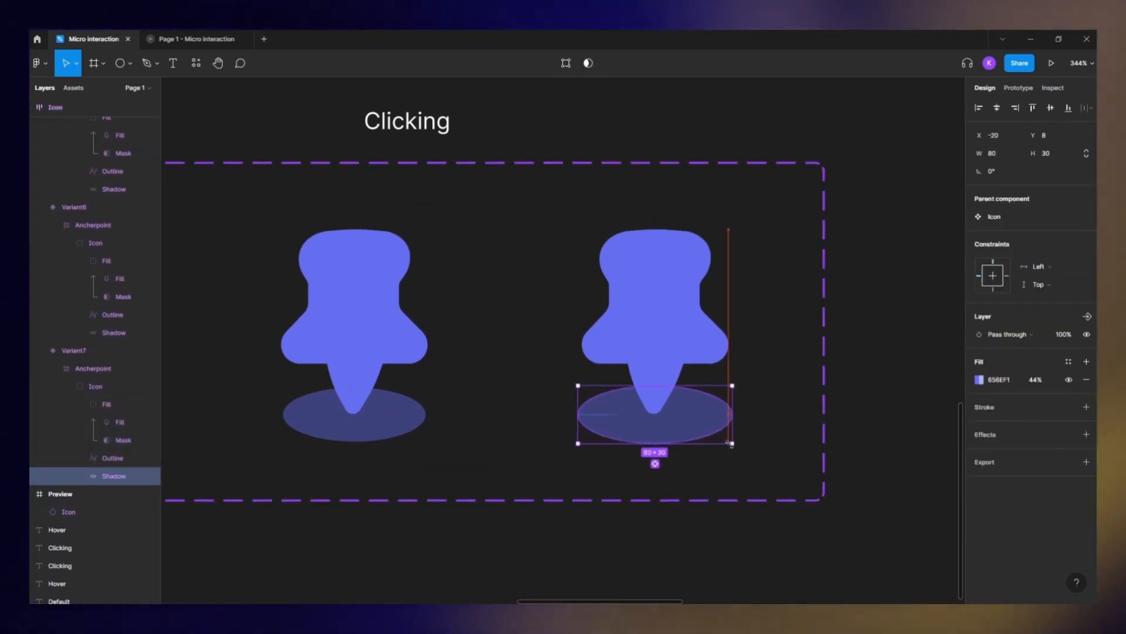
{"action": "left_click_drag", "start_coordinate": [729, 443], "coordinate": [755, 453]}
{"action": "left_click", "coordinate": [1035, 380]}
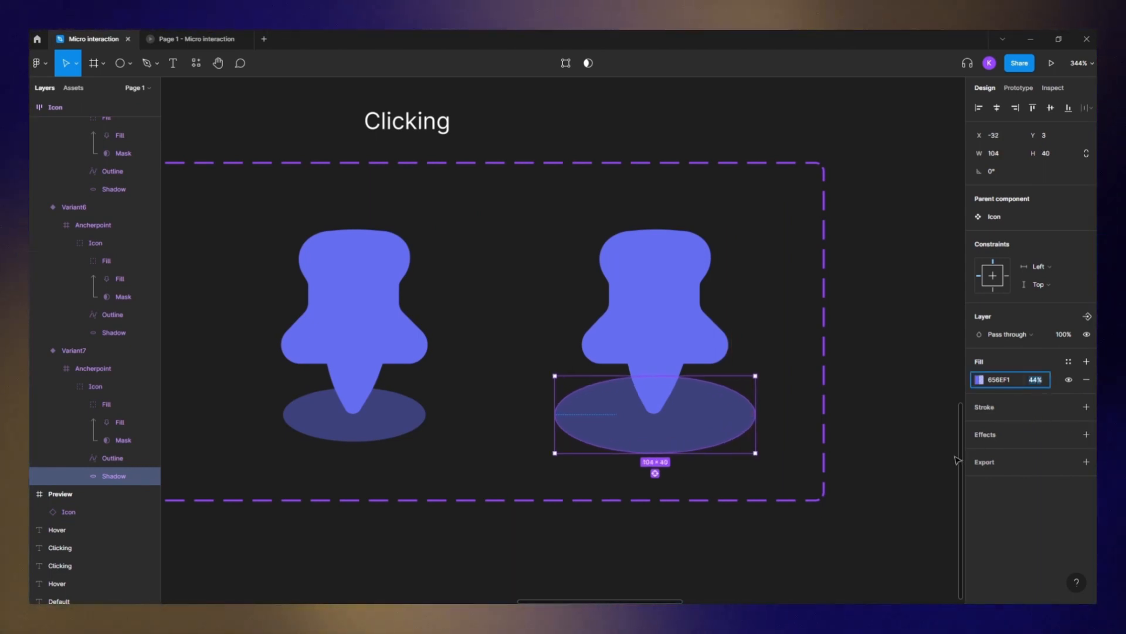
{"action": "type", "text": "0"}
{"action": "key", "text": "Return"}
- Shift the fifth to seventh variants left and move the Clicking label above them
{"action": "scroll", "coordinate": [760, 433], "scroll_direction": "down", "scroll_amount": 4}
{"action": "left_click", "coordinate": [814, 437]}
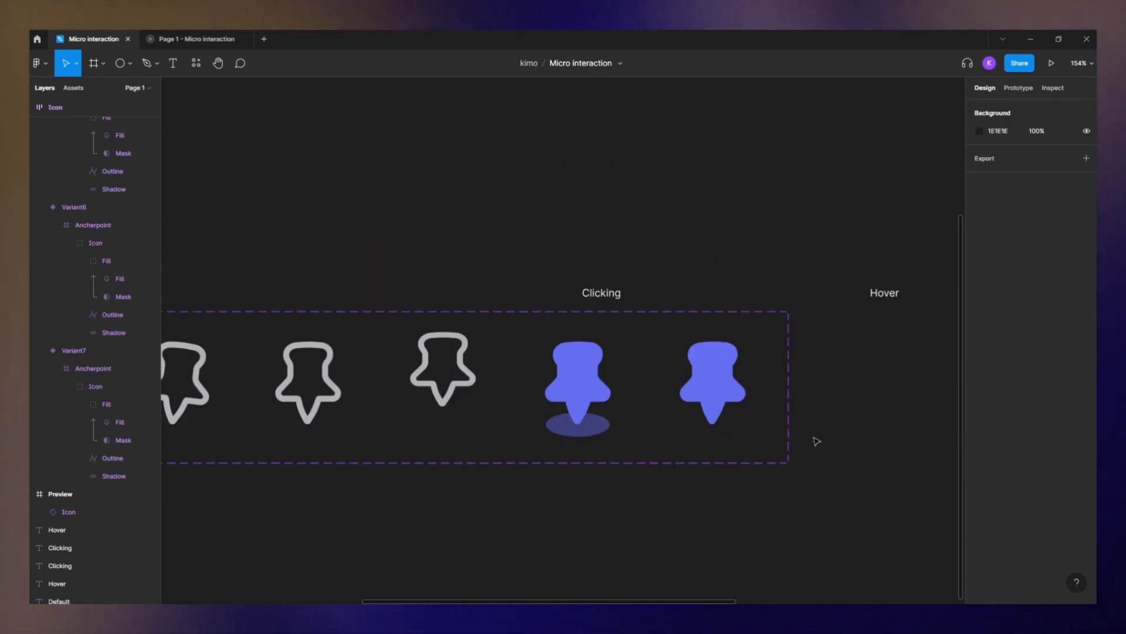
{"action": "left_click", "coordinate": [457, 372]}
{"action": "left_click", "coordinate": [579, 379], "text": "shift"}
{"action": "left_click", "coordinate": [722, 385], "text": "shift"}
{"action": "left_click_drag", "start_coordinate": [761, 424], "coordinate": [671, 414]}
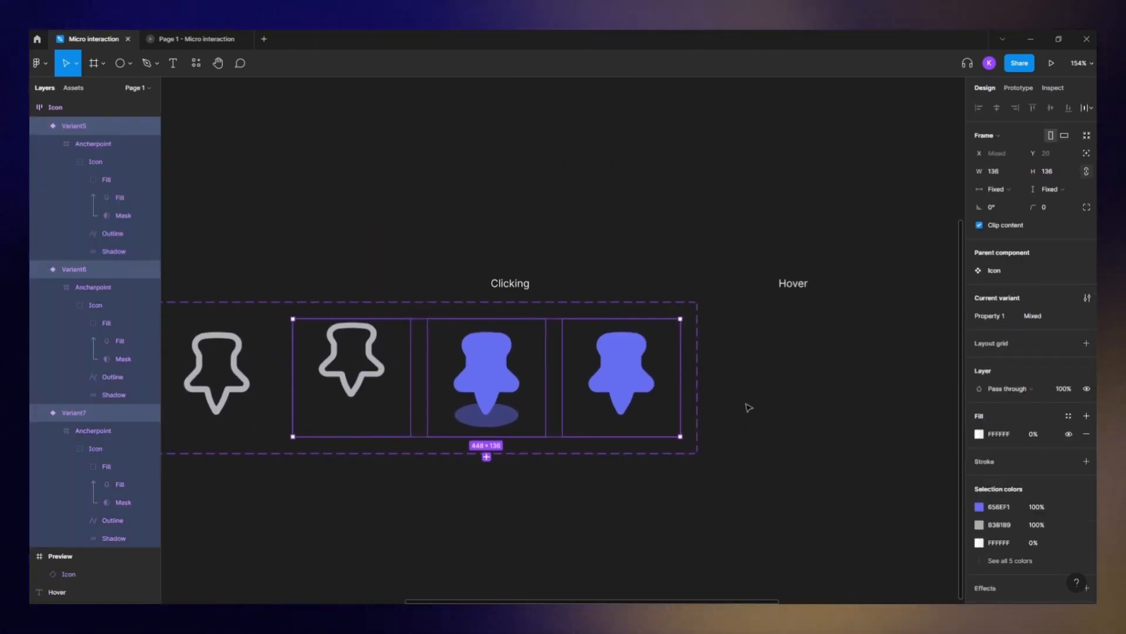
{"action": "left_click", "coordinate": [749, 407]}
{"action": "left_click_drag", "start_coordinate": [498, 285], "coordinate": [449, 286]}
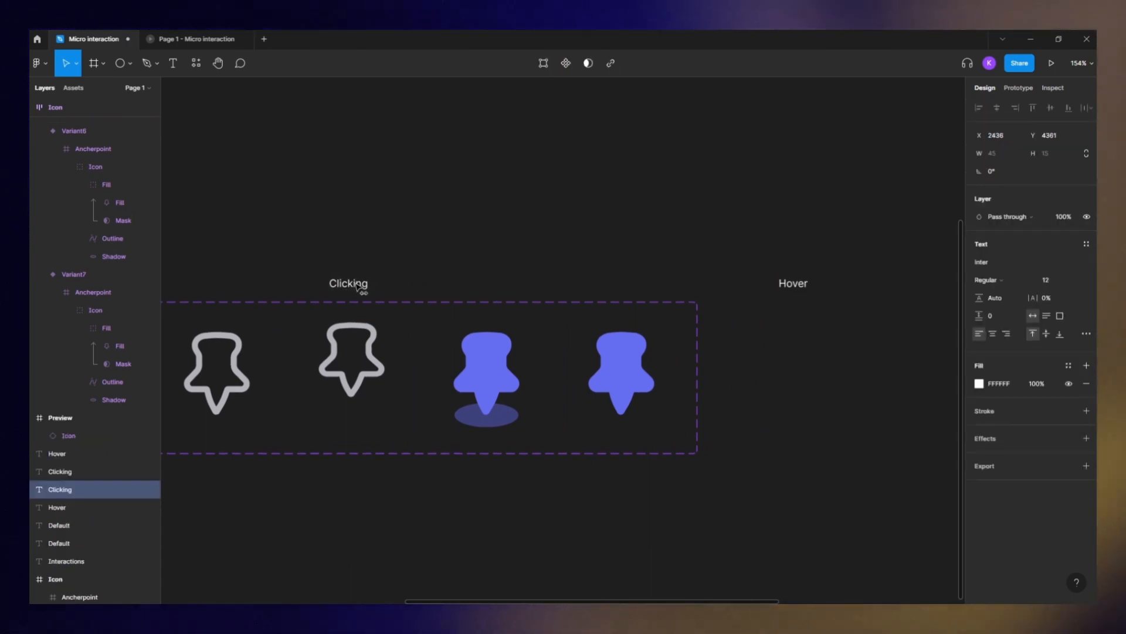
- Duplicate the seventh variant and tilt the copy's anchor point to 6.5°
{"action": "left_click", "coordinate": [634, 387]}
{"action": "key", "text": "ctrl+d"}
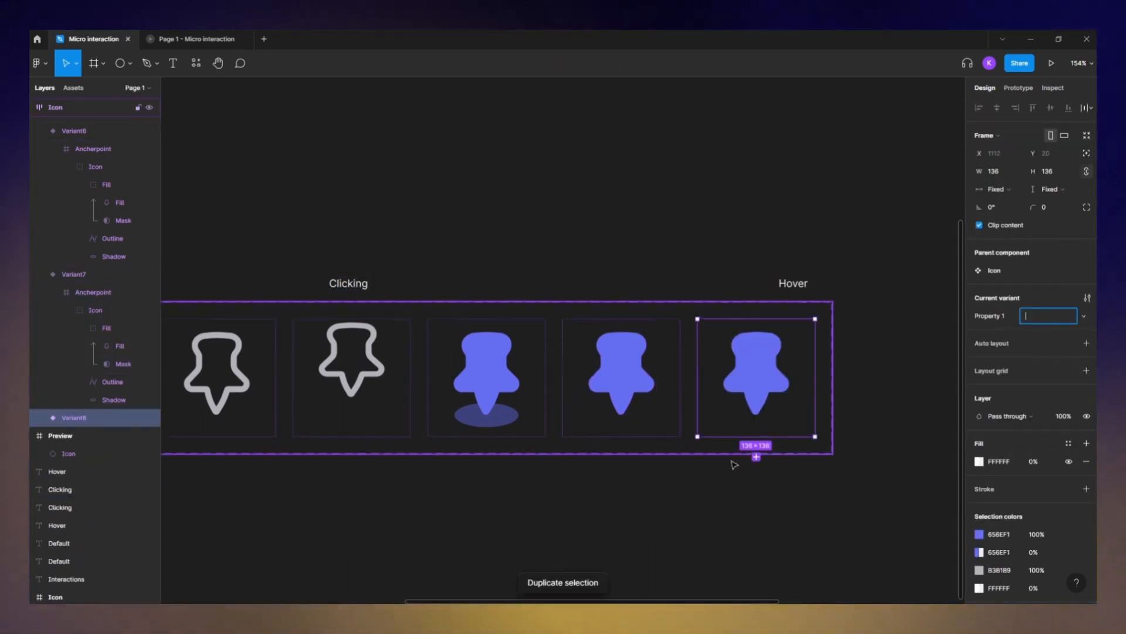
{"action": "left_click_drag", "start_coordinate": [735, 458], "coordinate": [599, 462]}
{"action": "left_click", "coordinate": [727, 391]}
{"action": "scroll", "coordinate": [674, 375], "scroll_direction": "right", "scroll_amount": 4}
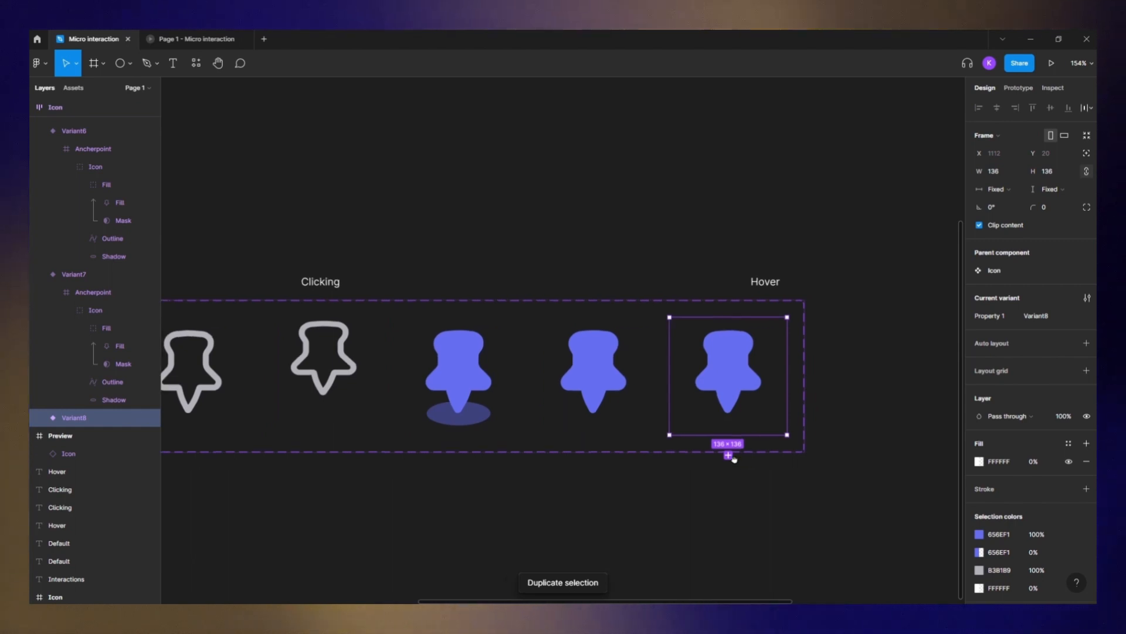
{"action": "scroll", "coordinate": [644, 364], "scroll_direction": "up", "scroll_amount": 5}
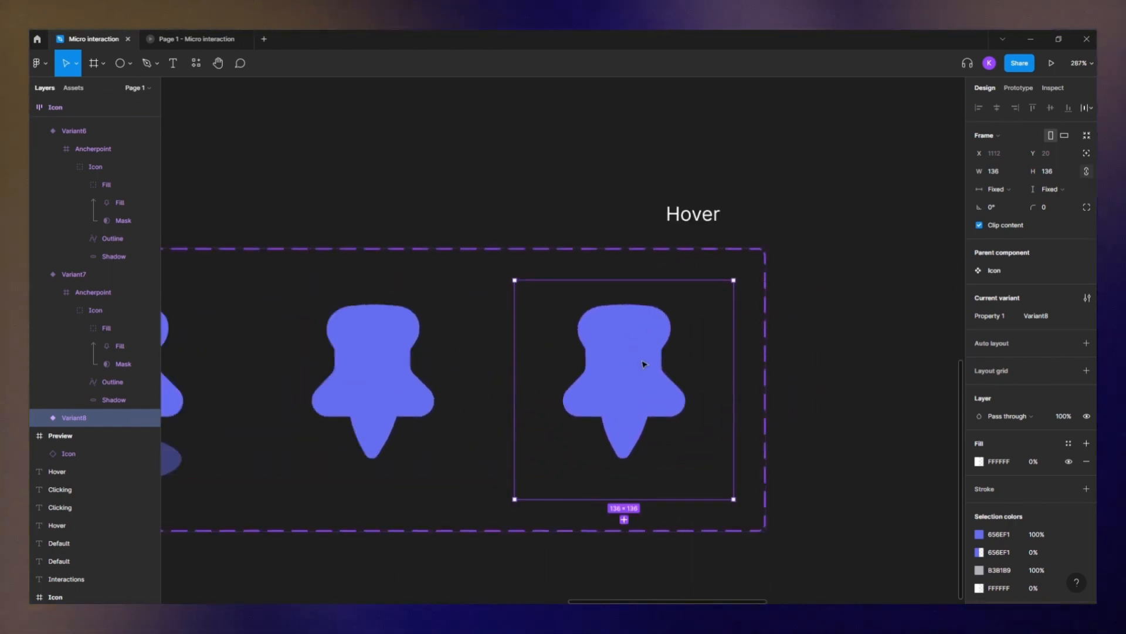
{"action": "double_click", "coordinate": [643, 364]}
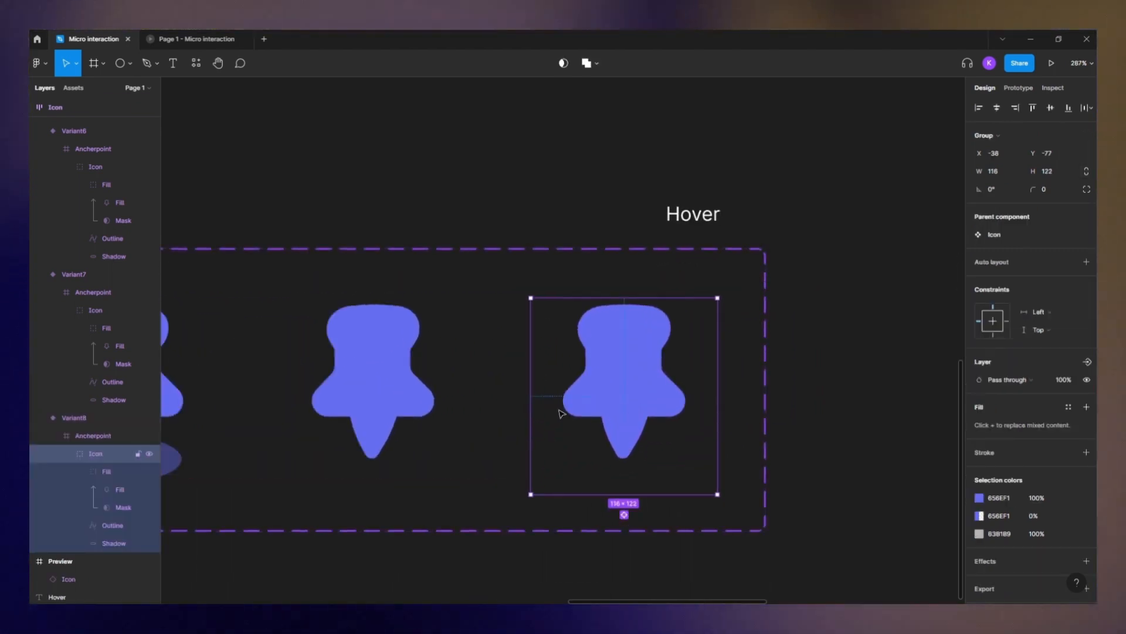
{"action": "left_click", "coordinate": [105, 437]}
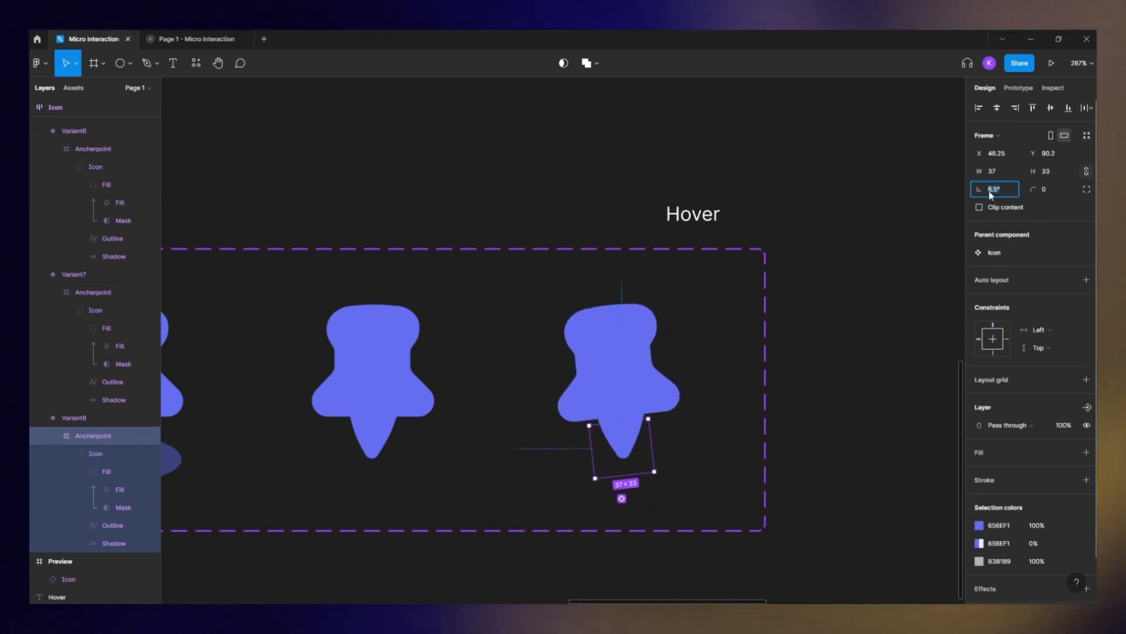
{"action": "key", "text": "Escape"}
{"action": "key", "text": "Escape"}
- Duplicate the tilted variant and tilt the new copy's anchor point the opposite way
{"action": "key", "text": "ctrl+d"}
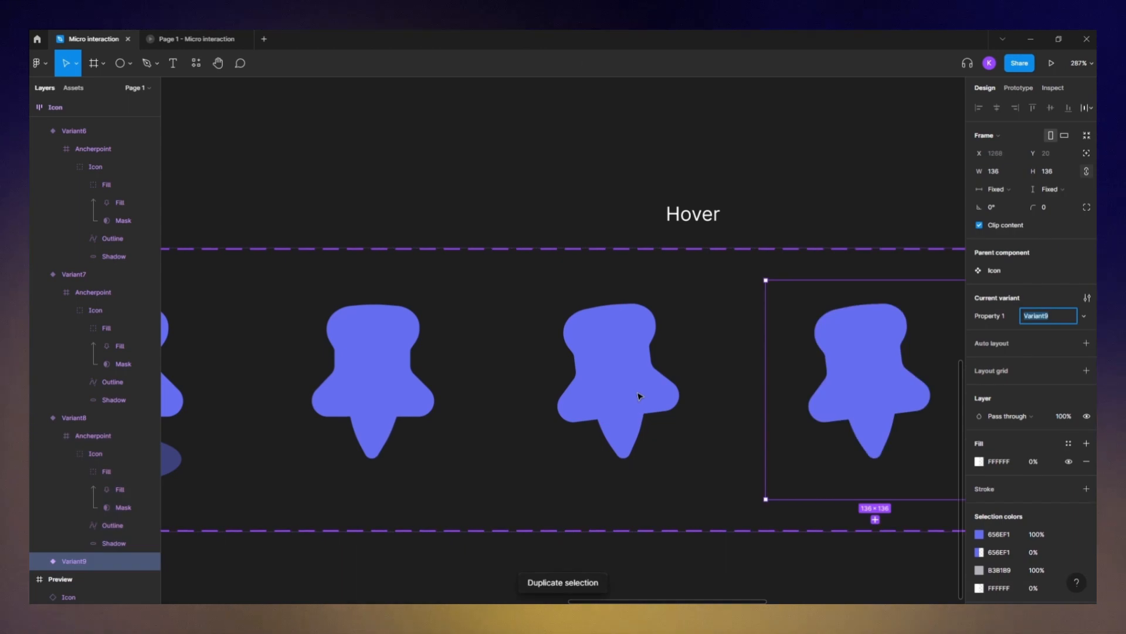
{"action": "left_click", "coordinate": [728, 404]}
{"action": "left_click_drag", "start_coordinate": [791, 389], "coordinate": [629, 391]}
{"action": "double_click", "coordinate": [684, 384]}
{"action": "left_click", "coordinate": [99, 467]}
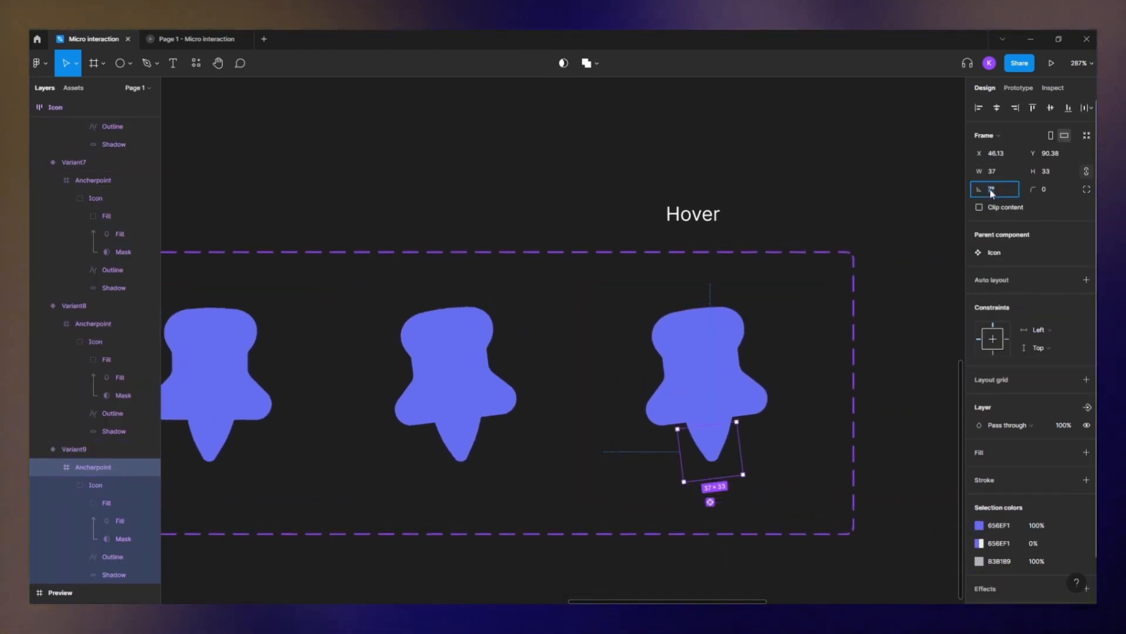
{"action": "key", "text": "Return"}
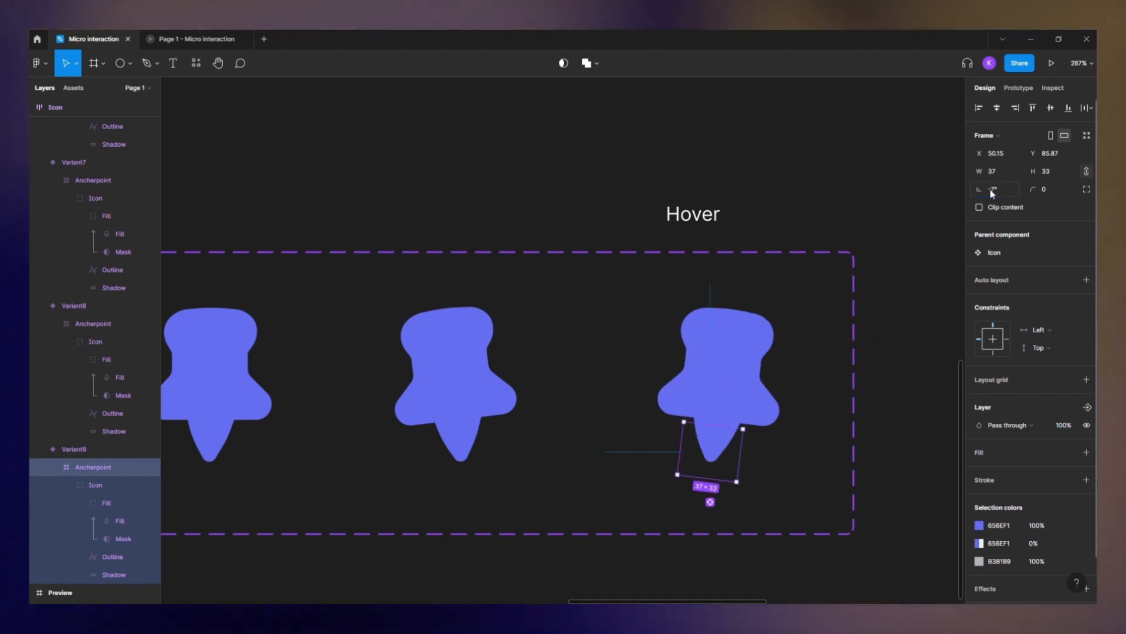
- Duplicate the last variant and reset the new copy's anchor point rotation to 0°
{"action": "left_click", "coordinate": [783, 373]}
{"action": "key", "text": "ctrl+d"}
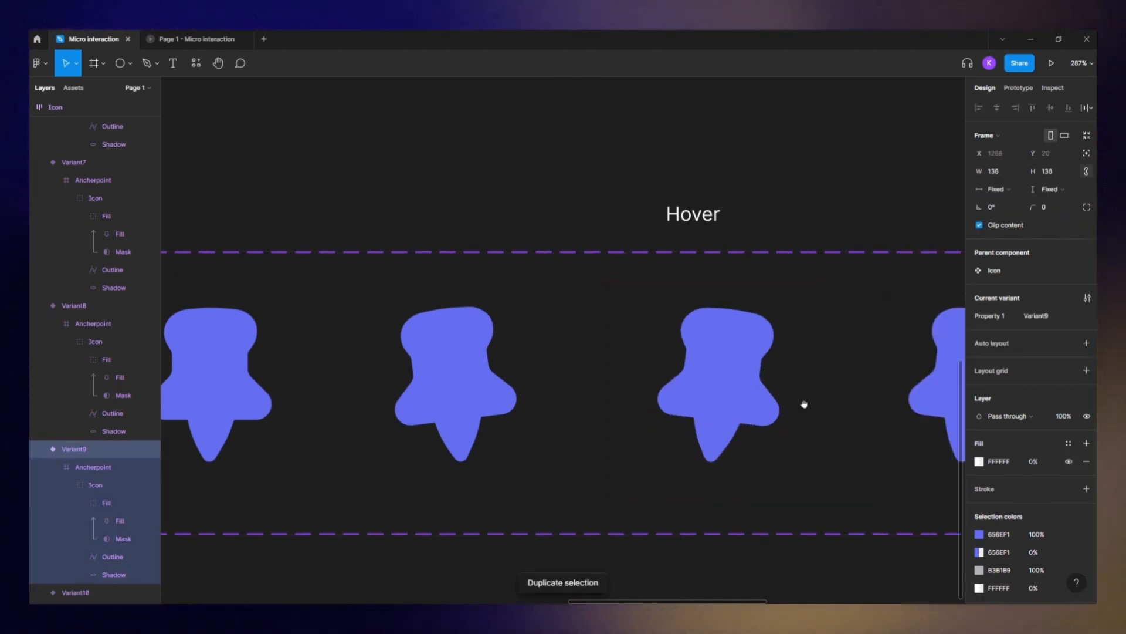
{"action": "left_click", "coordinate": [837, 226]}
{"action": "scroll", "coordinate": [624, 234], "scroll_direction": "right", "scroll_amount": 5}
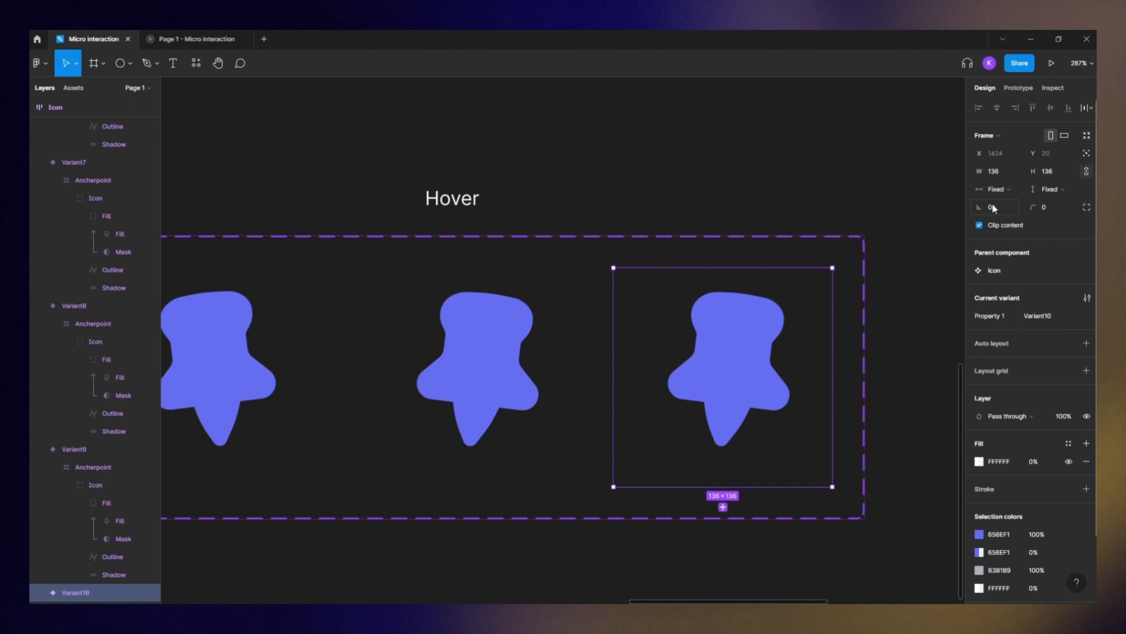
{"action": "scroll", "coordinate": [91, 536], "scroll_direction": "down", "scroll_amount": 3}
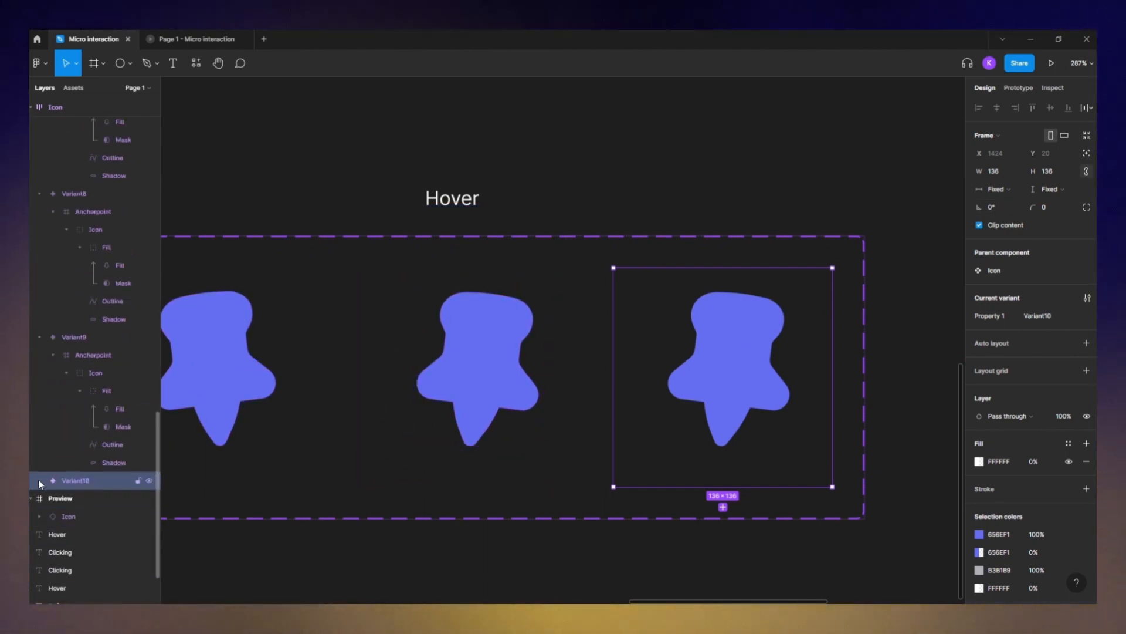
{"action": "left_click", "coordinate": [39, 481]}
{"action": "left_click", "coordinate": [94, 500]}
{"action": "left_click", "coordinate": [991, 189]}
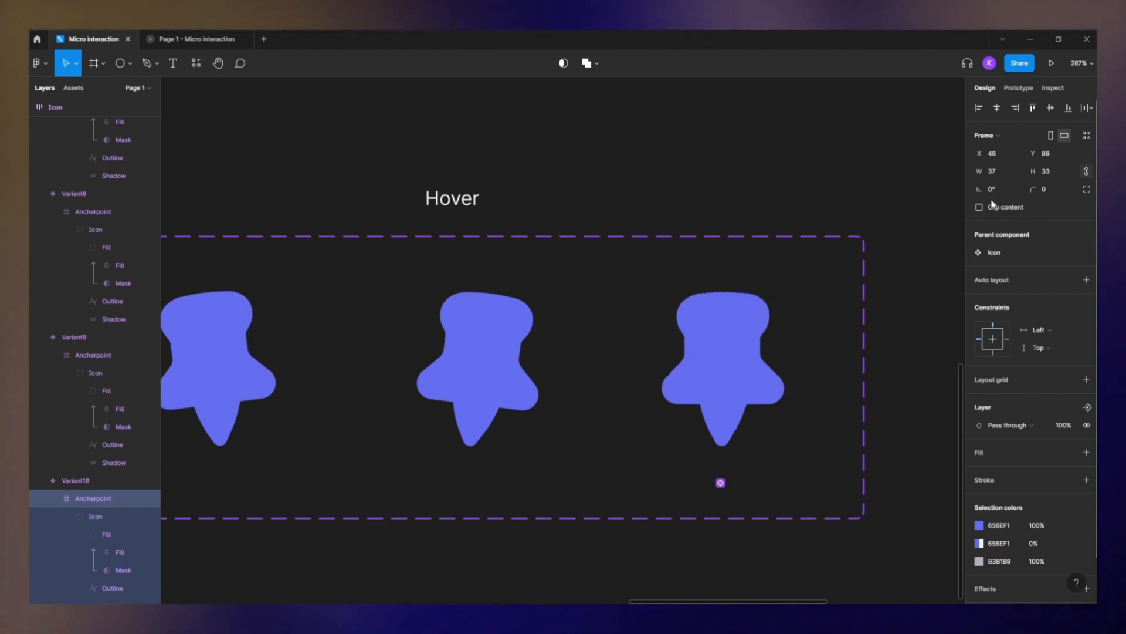
{"action": "left_click", "coordinate": [783, 188]}
{"action": "scroll", "coordinate": [798, 246], "scroll_direction": "down", "scroll_amount": 3}
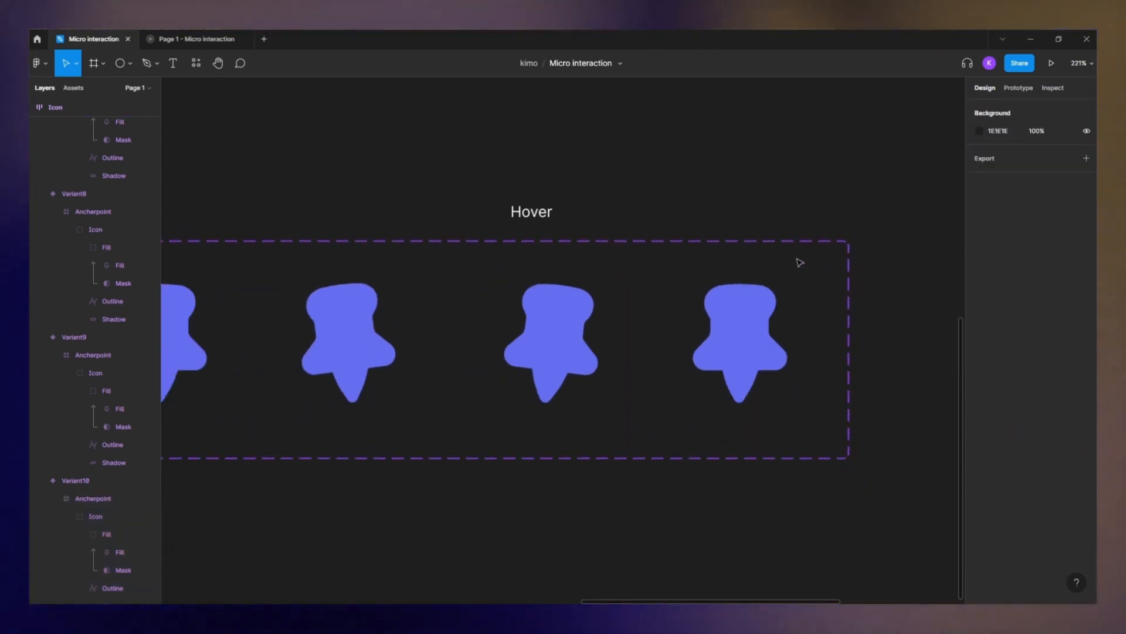
{"action": "scroll", "coordinate": [804, 305], "scroll_direction": "down", "scroll_amount": 3}
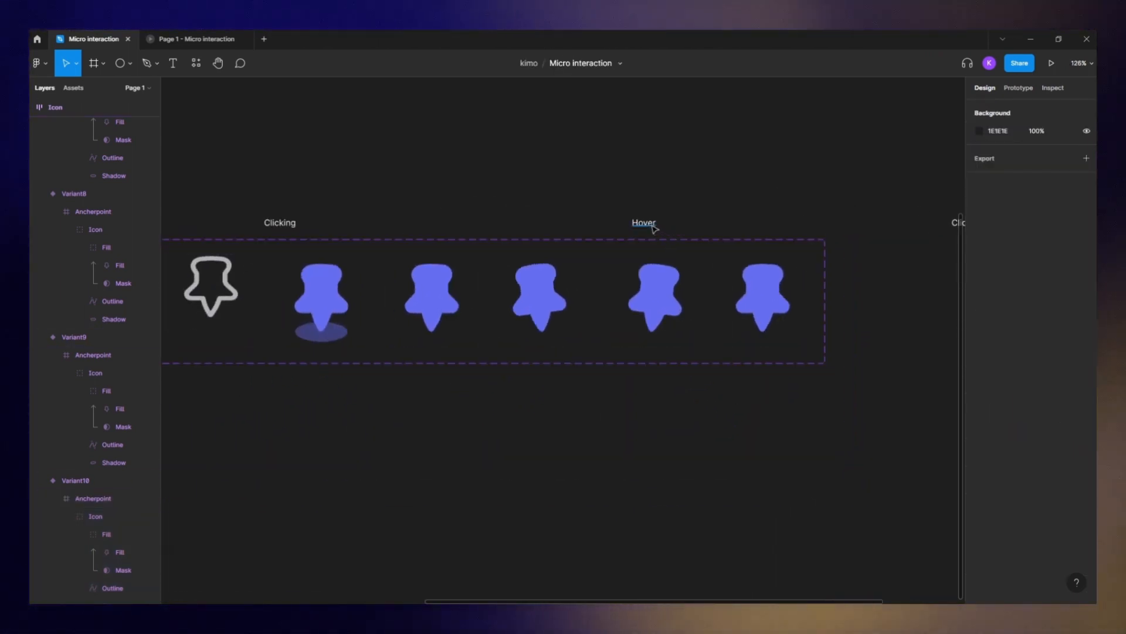
- Move the Hover label and the last variant left, then duplicate that variant
{"action": "left_click_drag", "start_coordinate": [655, 229], "coordinate": [586, 231]}
{"action": "left_click_drag", "start_coordinate": [763, 299], "coordinate": [586, 304]}
{"action": "left_click", "coordinate": [587, 304]}
{"action": "key", "text": "ctrl+d"}
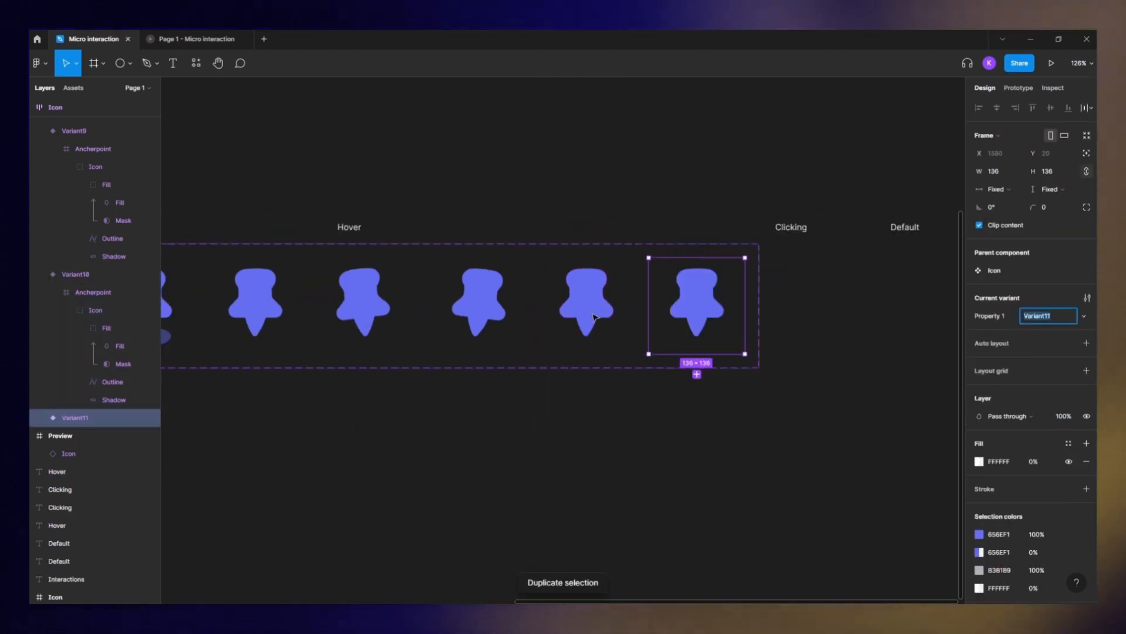
- Move the mask inside the new variant's fill down 30 px to empty the pin, leaving its outline
{"action": "left_click_drag", "start_coordinate": [744, 400], "coordinate": [719, 324]}
{"action": "scroll", "coordinate": [720, 322], "scroll_direction": "up", "scroll_amount": 3}
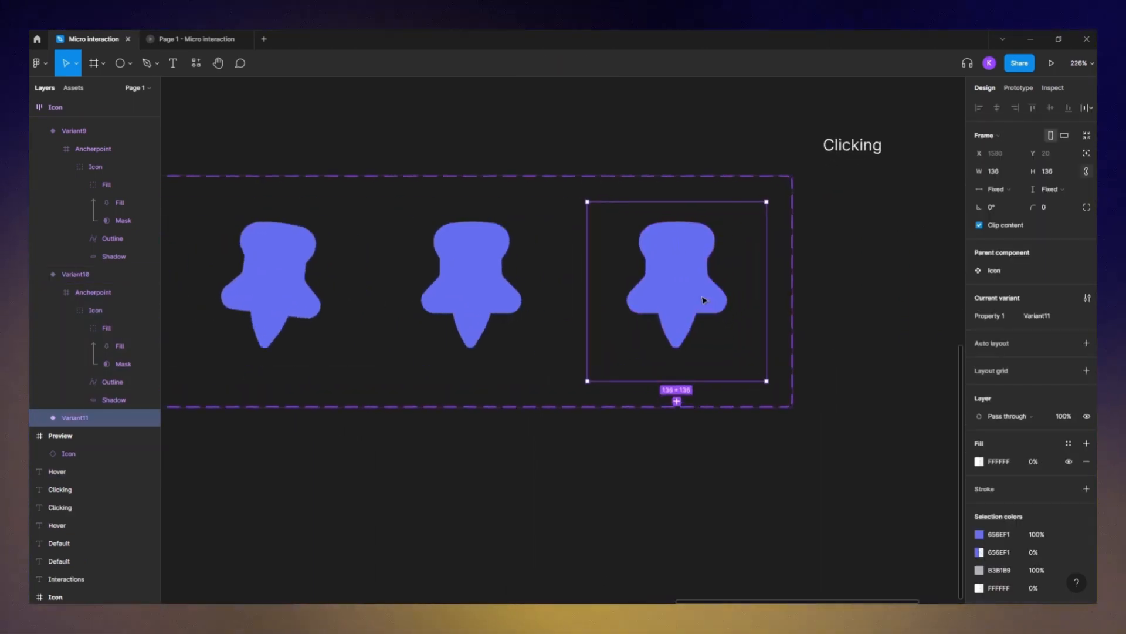
{"action": "double_click", "coordinate": [679, 251]}
{"action": "left_click", "coordinate": [131, 504]}
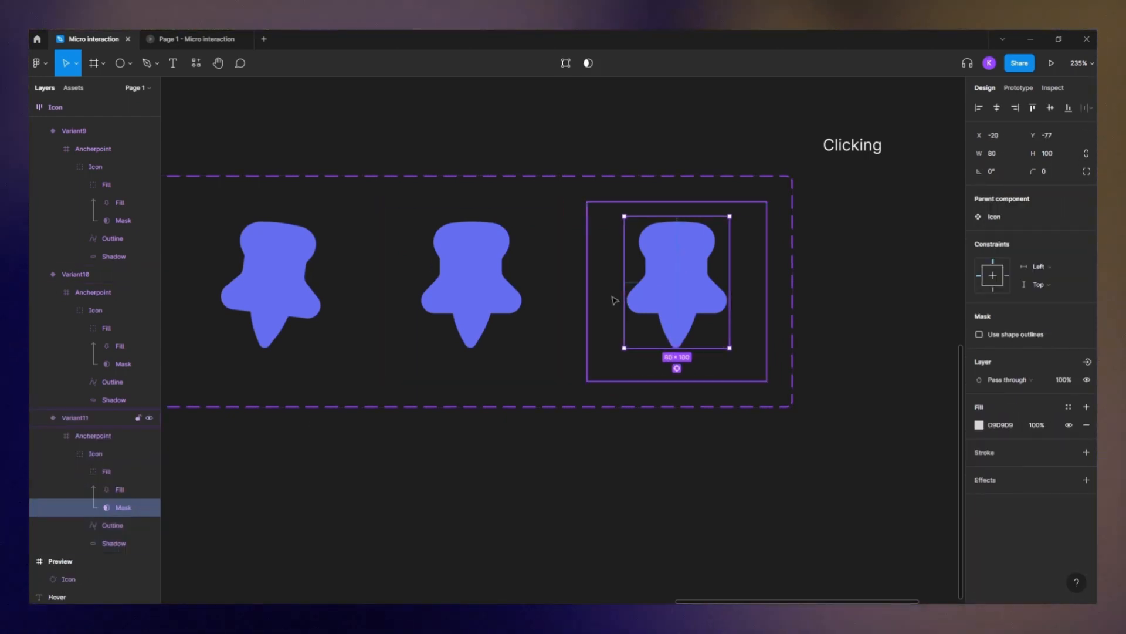
{"action": "key", "text": "shift+Down"}
{"action": "key", "text": "shift+Down"}
{"action": "key", "text": "shift+Down"}
{"action": "key", "text": "shift+Down"}
{"action": "key", "text": "shift+Down"}
{"action": "key", "text": "shift+Down"}
{"action": "key", "text": "shift+Return"}
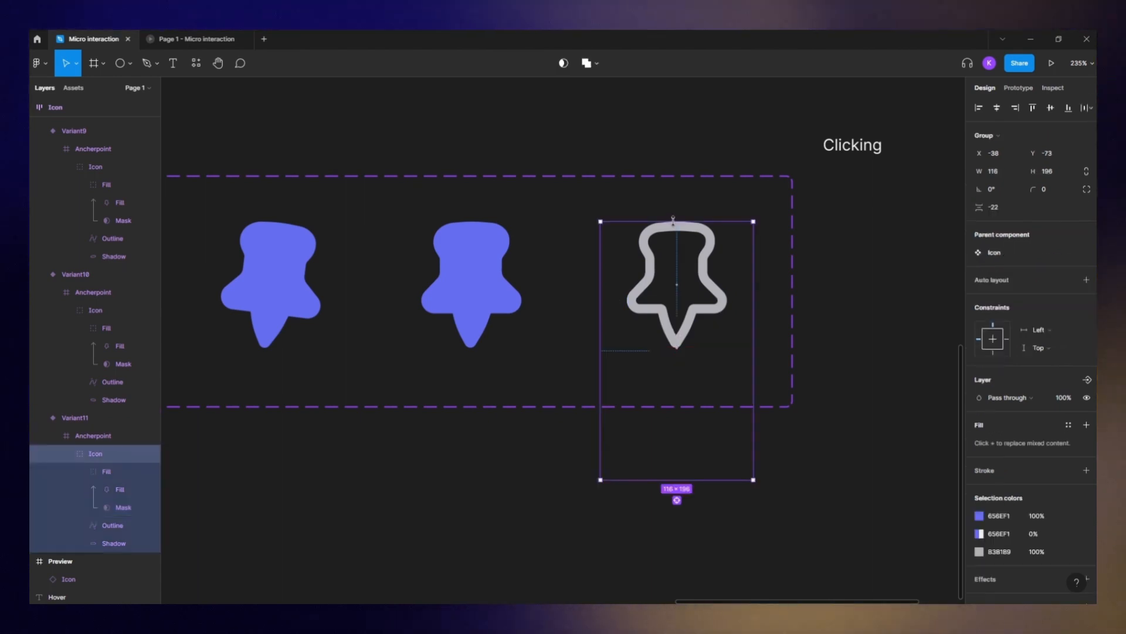
- Duplicate the outline-only variant and nudge the copy's outline slightly downward
{"action": "left_click", "coordinate": [673, 233]}
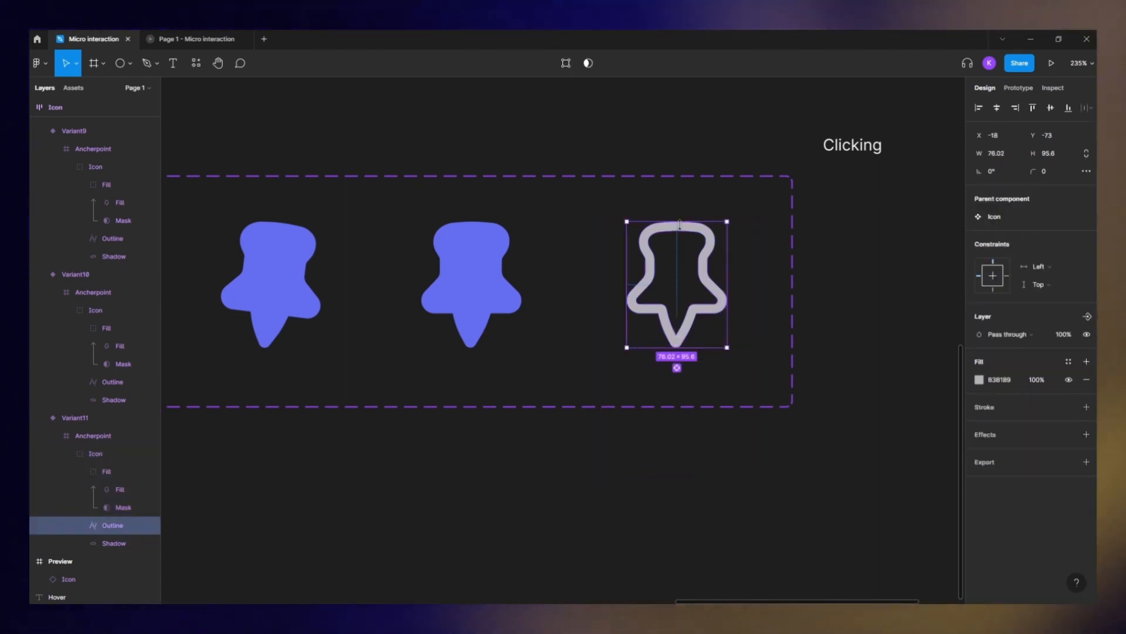
{"action": "left_click_drag", "start_coordinate": [857, 301], "coordinate": [792, 301]}
{"action": "left_click", "coordinate": [792, 301]}
{"action": "left_click", "coordinate": [640, 290]}
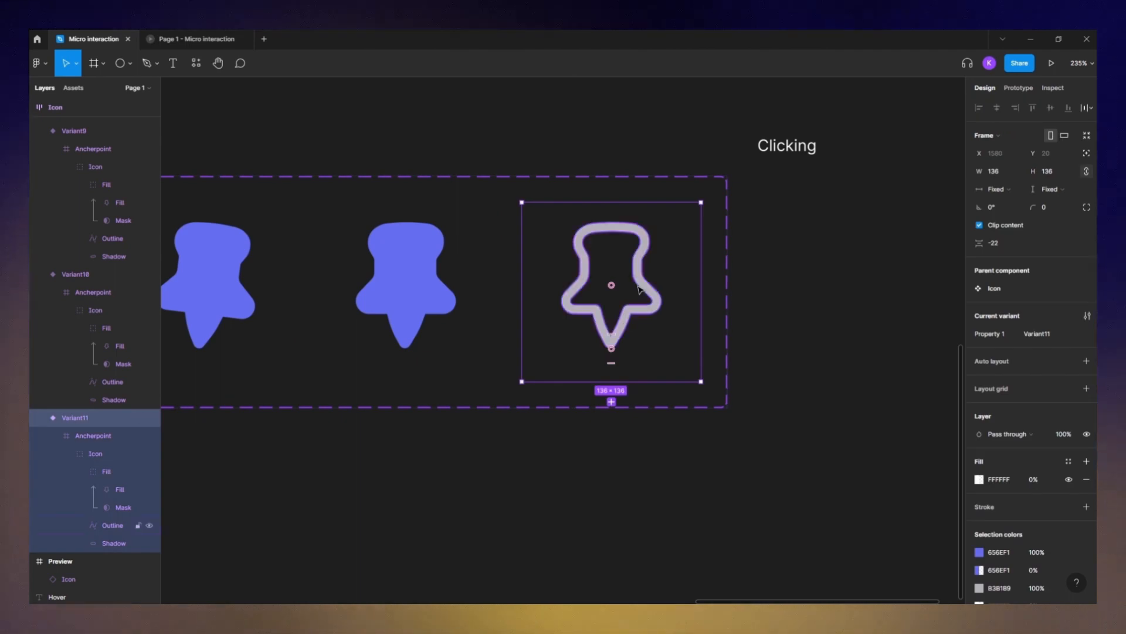
{"action": "key", "text": "ctrl+d"}
{"action": "double_click", "coordinate": [621, 226]}
{"action": "double_click", "coordinate": [620, 224]}
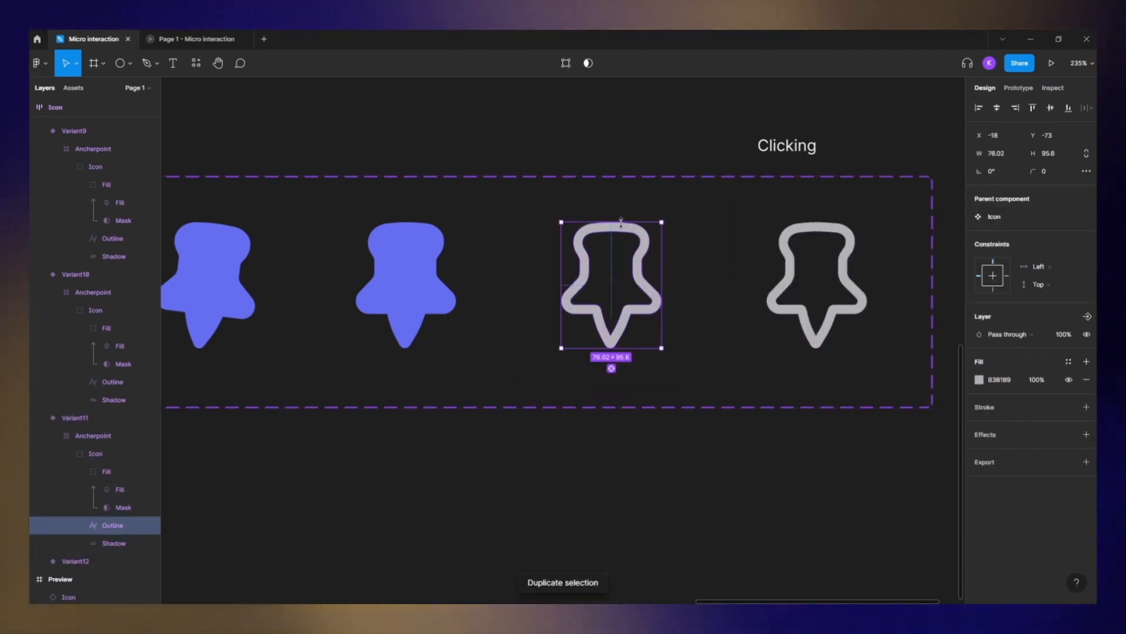
{"action": "left_click_drag", "start_coordinate": [622, 222], "coordinate": [622, 228]}
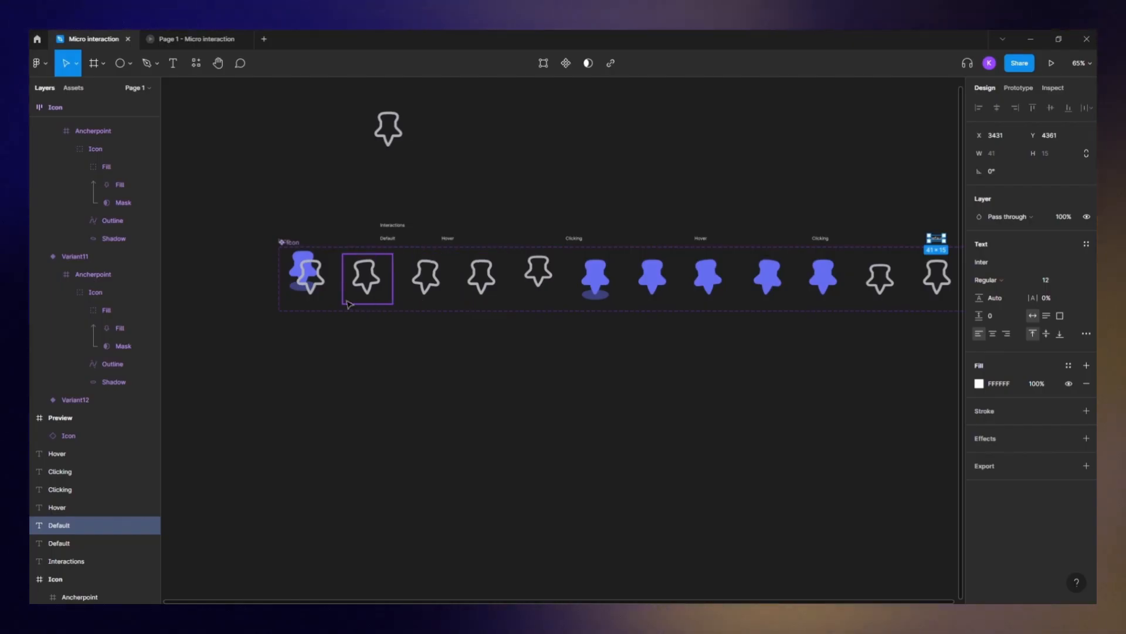
- Connect the Default variant to Variant2 with a While hovering interaction
{"action": "scroll", "coordinate": [325, 286], "scroll_direction": "down", "scroll_amount": 1}
{"action": "scroll", "coordinate": [311, 271], "scroll_direction": "up", "scroll_amount": 8}
{"action": "left_click_drag", "start_coordinate": [322, 262], "coordinate": [154, 267]}
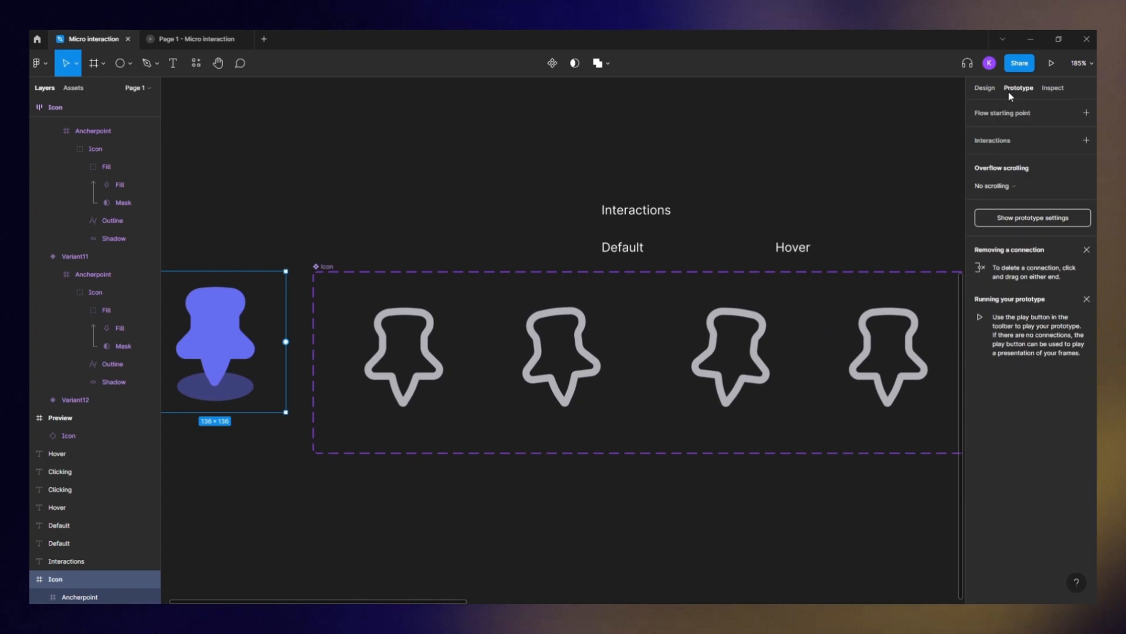
{"action": "left_click", "coordinate": [397, 338]}
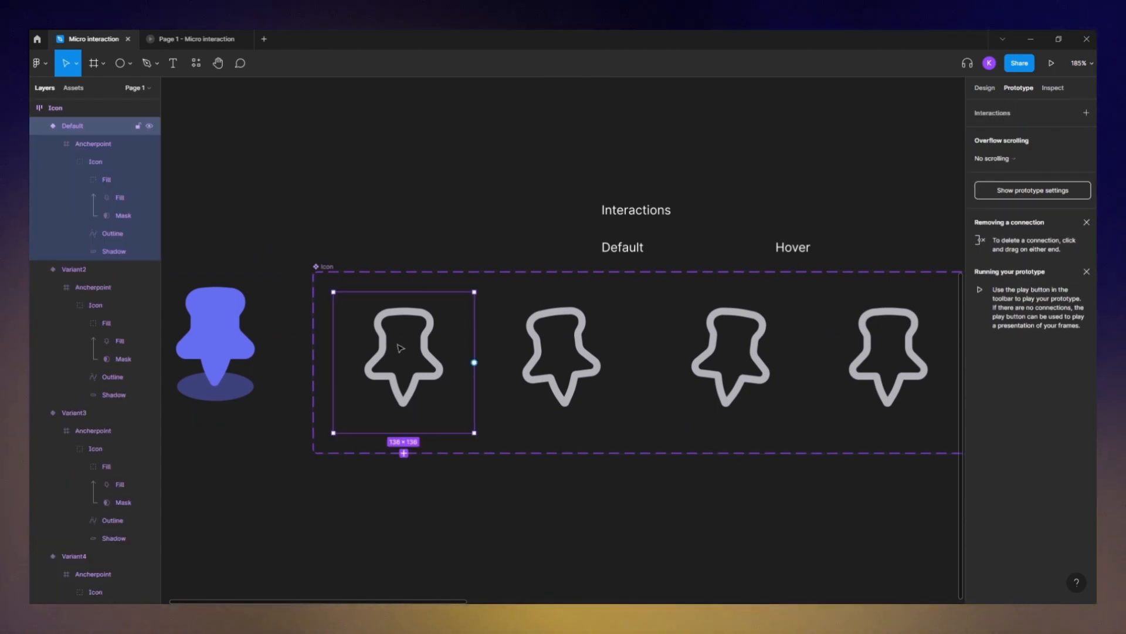
{"action": "scroll", "coordinate": [410, 376], "scroll_direction": "up", "scroll_amount": 3}
{"action": "left_click_drag", "start_coordinate": [513, 354], "coordinate": [554, 357]}
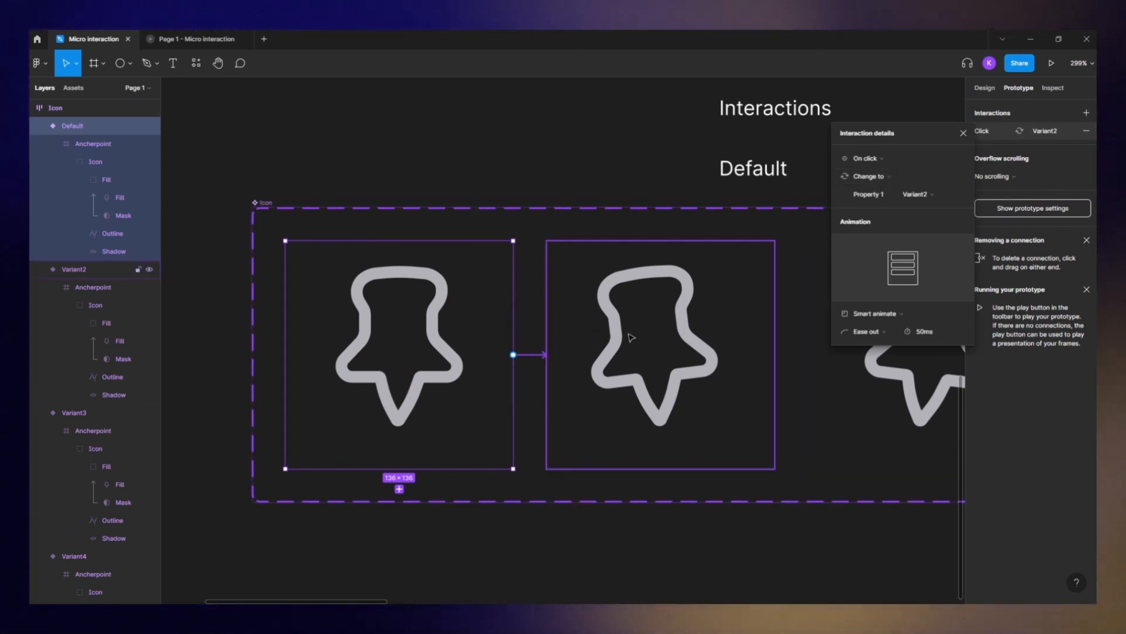
{"action": "left_click", "coordinate": [881, 160]}
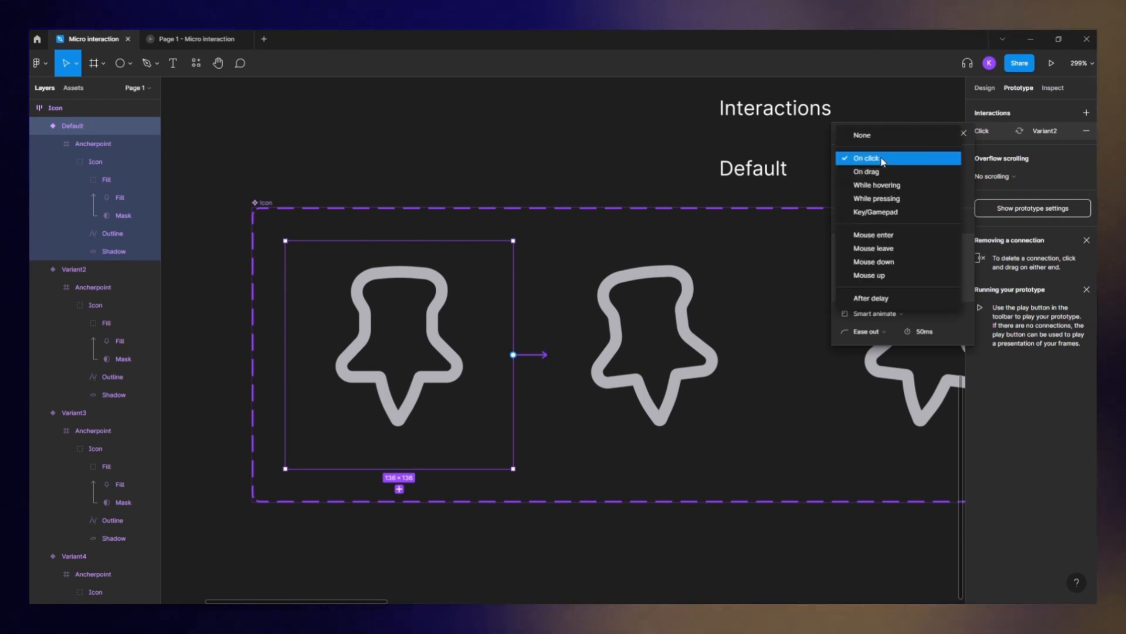
{"action": "left_click", "coordinate": [898, 186]}
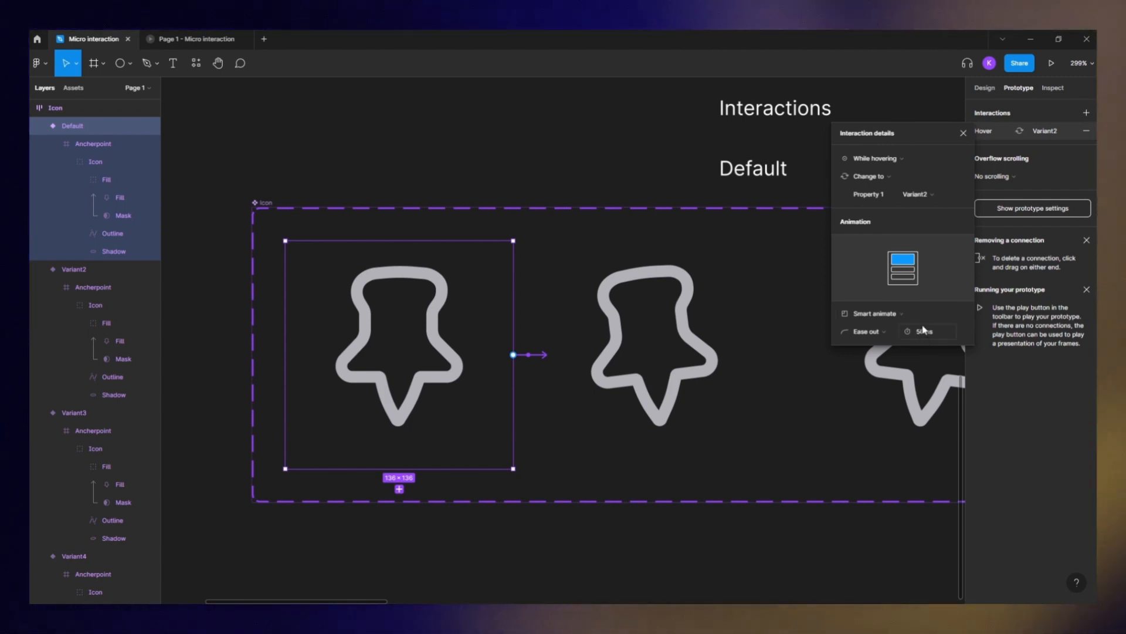
- Connect Variant2 to Variant3 with an After delay trigger of 1 ms and a 150 ms animation
{"action": "left_click", "coordinate": [704, 357]}
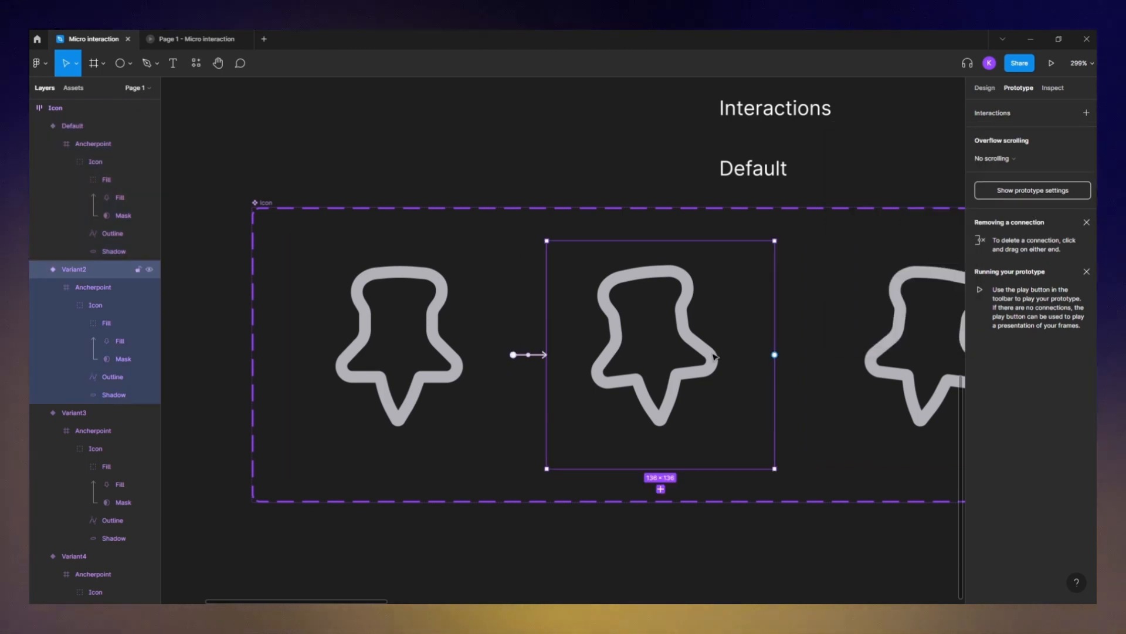
{"action": "scroll", "coordinate": [645, 355], "scroll_direction": "right", "scroll_amount": 5}
{"action": "left_click_drag", "start_coordinate": [569, 352], "coordinate": [626, 367]}
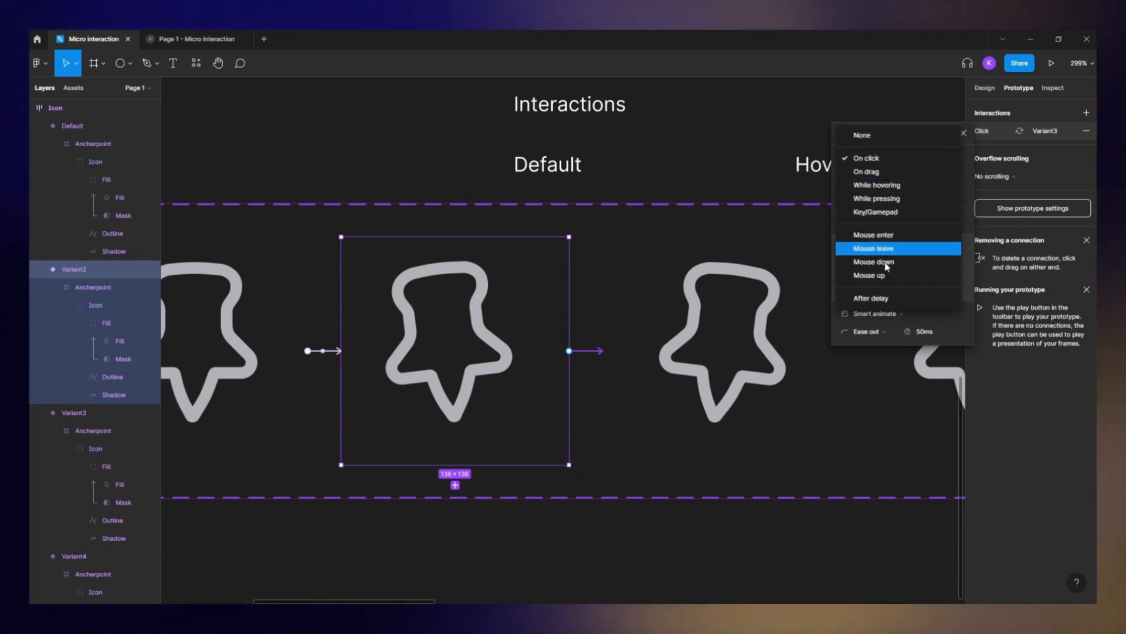
{"action": "left_click", "coordinate": [884, 299]}
{"action": "left_click", "coordinate": [920, 159]}
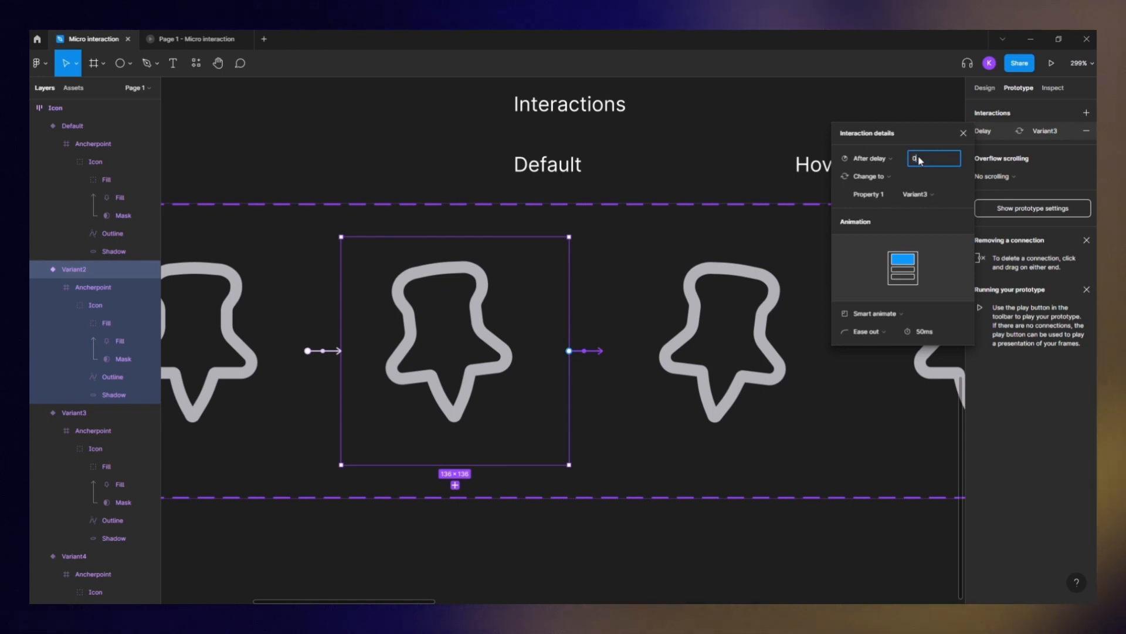
{"action": "key", "text": "Return"}
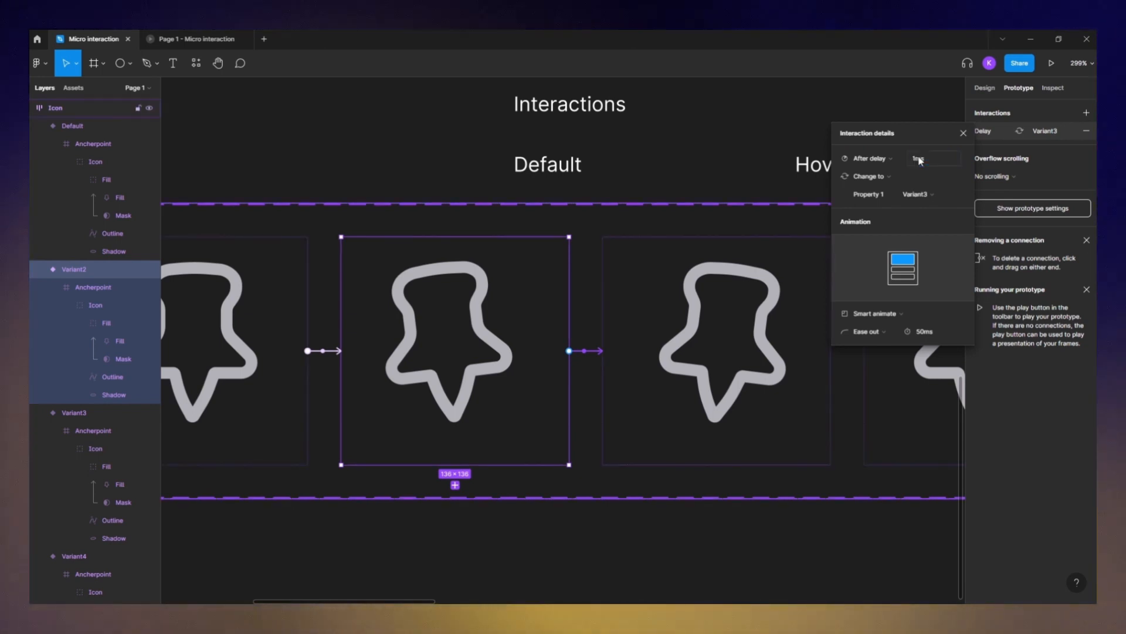
{"action": "left_click", "coordinate": [920, 332]}
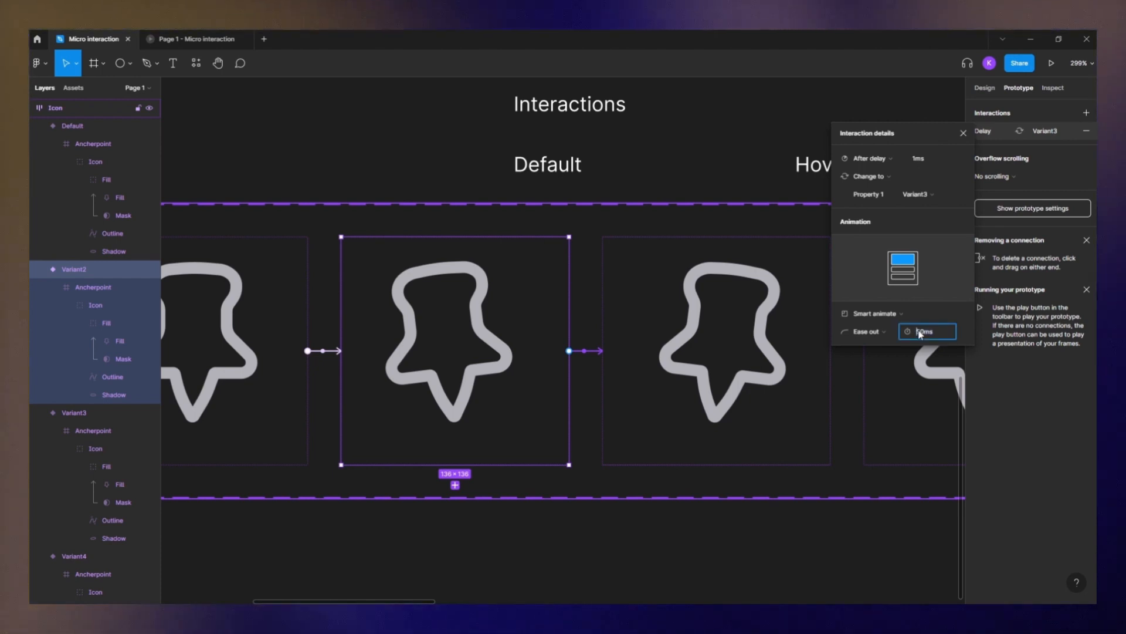
{"action": "type", "text": "1"}
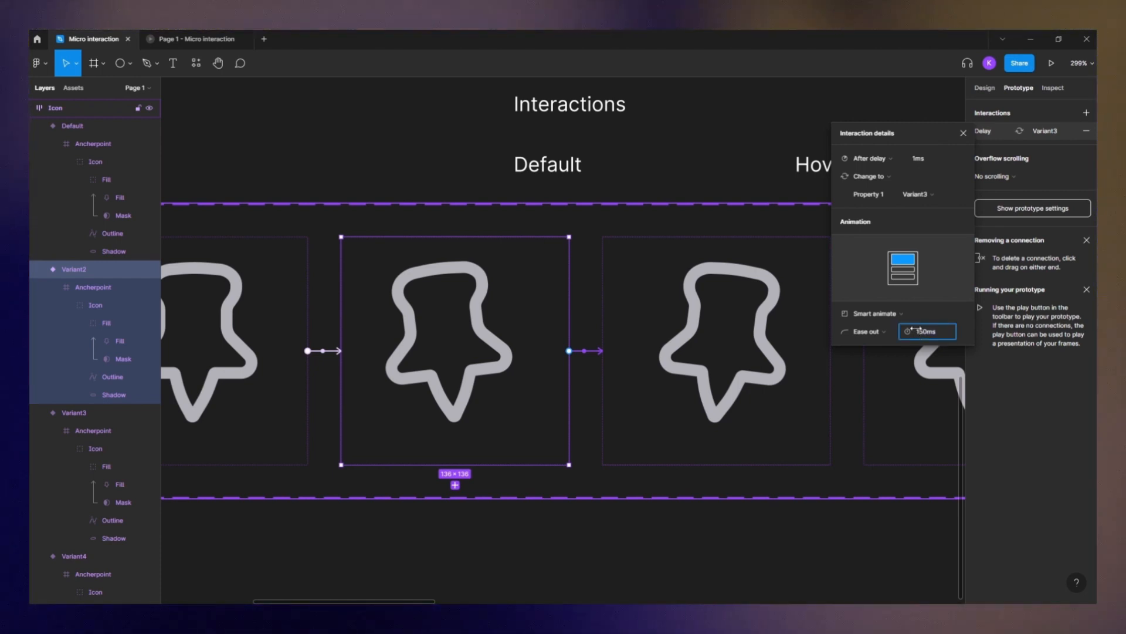
{"action": "left_click", "coordinate": [911, 398]}
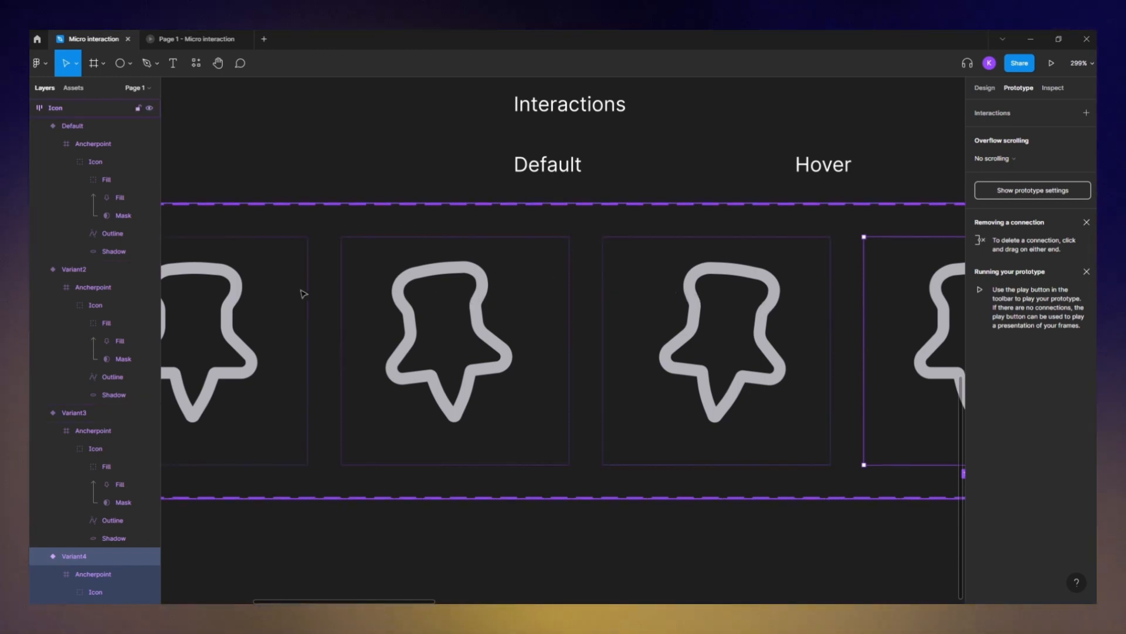
- Connect Variant3 to Variant4 with an After delay trigger of 1 ms and a 50 ms animation
{"action": "left_click", "coordinate": [302, 293]}
{"action": "left_click_drag", "start_coordinate": [530, 326], "coordinate": [340, 326]}
{"action": "left_click_drag", "start_coordinate": [655, 348], "coordinate": [692, 352]}
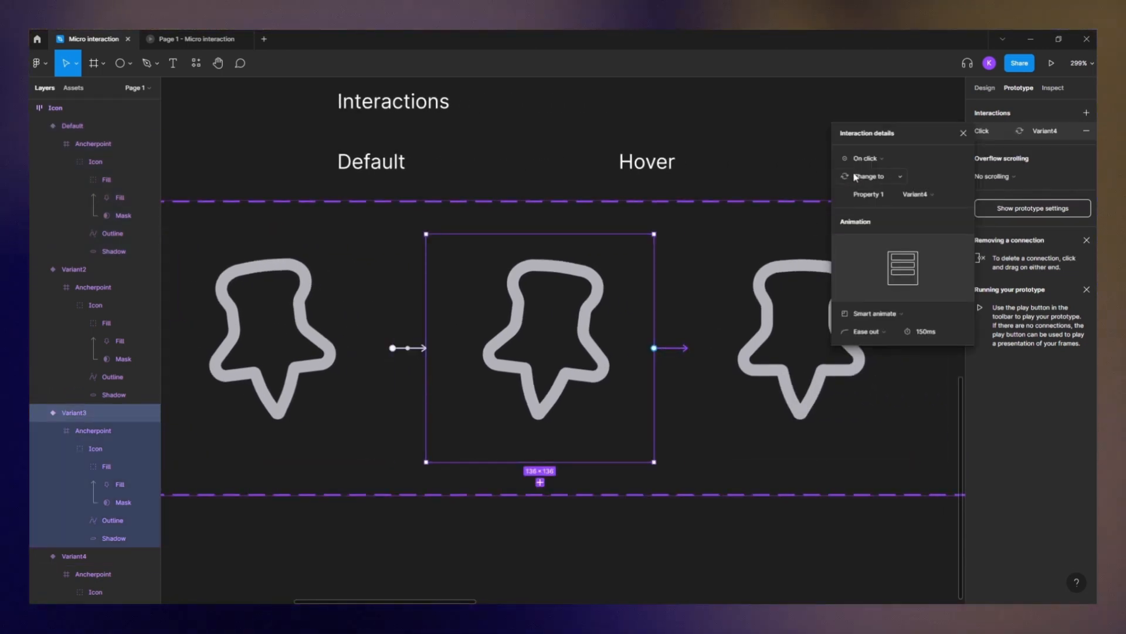
{"action": "left_click", "coordinate": [865, 158]}
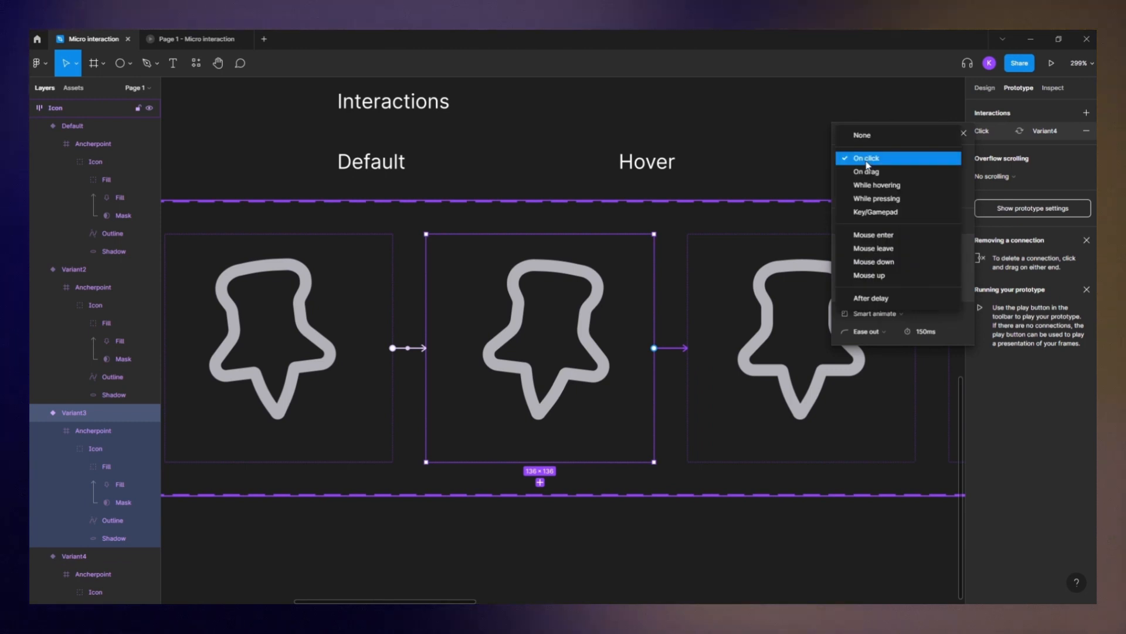
{"action": "left_click", "coordinate": [891, 299]}
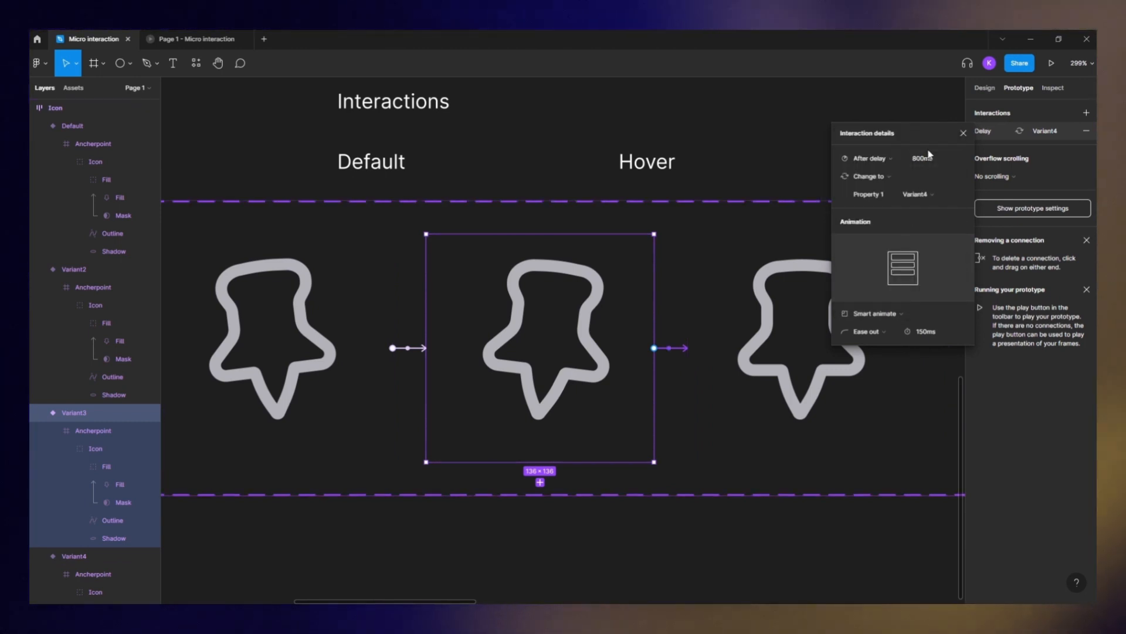
{"action": "type", "text": "1"}
{"action": "left_click", "coordinate": [926, 331]}
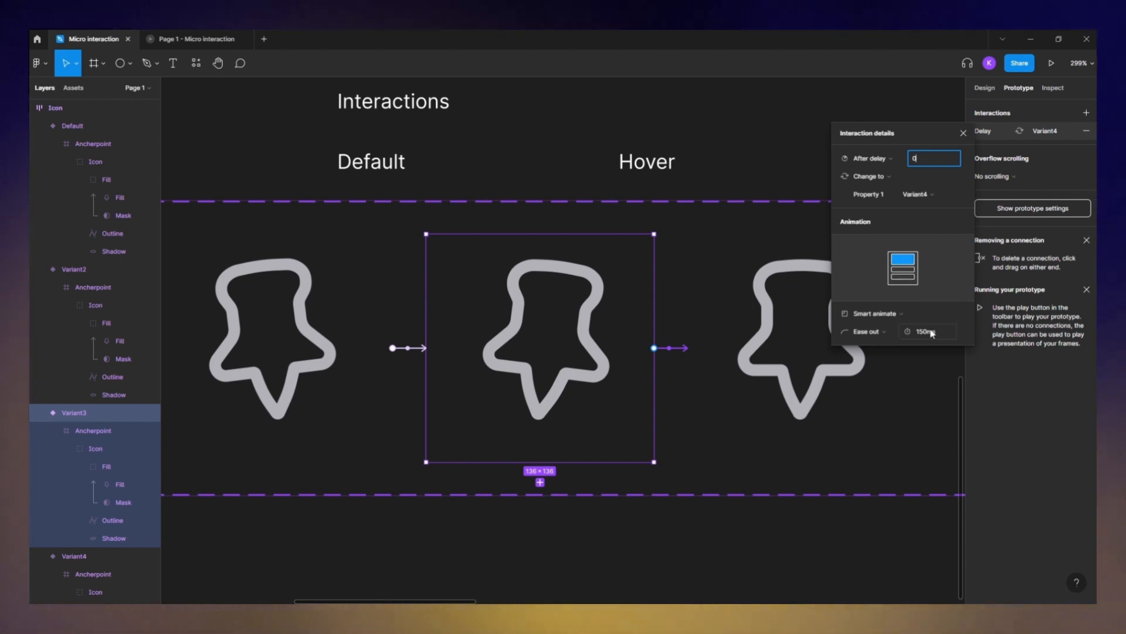
{"action": "type", "text": "50"}
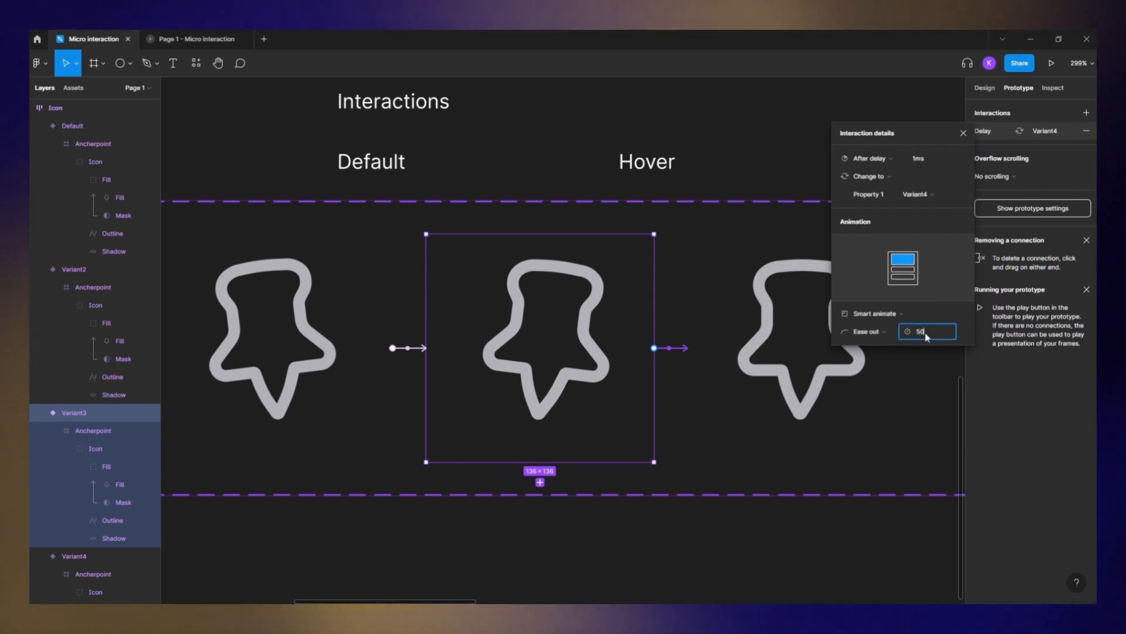
{"action": "key", "text": "Return"}
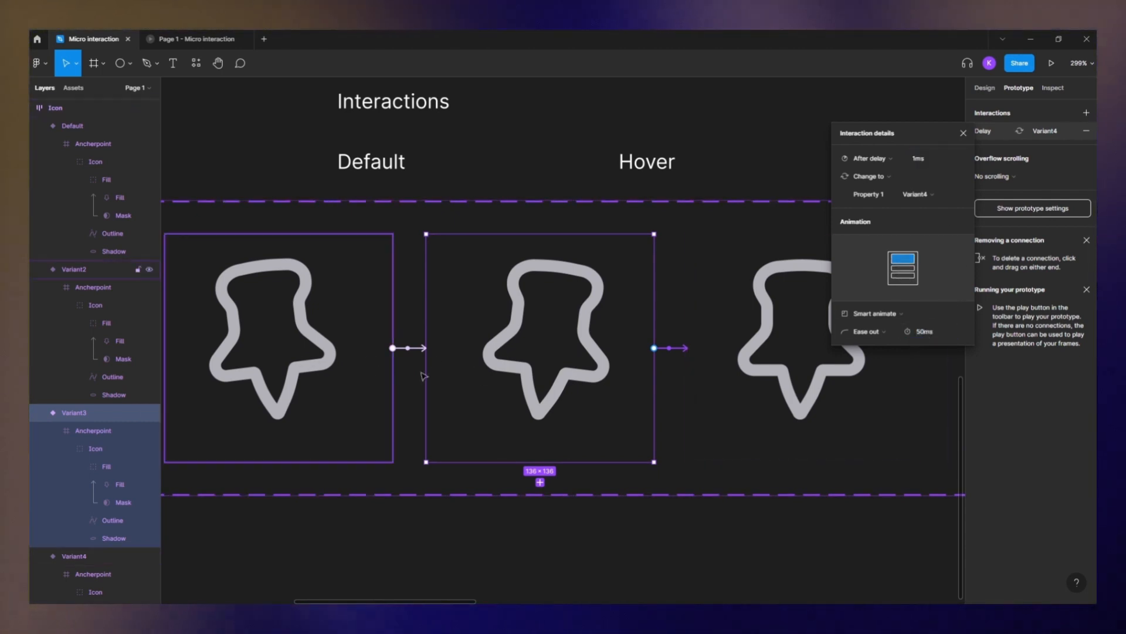
- Place an instance of the pin component inside the Preview frame
{"action": "scroll", "coordinate": [423, 376], "scroll_direction": "down", "scroll_amount": 5}
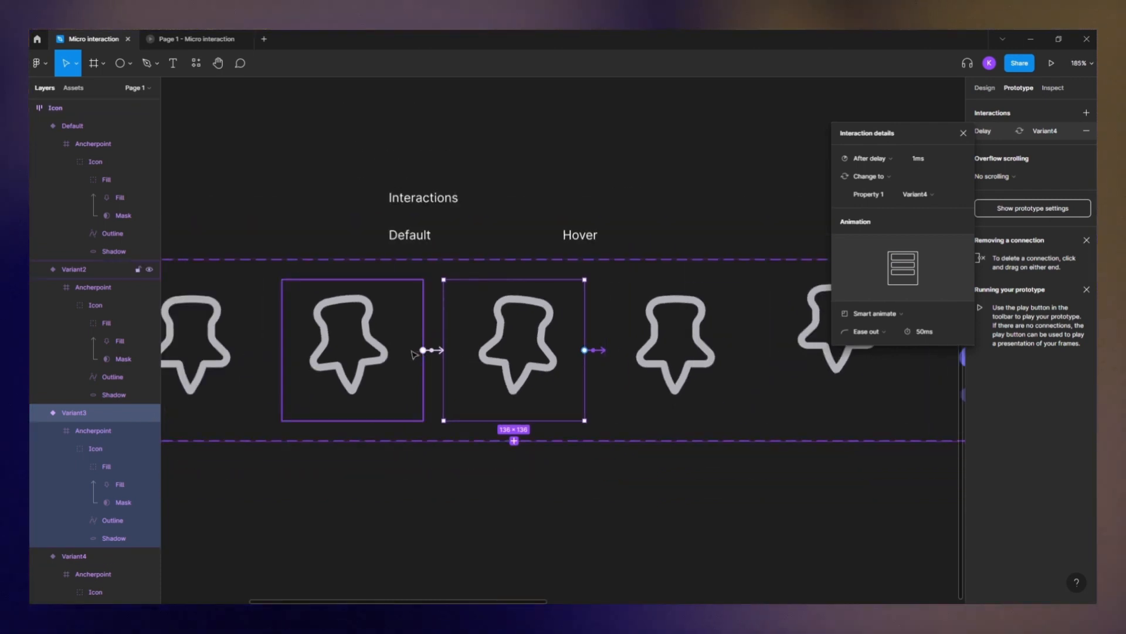
{"action": "left_click", "coordinate": [230, 348]}
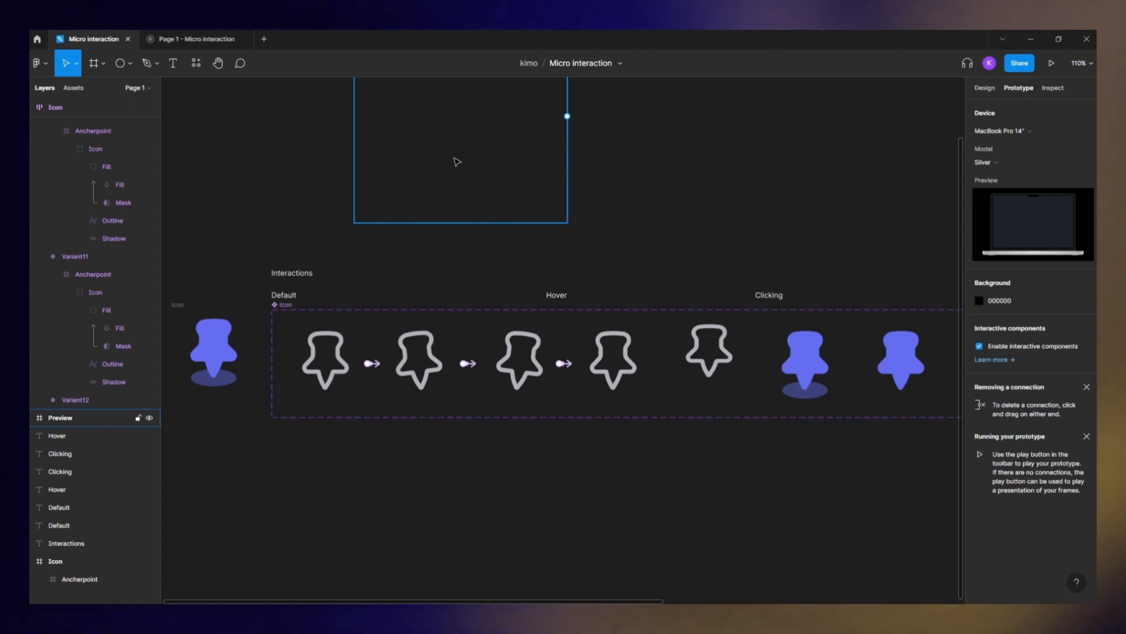
{"action": "left_click_drag", "start_coordinate": [462, 140], "coordinate": [488, 324]}
{"action": "left_click_drag", "start_coordinate": [390, 190], "coordinate": [306, 193]}
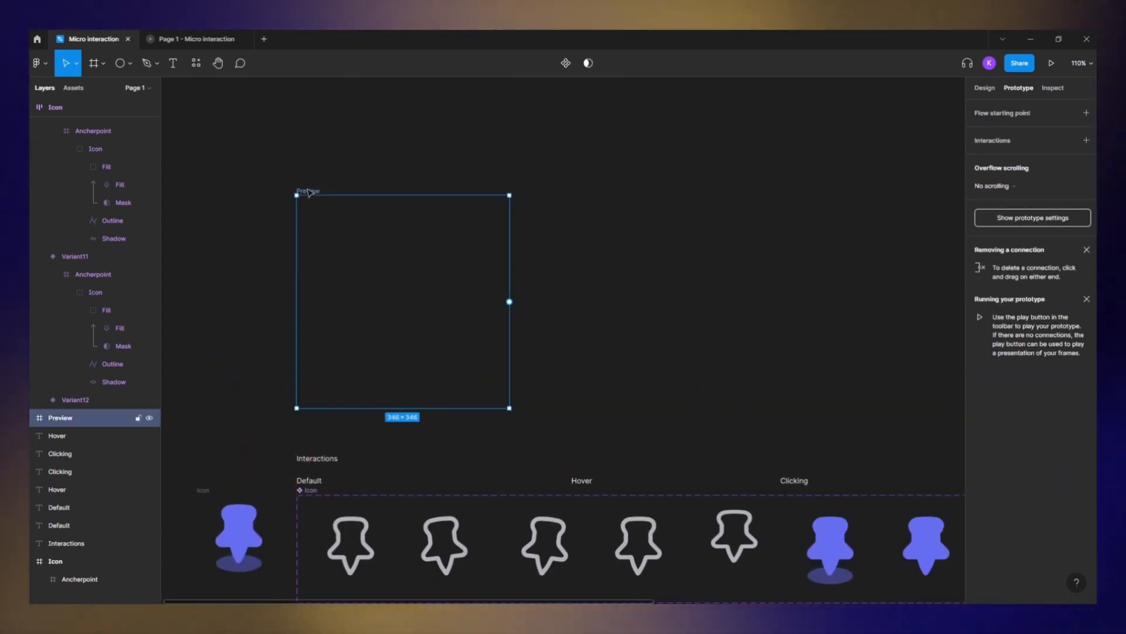
{"action": "left_click", "coordinate": [71, 88]}
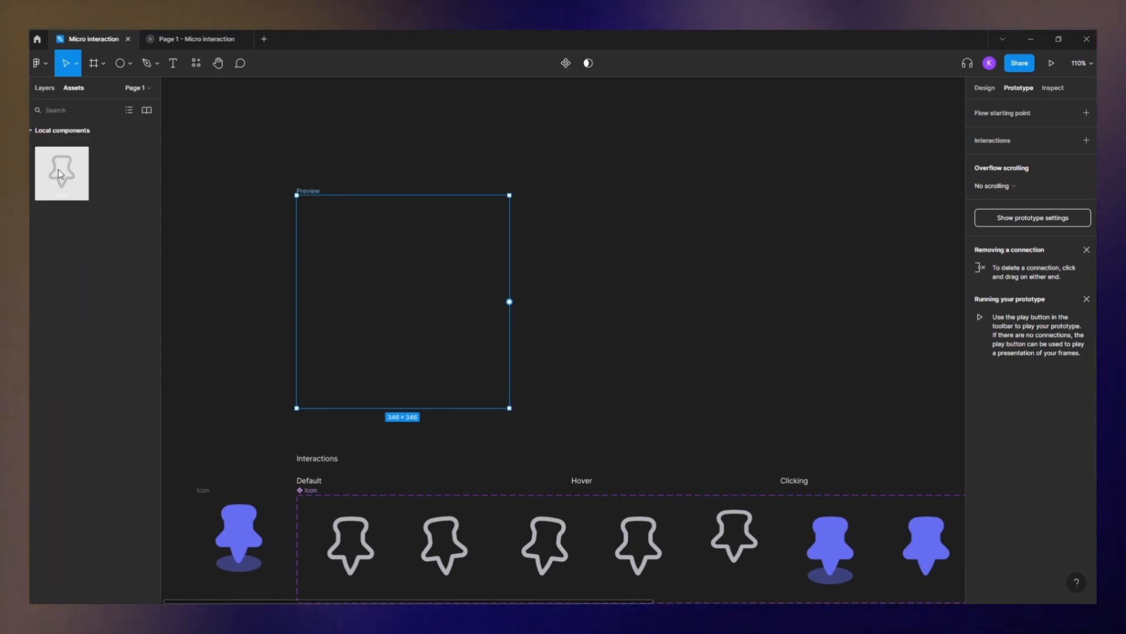
{"action": "left_click_drag", "start_coordinate": [55, 170], "coordinate": [105, 240]}
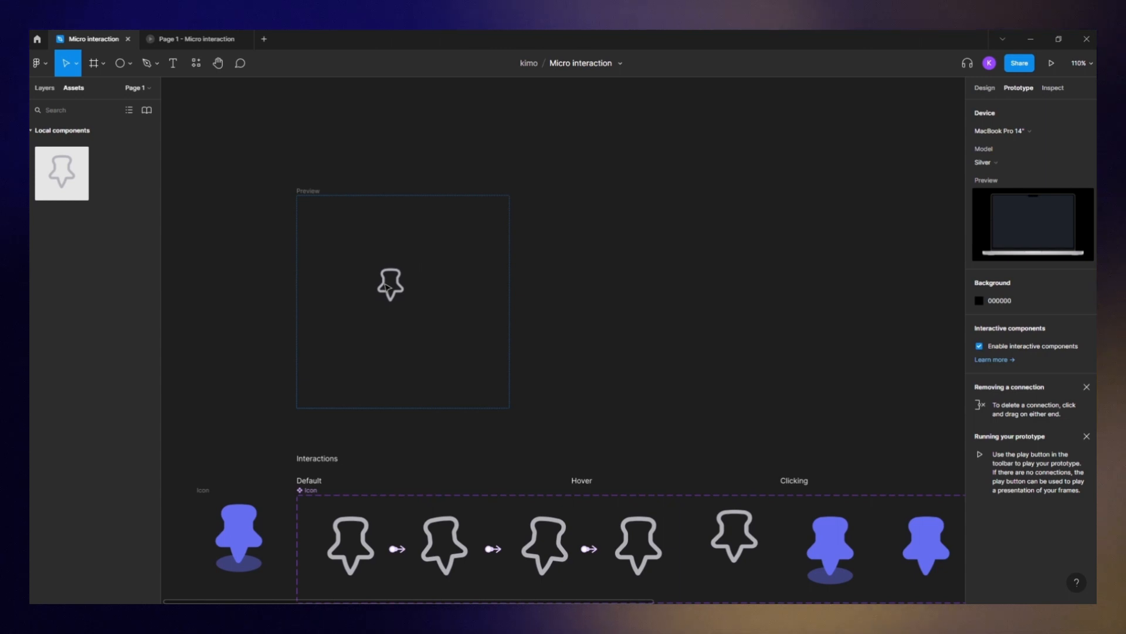
{"action": "left_click_drag", "start_coordinate": [386, 286], "coordinate": [387, 288]}
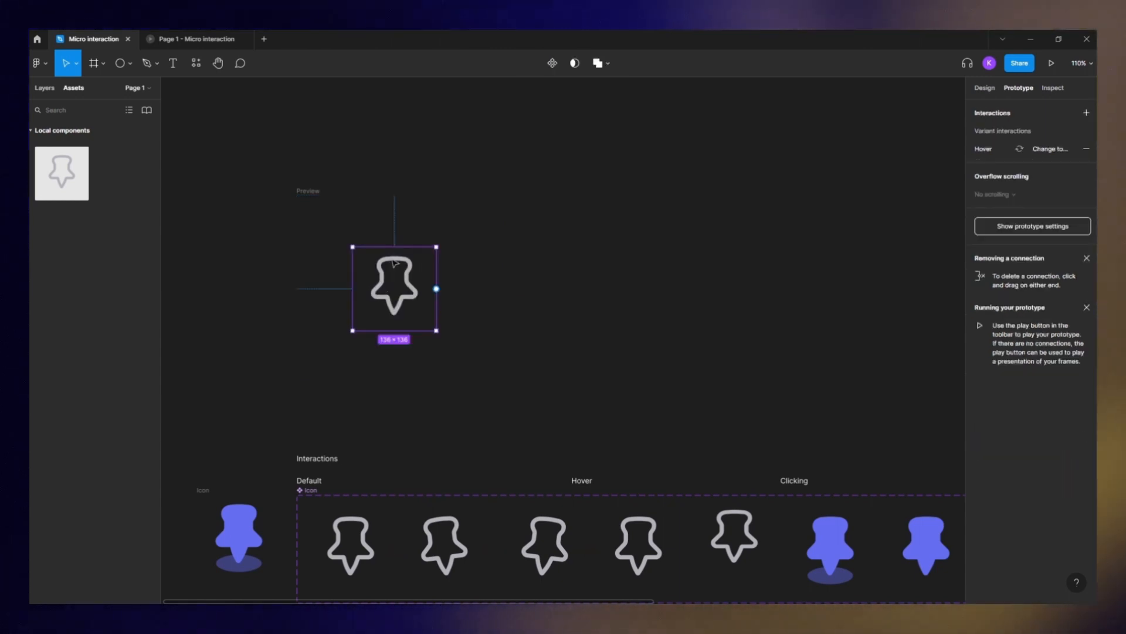
- Play the prototype to preview the pin interaction, then return to the editor
{"action": "key", "text": "ctrl+alt+Return"}
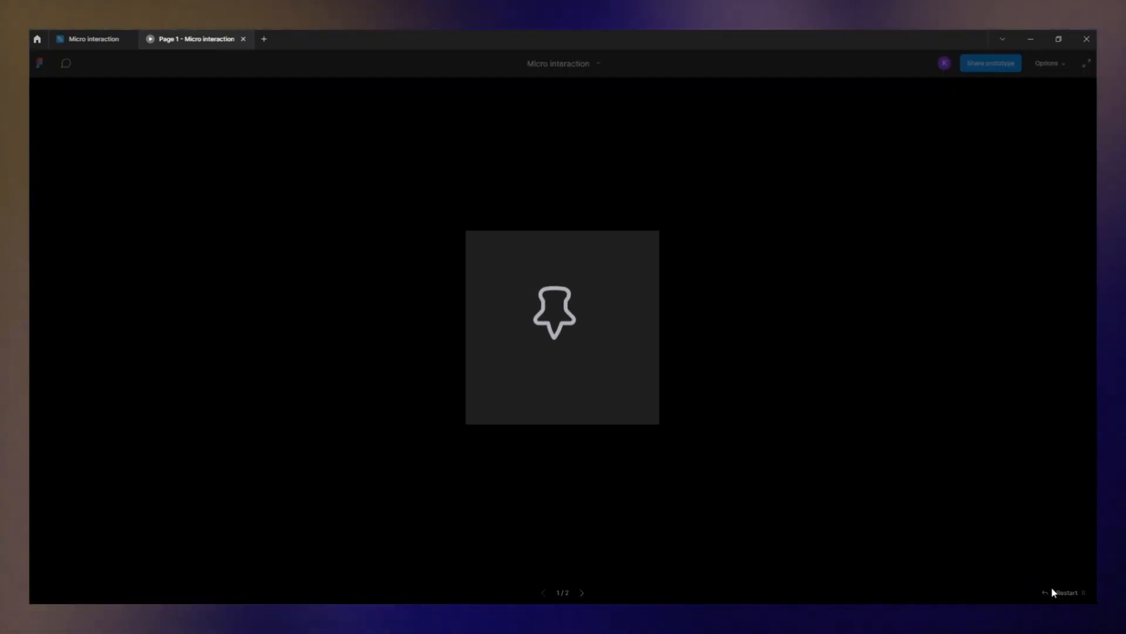
{"action": "left_click", "coordinate": [100, 39]}
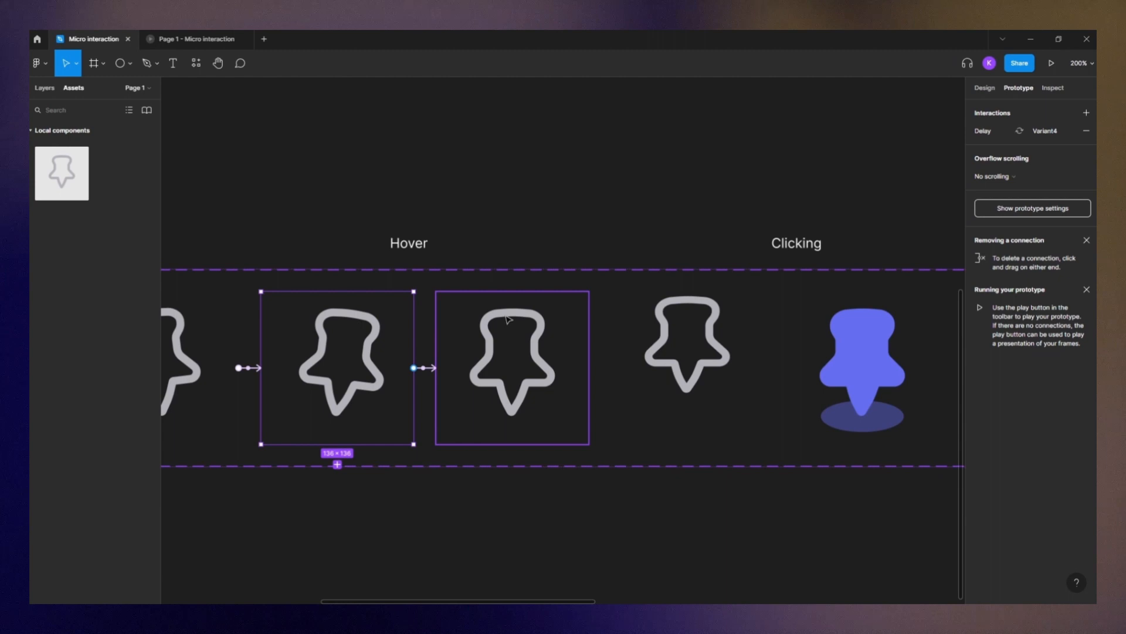
{"action": "scroll", "coordinate": [397, 278], "scroll_direction": "down", "scroll_amount": 5}
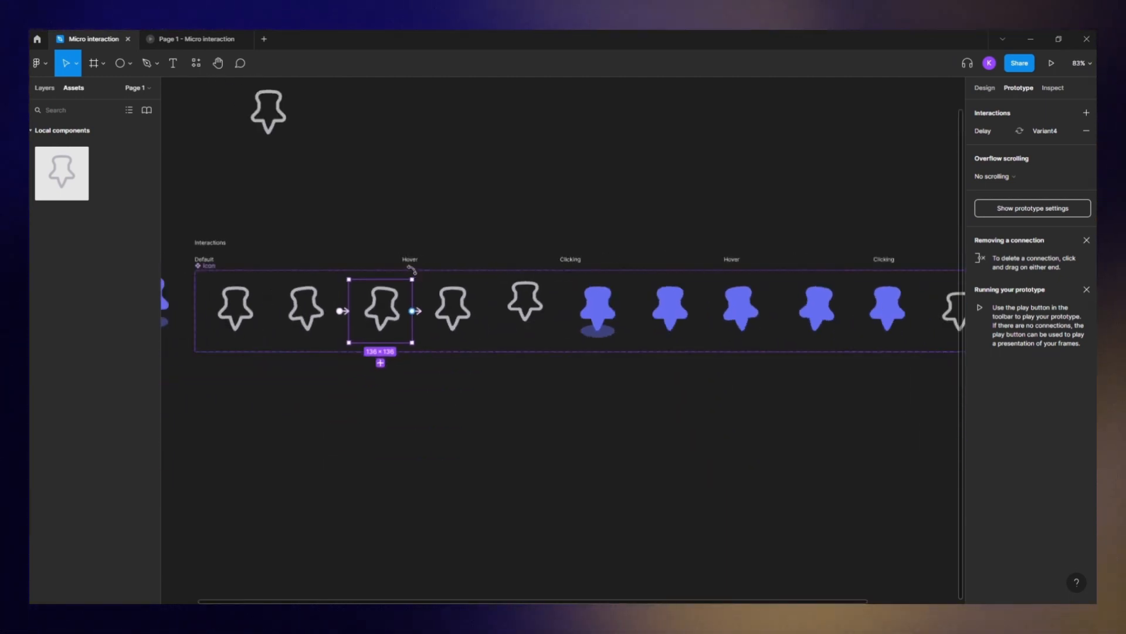
- Connect Variant4 to Variant5 with an On click trigger
{"action": "scroll", "coordinate": [320, 294], "scroll_direction": "up", "scroll_amount": 3}
{"action": "left_click", "coordinate": [554, 289]}
{"action": "scroll", "coordinate": [585, 321], "scroll_direction": "up", "scroll_amount": 4}
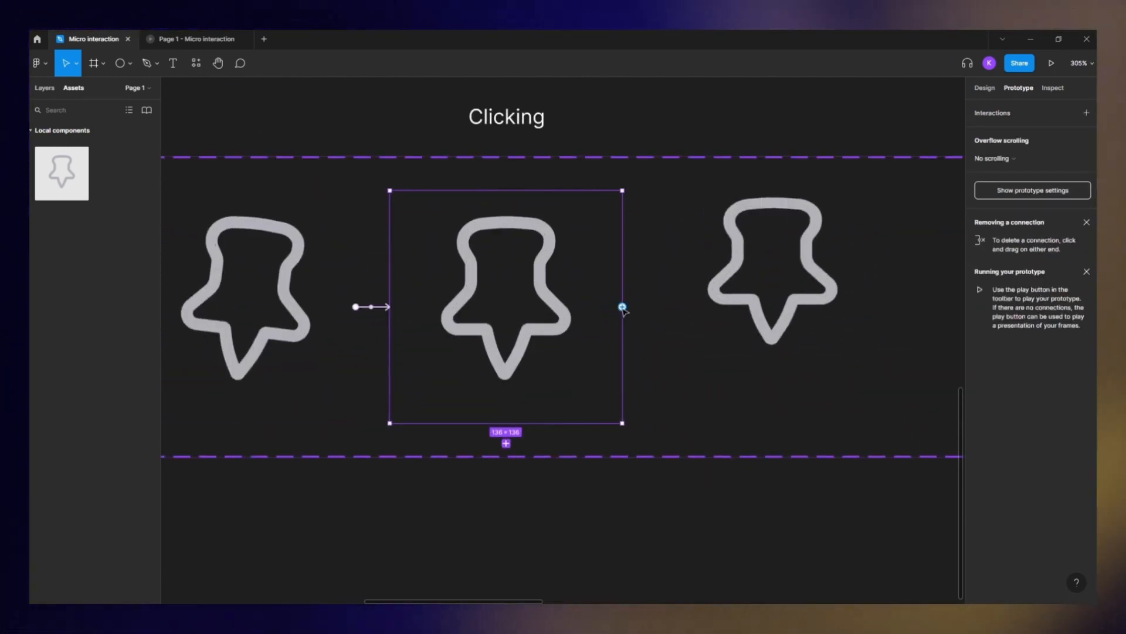
{"action": "left_click_drag", "start_coordinate": [623, 307], "coordinate": [661, 312]}
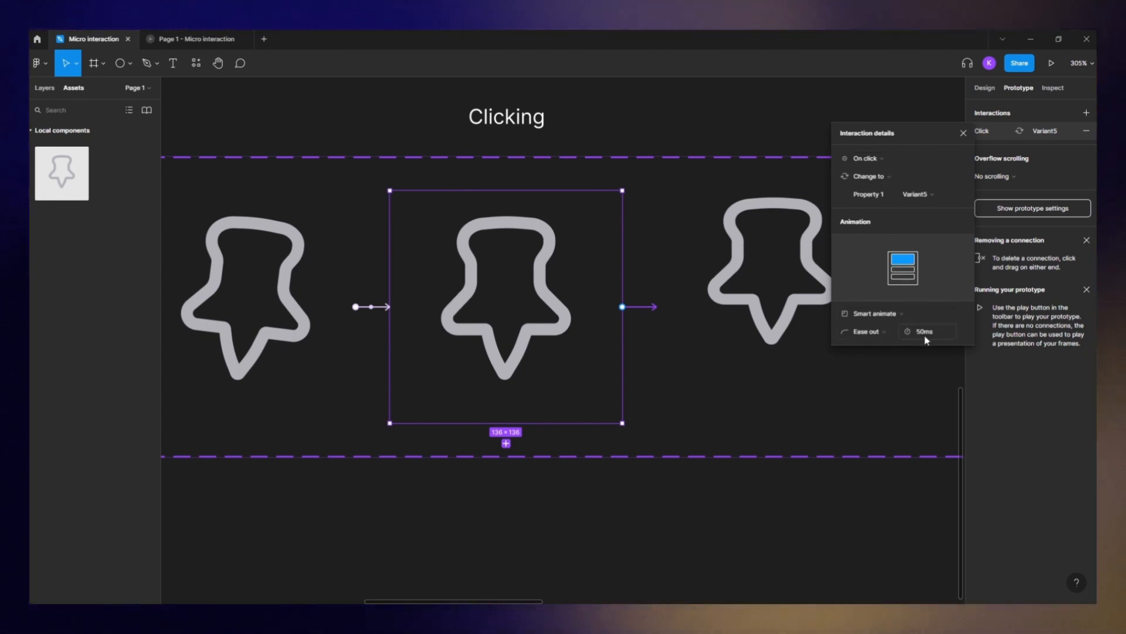
{"action": "left_click", "coordinate": [803, 318]}
{"action": "left_click_drag", "start_coordinate": [807, 334], "coordinate": [580, 331]}
- Connect Variant5 to Variant6 with an After delay trigger of 1 ms and a 150 ms animation
{"action": "left_click_drag", "start_coordinate": [662, 303], "coordinate": [706, 320]}
{"action": "left_click", "coordinate": [867, 158]}
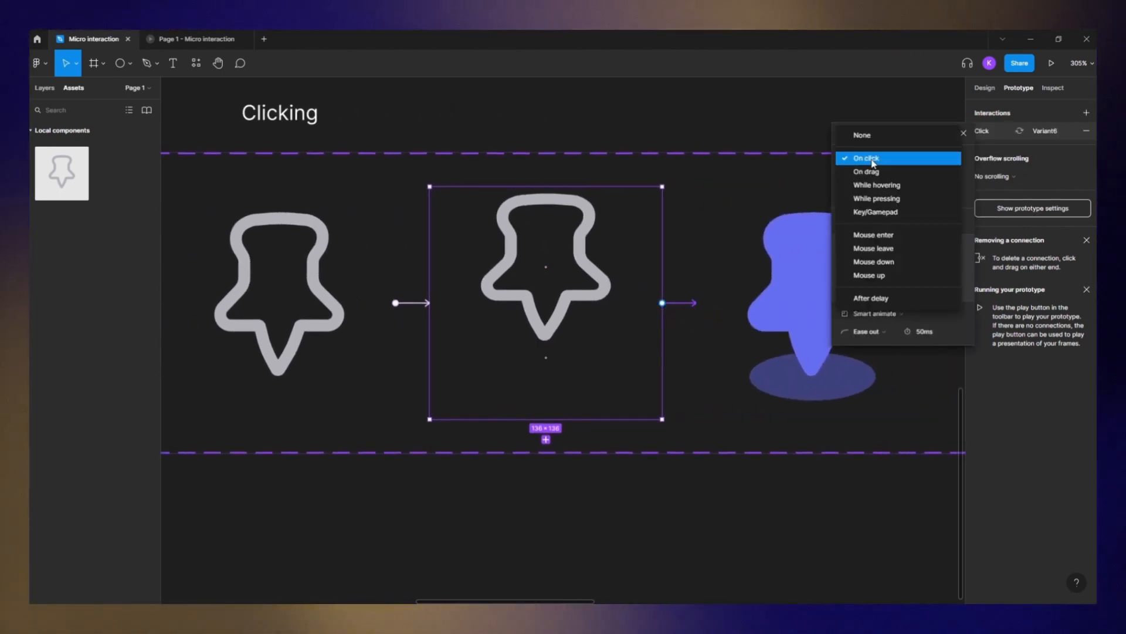
{"action": "left_click", "coordinate": [880, 298]}
{"action": "left_click", "coordinate": [923, 158]}
{"action": "type", "text": "0"}
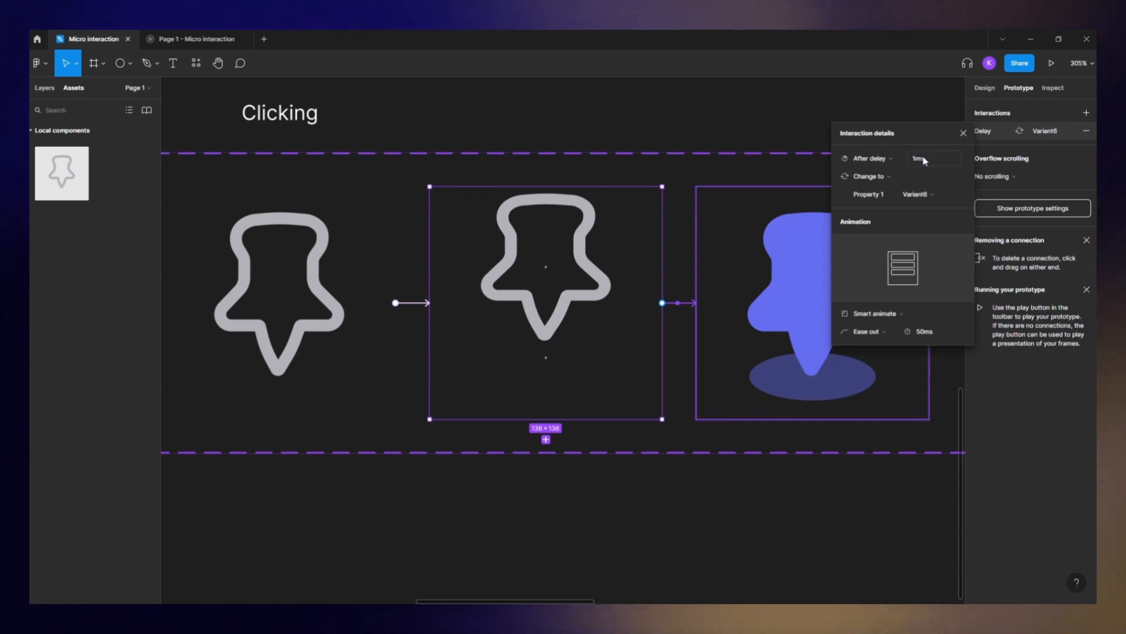
{"action": "left_click", "coordinate": [922, 334]}
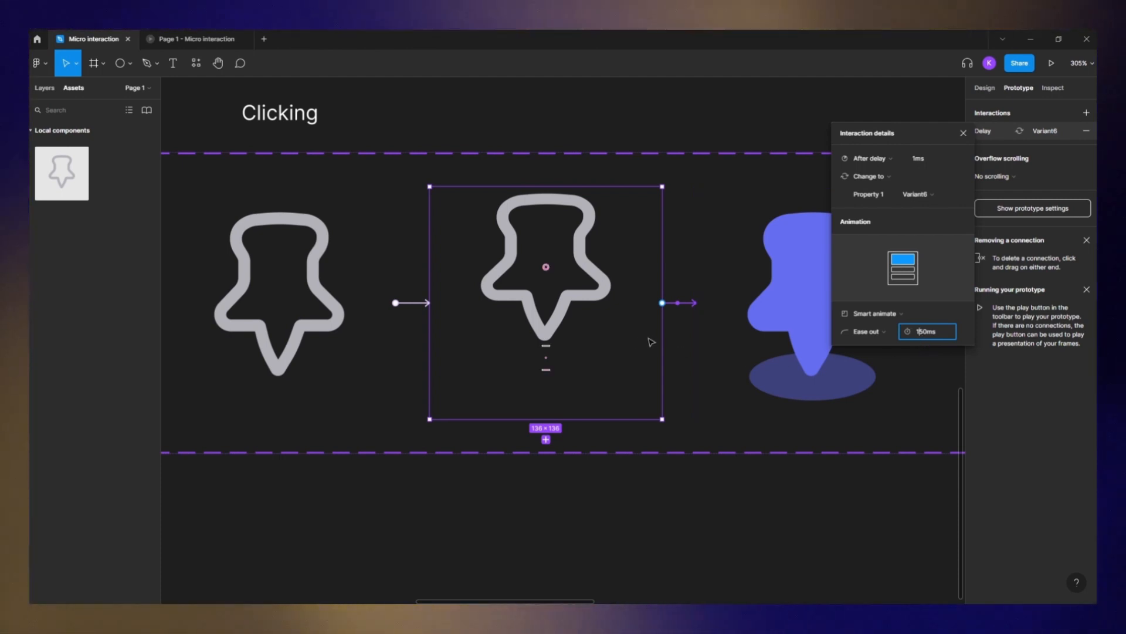
- Set the Variant4 to Variant5 connection's animation duration to 150 ms
{"action": "left_click", "coordinate": [411, 304]}
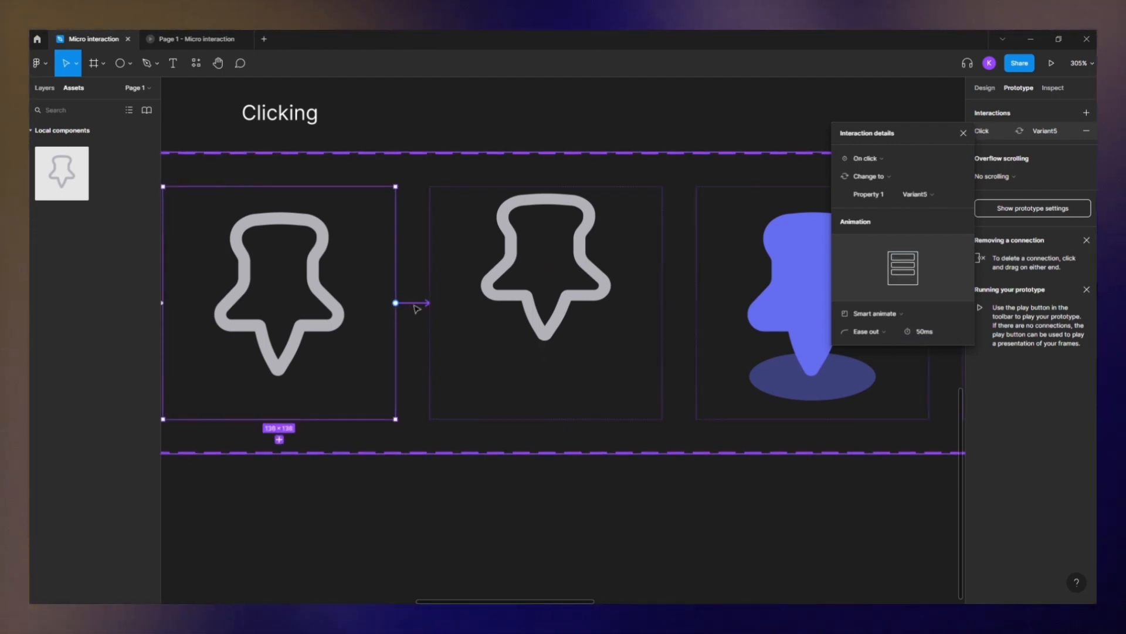
{"action": "left_click", "coordinate": [919, 332]}
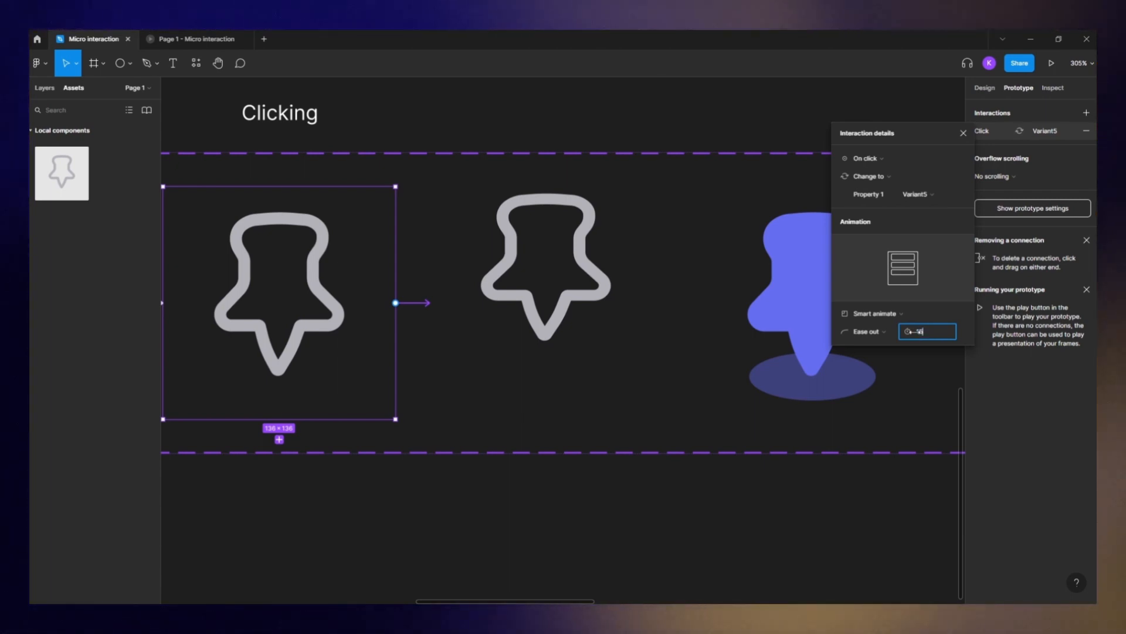
{"action": "left_click", "coordinate": [685, 125]}
- Connect Variant6 to Variant7 with an After delay trigger of 0 ms
{"action": "scroll", "coordinate": [749, 258], "scroll_direction": "right", "scroll_amount": 3}
{"action": "left_click", "coordinate": [628, 270]}
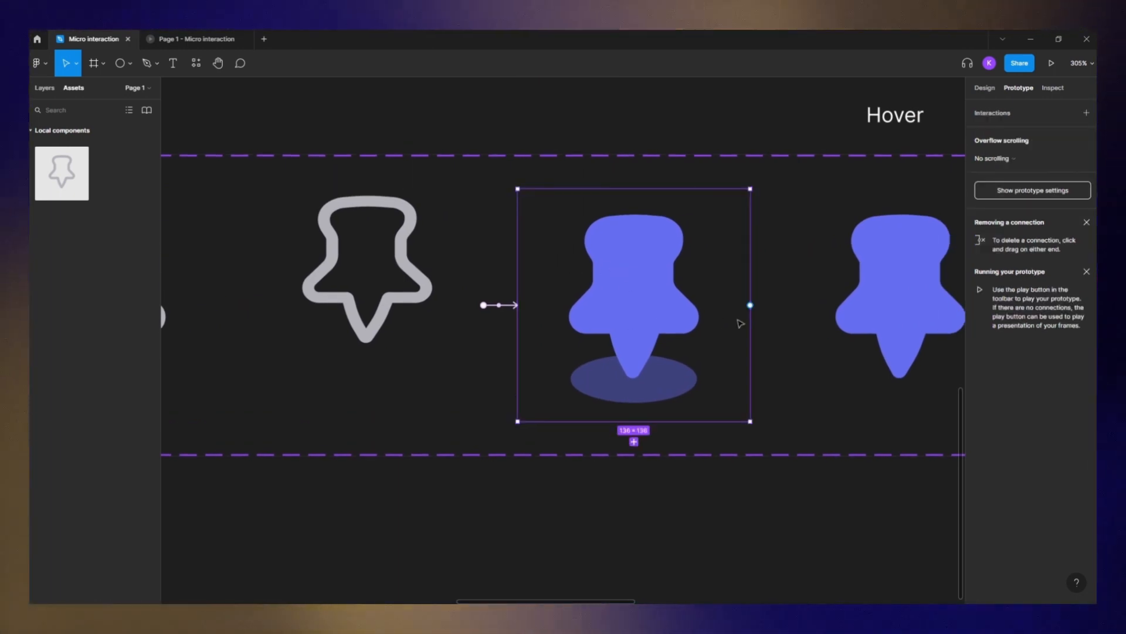
{"action": "scroll", "coordinate": [684, 322], "scroll_direction": "right", "scroll_amount": 5}
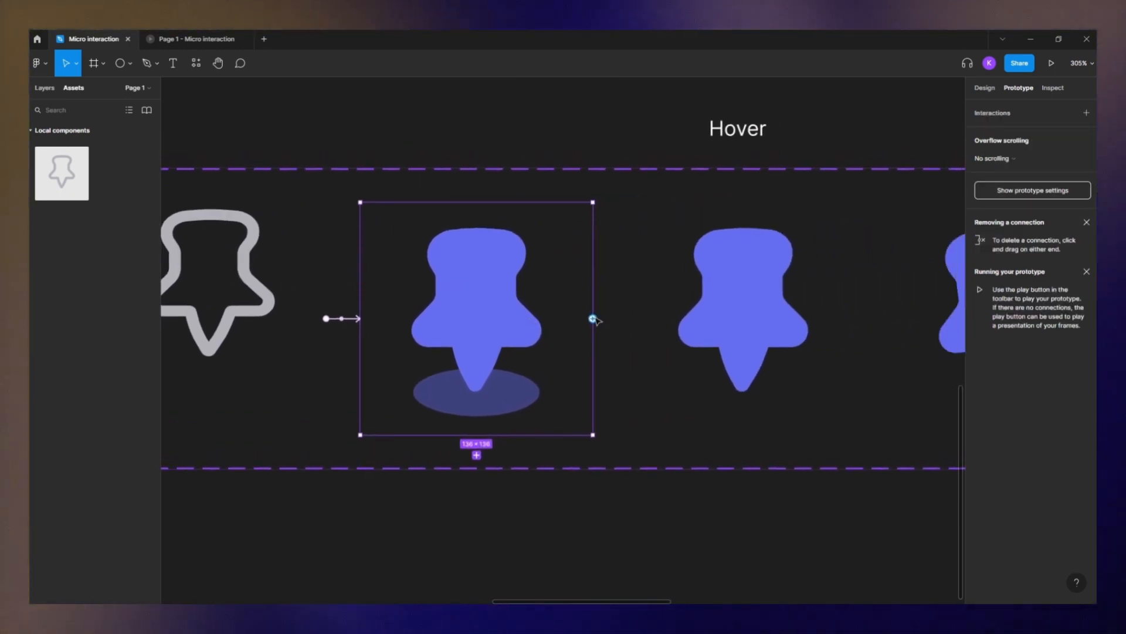
{"action": "left_click_drag", "start_coordinate": [593, 318], "coordinate": [637, 320]}
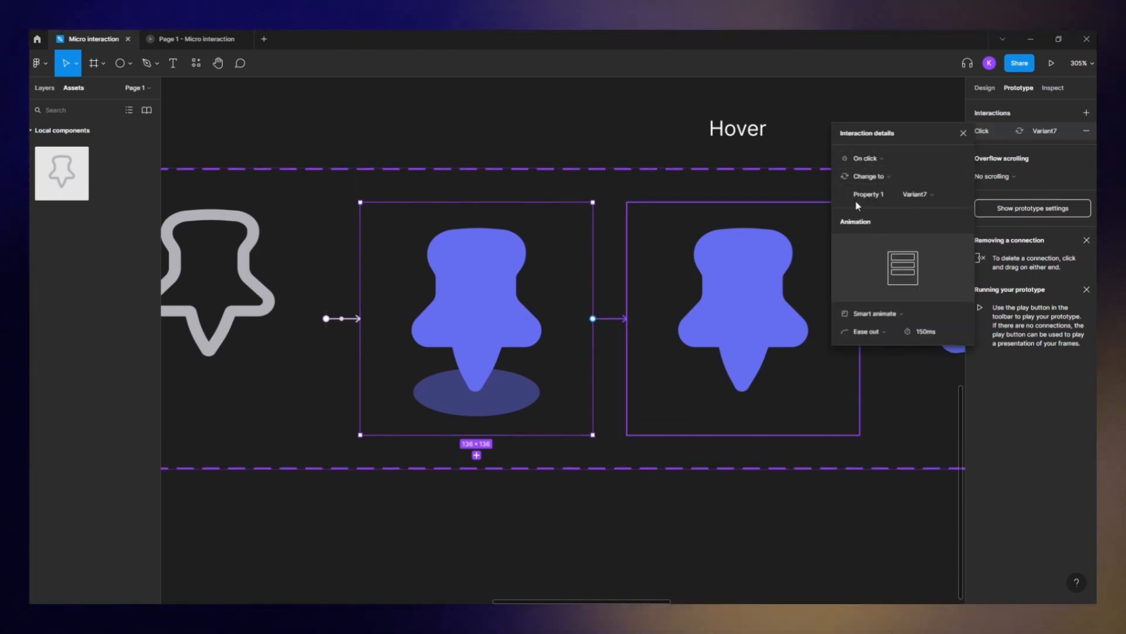
{"action": "left_click", "coordinate": [898, 161]}
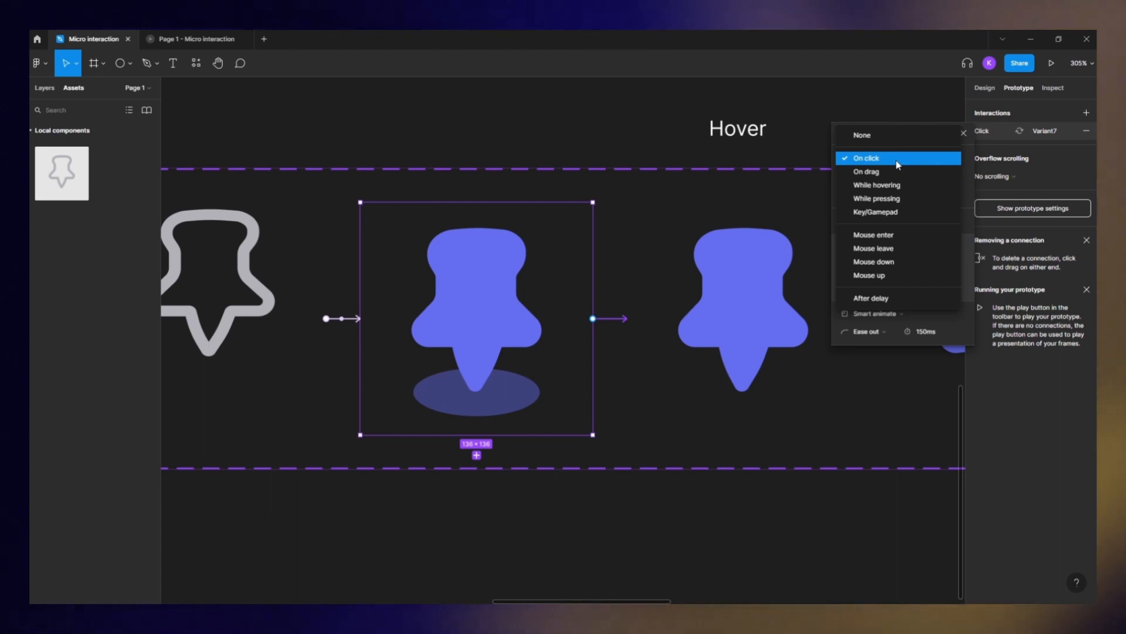
{"action": "left_click", "coordinate": [871, 298]}
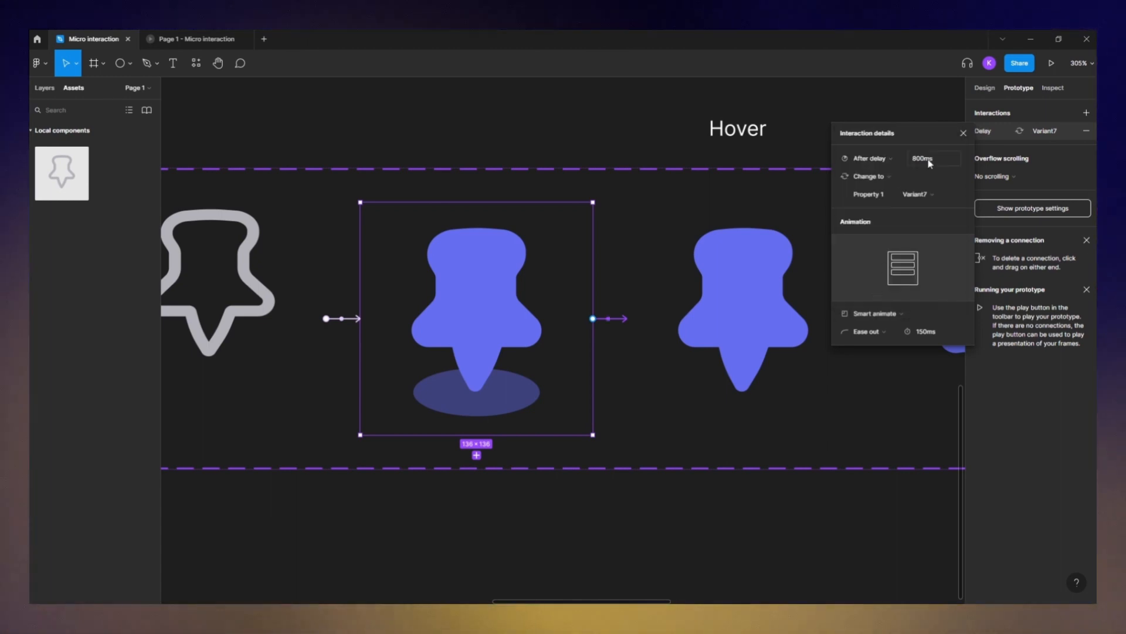
{"action": "type", "text": "0"}
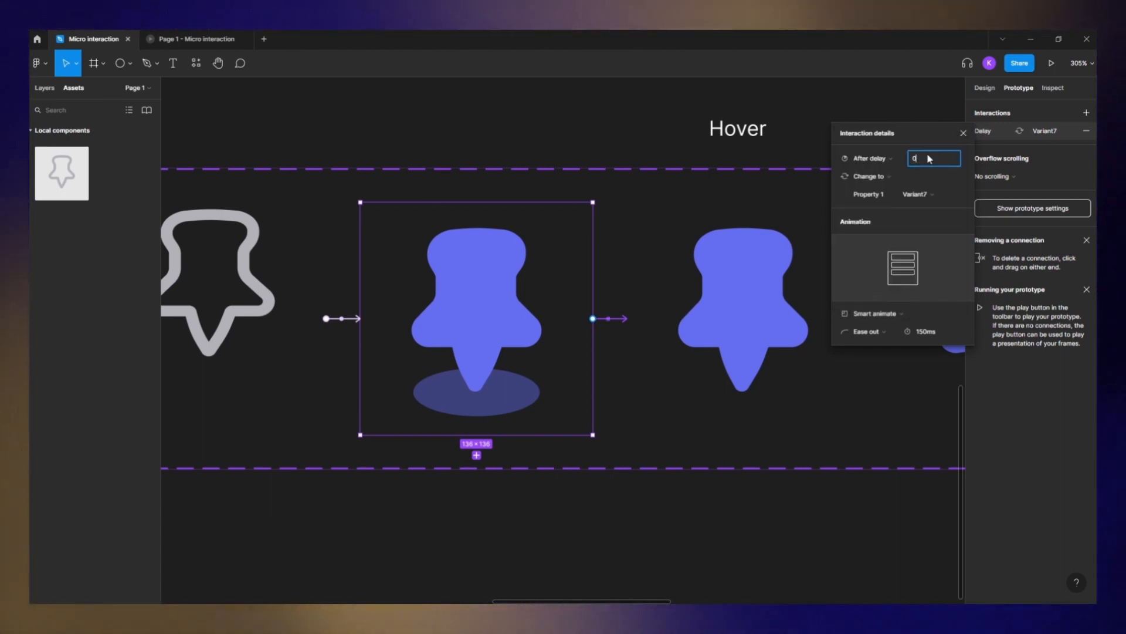
{"action": "left_click", "coordinate": [842, 395]}
- Play the prototype to preview the pin interaction, then return to the editor
{"action": "scroll", "coordinate": [842, 395], "scroll_direction": "down", "scroll_amount": 5}
{"action": "scroll", "coordinate": [781, 377], "scroll_direction": "down", "scroll_amount": 3}
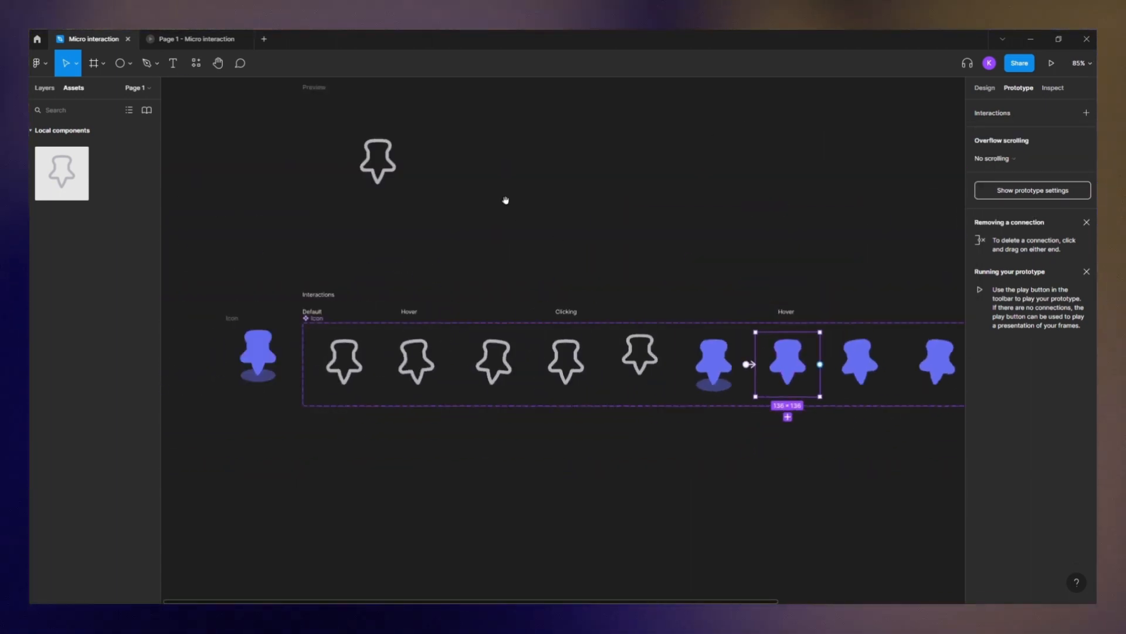
{"action": "scroll", "coordinate": [435, 171], "scroll_direction": "up", "scroll_amount": 2}
{"action": "key", "text": "ctrl+alt+Return"}
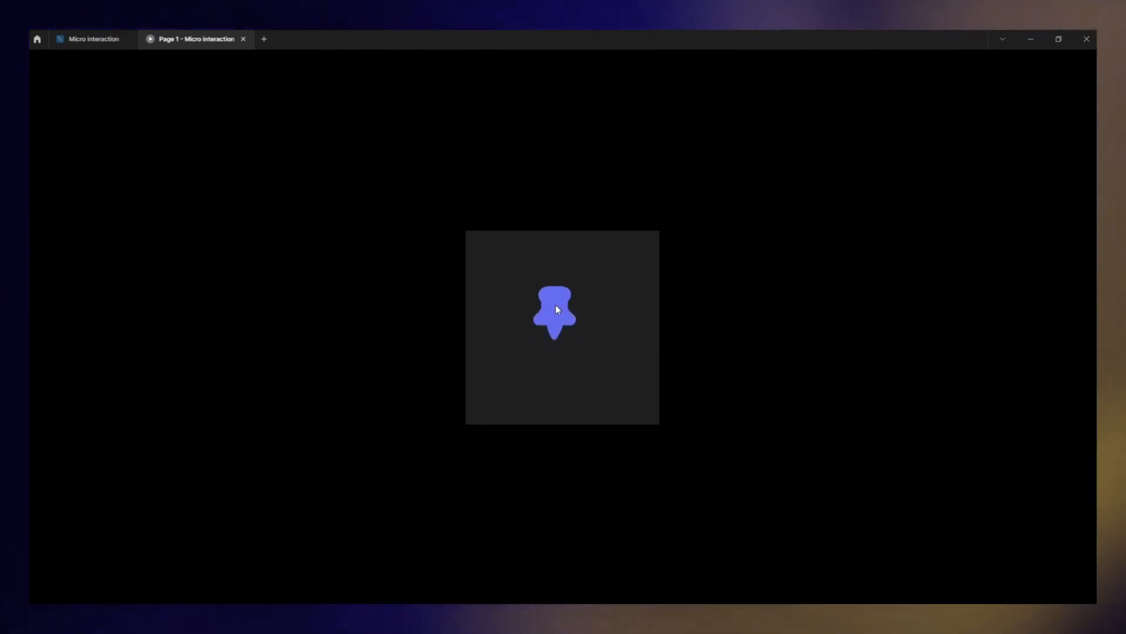
{"action": "key", "text": "ctrl+shift+Tab"}
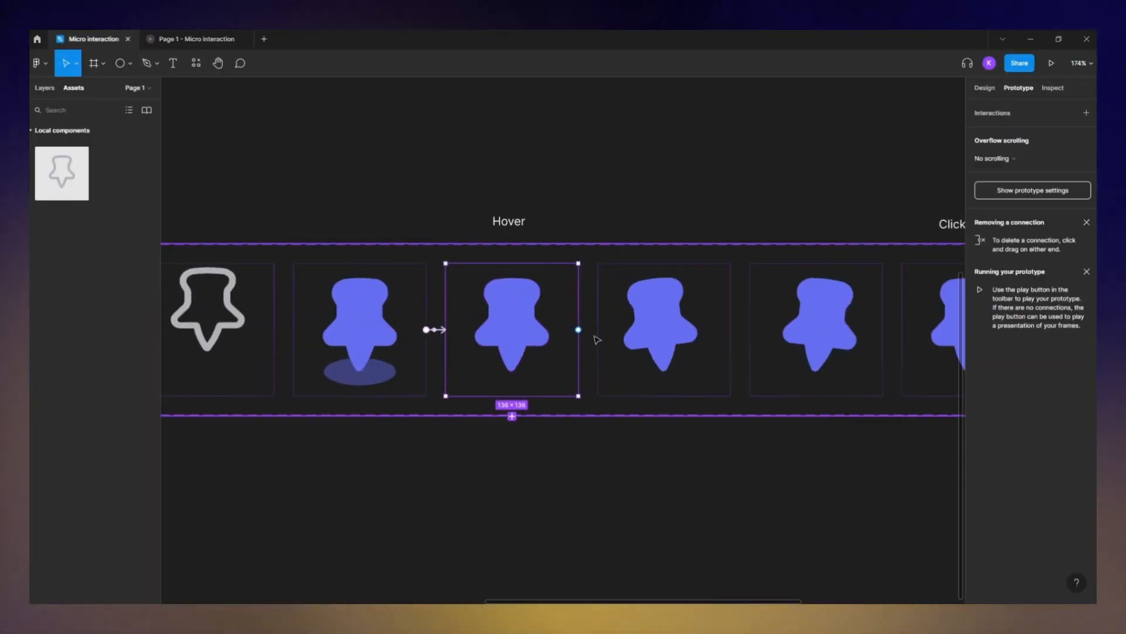
- Connect Variant7 to Variant8 with a While hovering trigger and a 50 ms animation
{"action": "left_click_drag", "start_coordinate": [578, 329], "coordinate": [600, 332]}
{"action": "scroll", "coordinate": [668, 329], "scroll_direction": "up", "scroll_amount": 5}
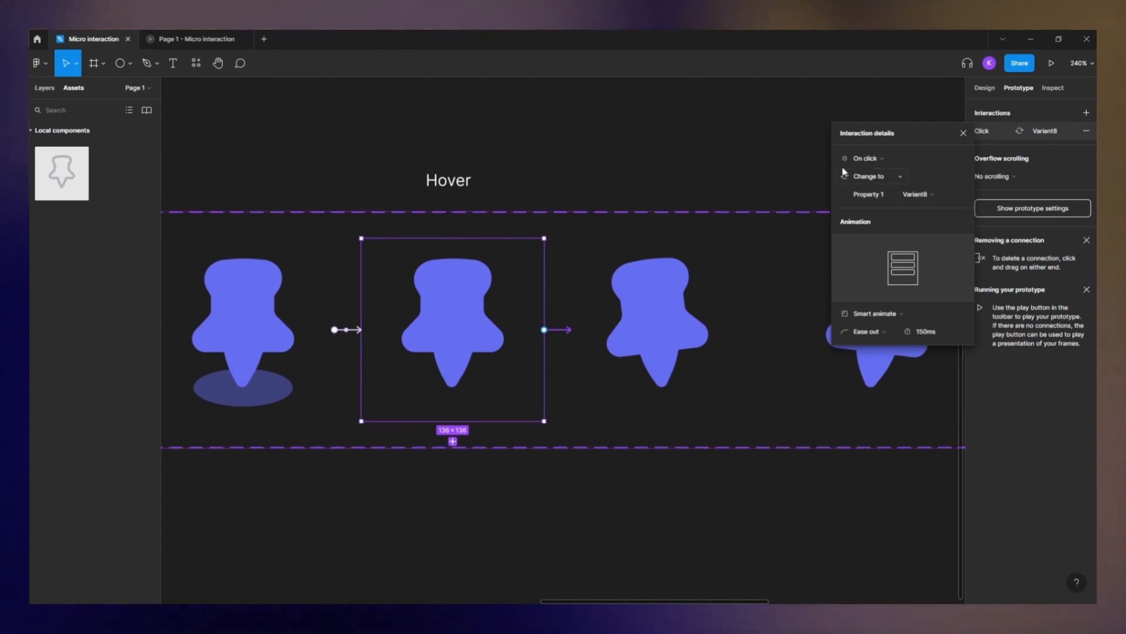
{"action": "left_click", "coordinate": [866, 158]}
{"action": "left_click", "coordinate": [877, 185]}
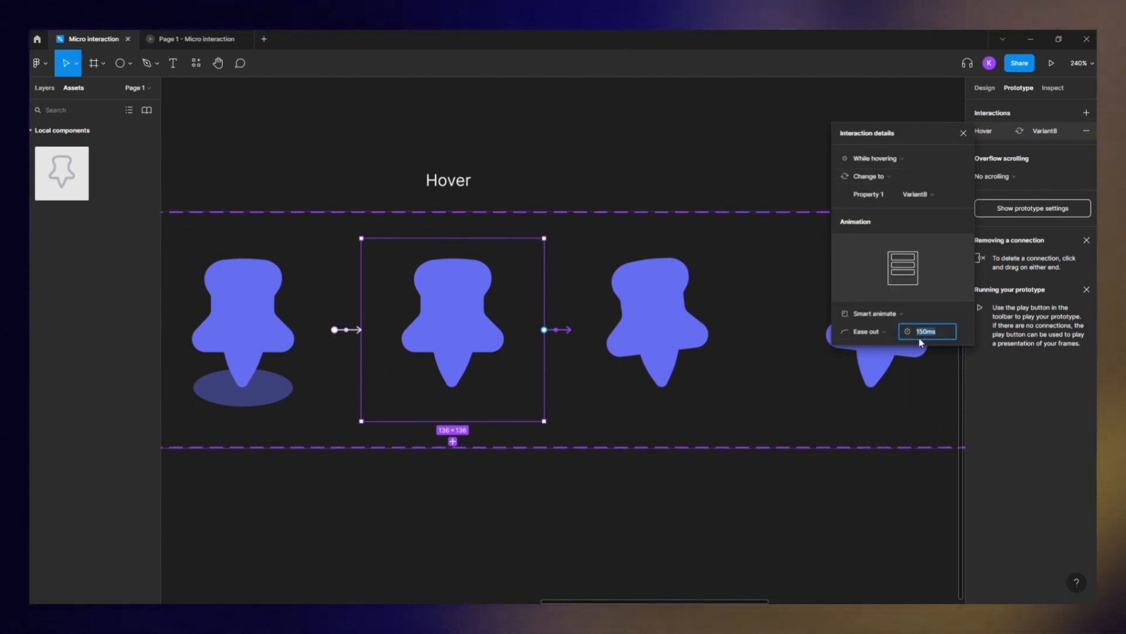
{"action": "type", "text": "50"}
{"action": "key", "text": "Return"}
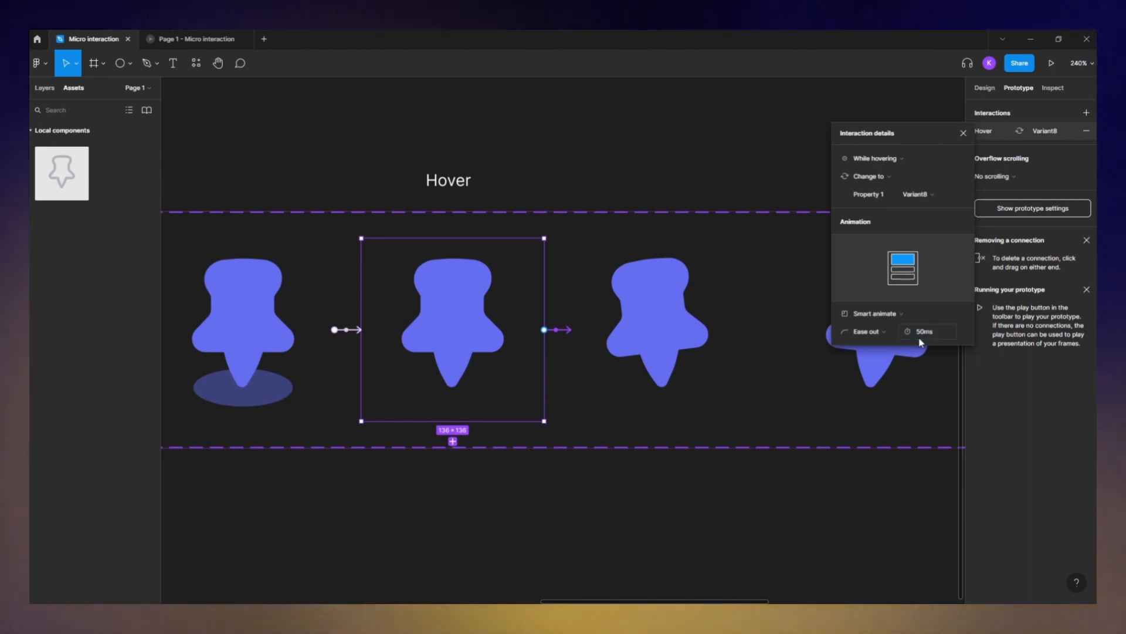
- Connect Variant8 to Variant9 with an After delay trigger of 1 ms and a 150 ms animation
{"action": "scroll", "coordinate": [636, 334], "scroll_direction": "up", "scroll_amount": 2}
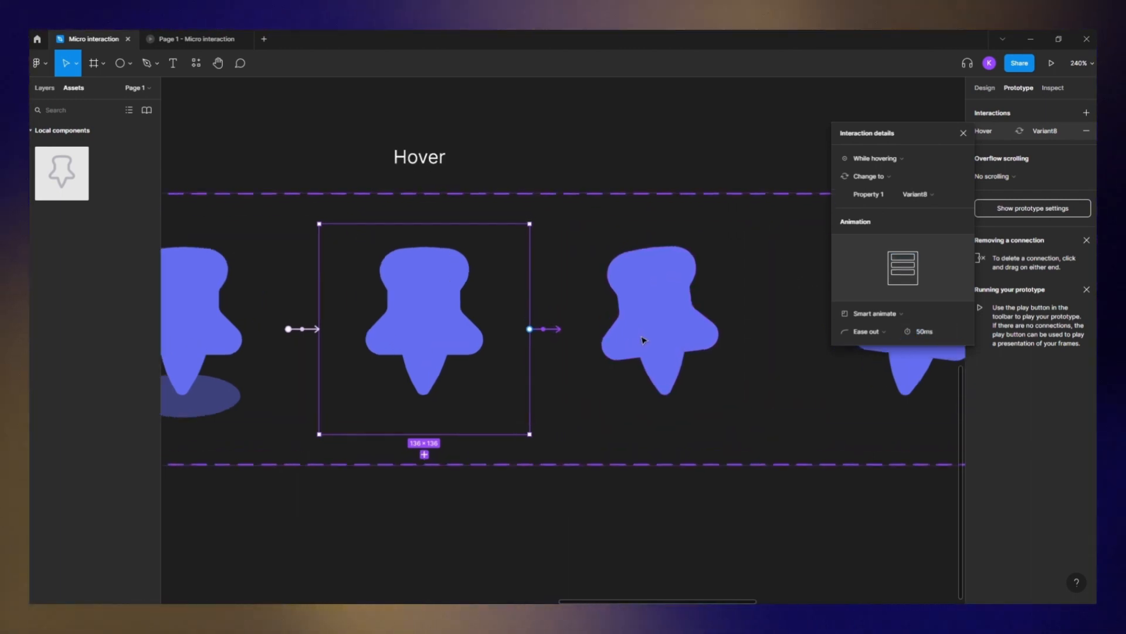
{"action": "left_click", "coordinate": [698, 352]}
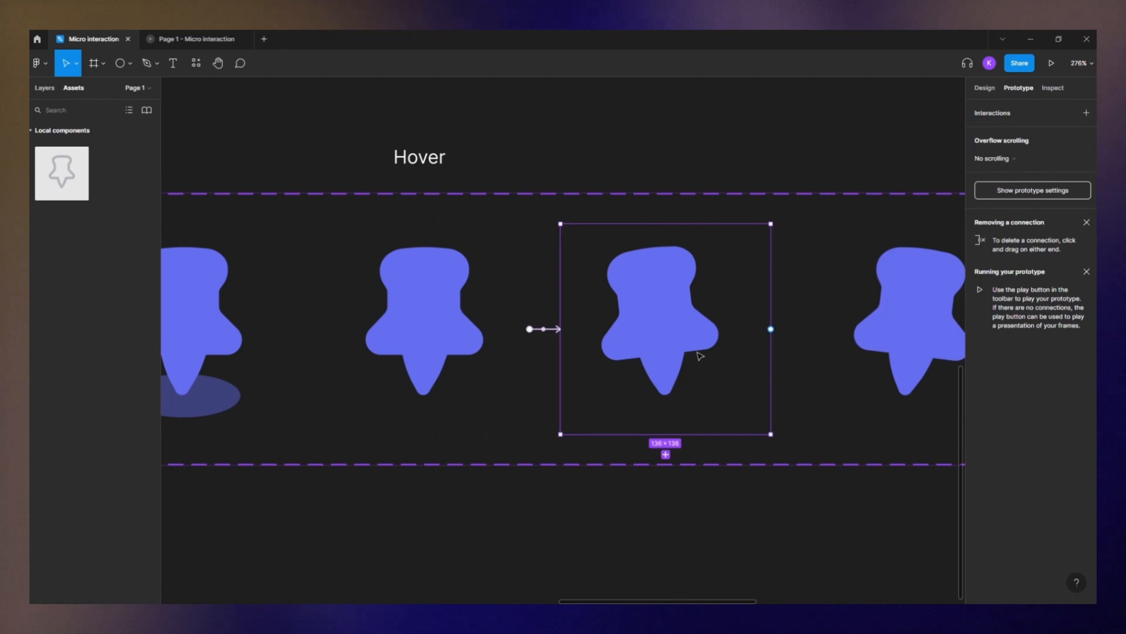
{"action": "left_click_drag", "start_coordinate": [709, 370], "coordinate": [479, 376]}
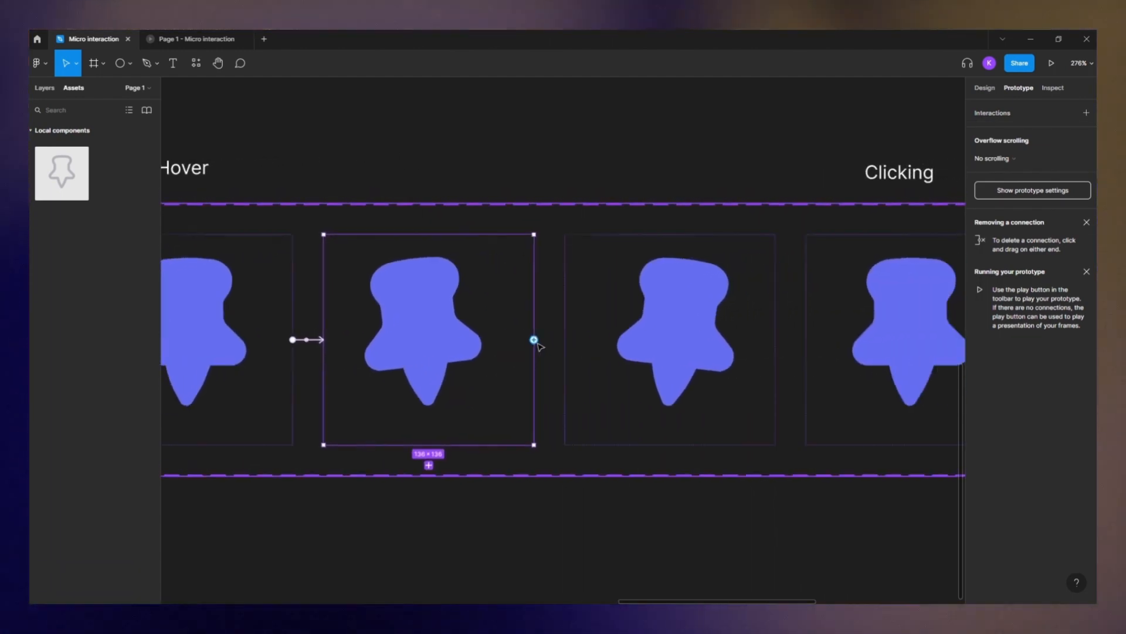
{"action": "left_click_drag", "start_coordinate": [574, 356], "coordinate": [578, 356]}
{"action": "left_click", "coordinate": [867, 157]}
{"action": "left_click", "coordinate": [873, 298]}
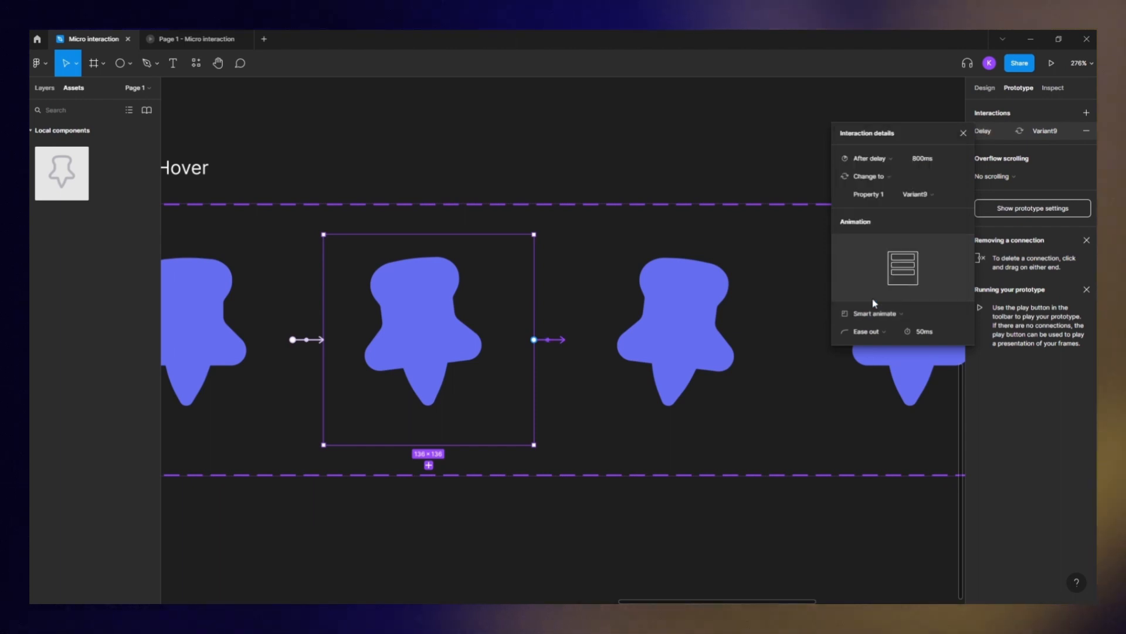
{"action": "key", "text": "BackSpace"}
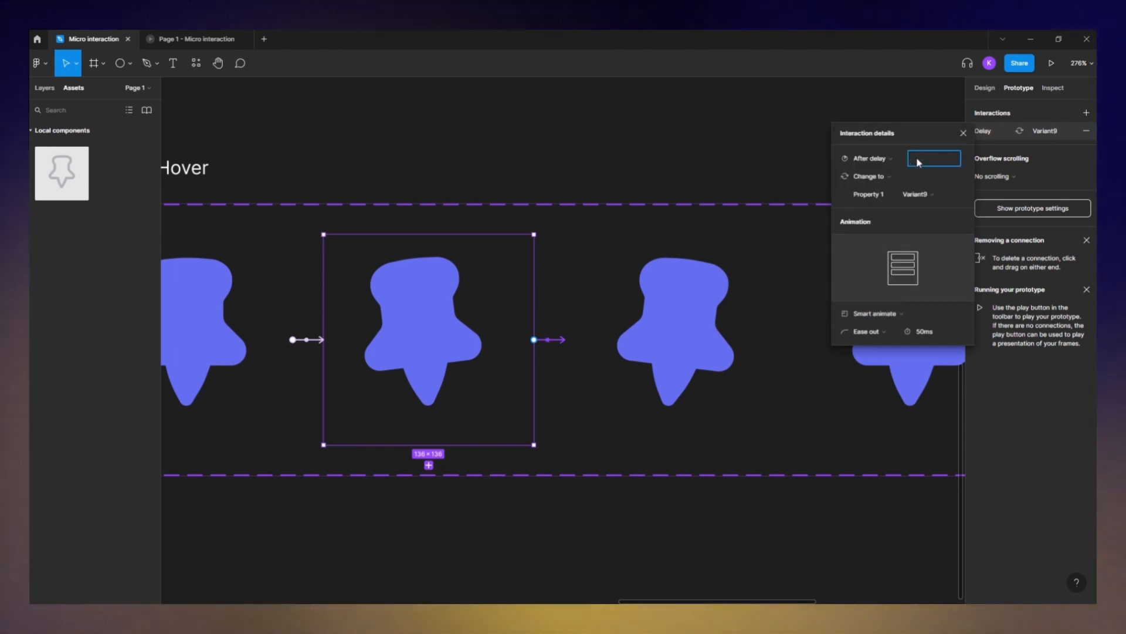
{"action": "type", "text": "1ms"}
{"action": "left_click", "coordinate": [922, 331]}
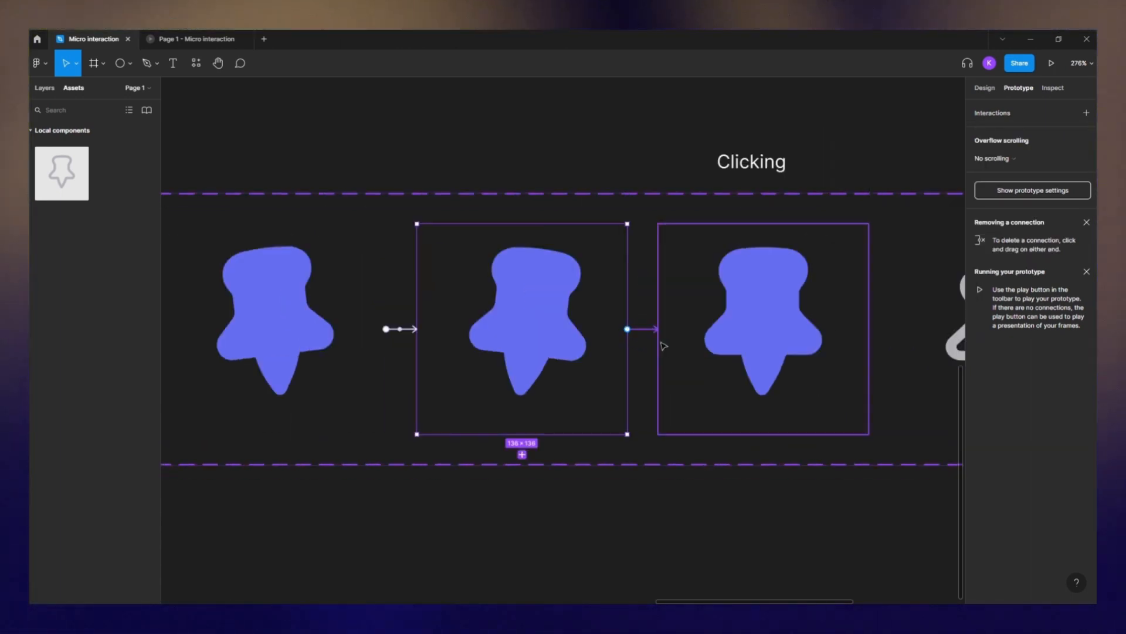
- Connect Variant9 to Variant10 with an After delay trigger, and test the pin click in the prototype preview
{"action": "left_click_drag", "start_coordinate": [663, 346], "coordinate": [570, 388]}
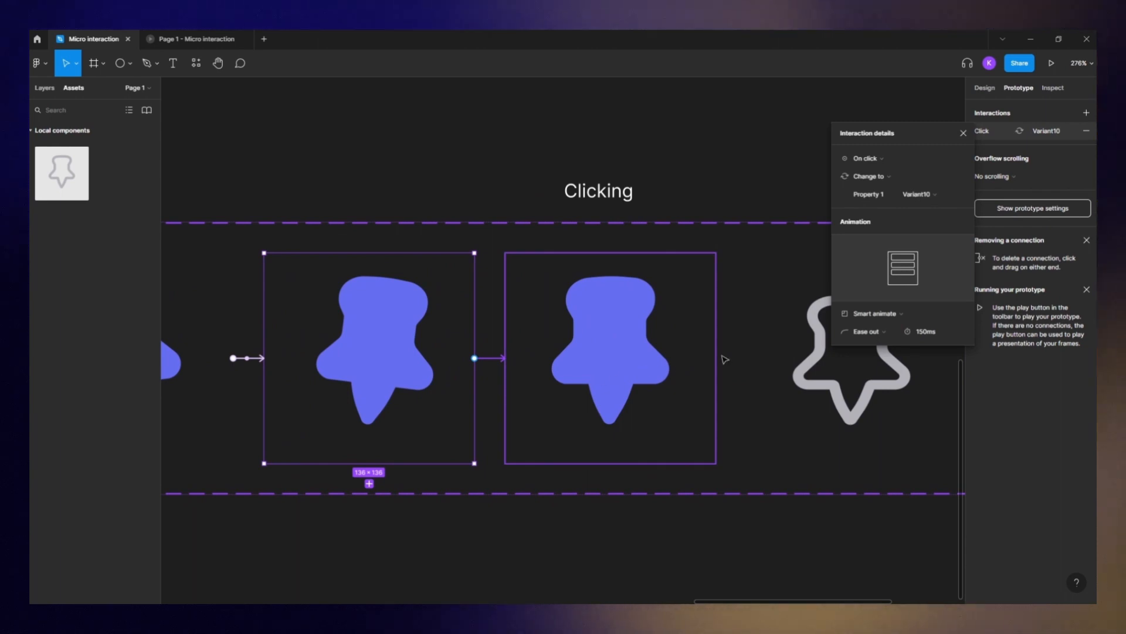
{"action": "left_click", "coordinate": [879, 168]}
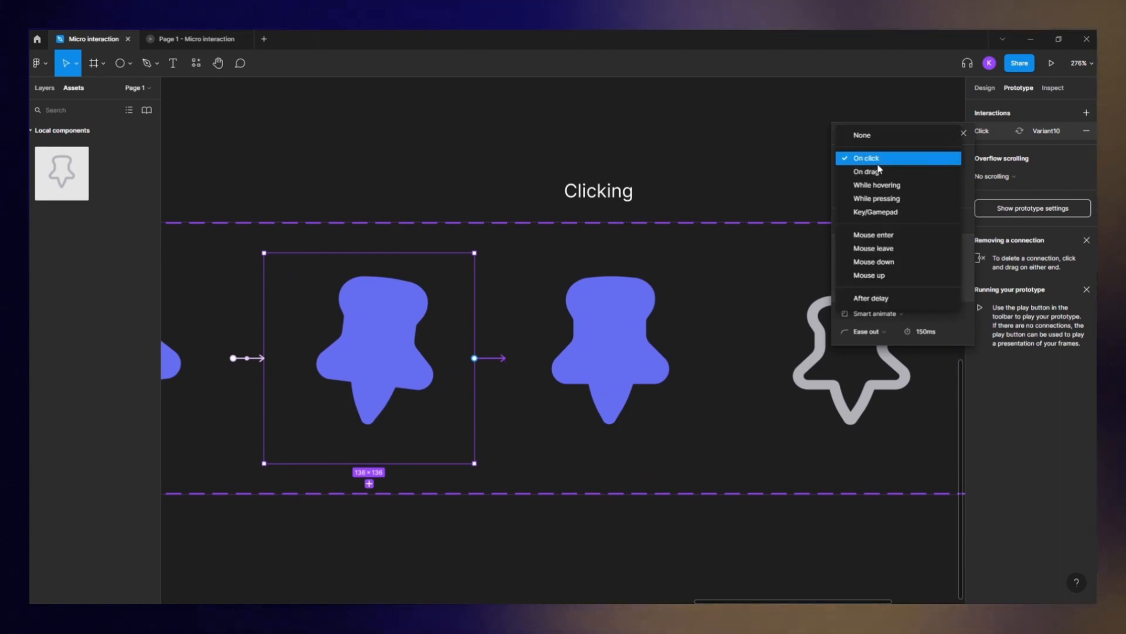
{"action": "left_click", "coordinate": [873, 299]}
{"action": "left_click", "coordinate": [929, 160]}
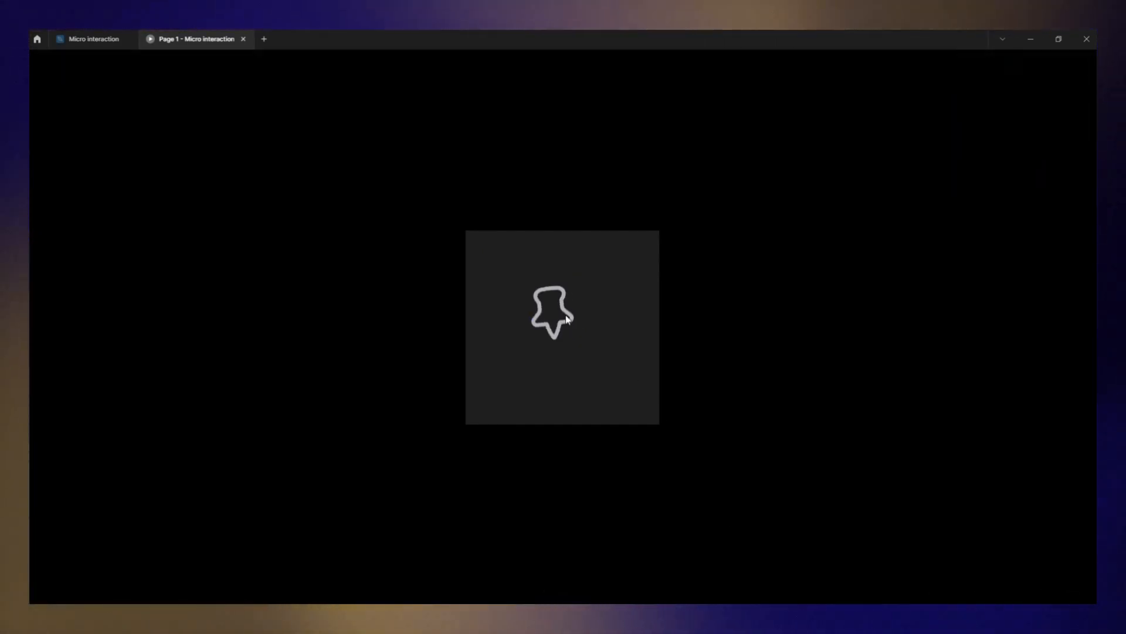
{"action": "left_click", "coordinate": [564, 316]}
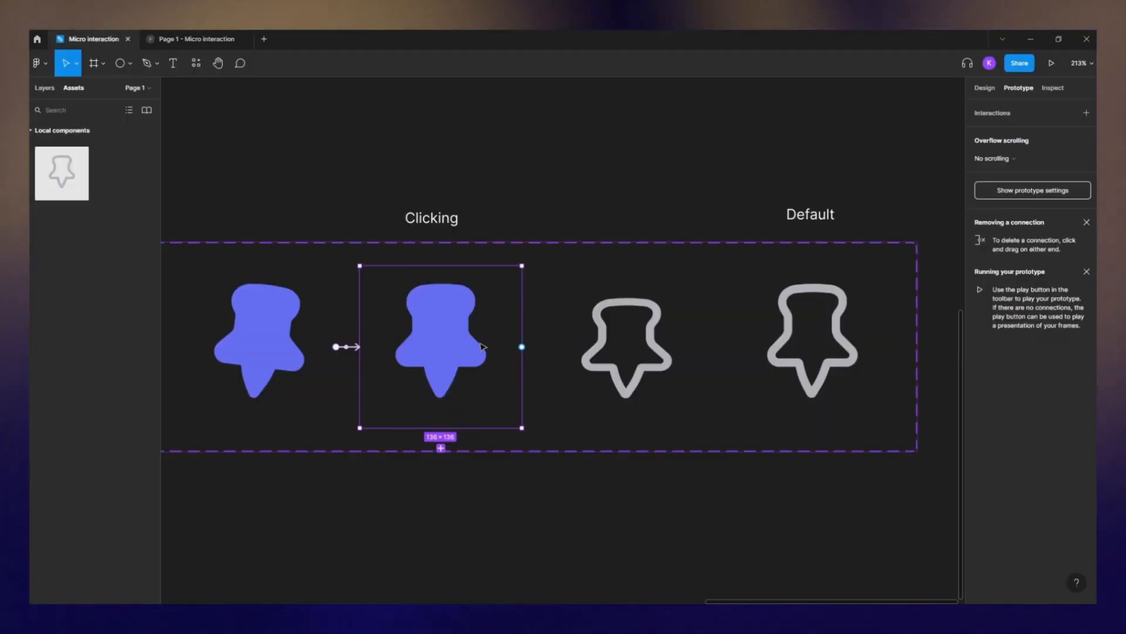
- Connect Variant10 to Variant11 with an On click trigger
{"action": "scroll", "coordinate": [482, 346], "scroll_direction": "up", "scroll_amount": 5}
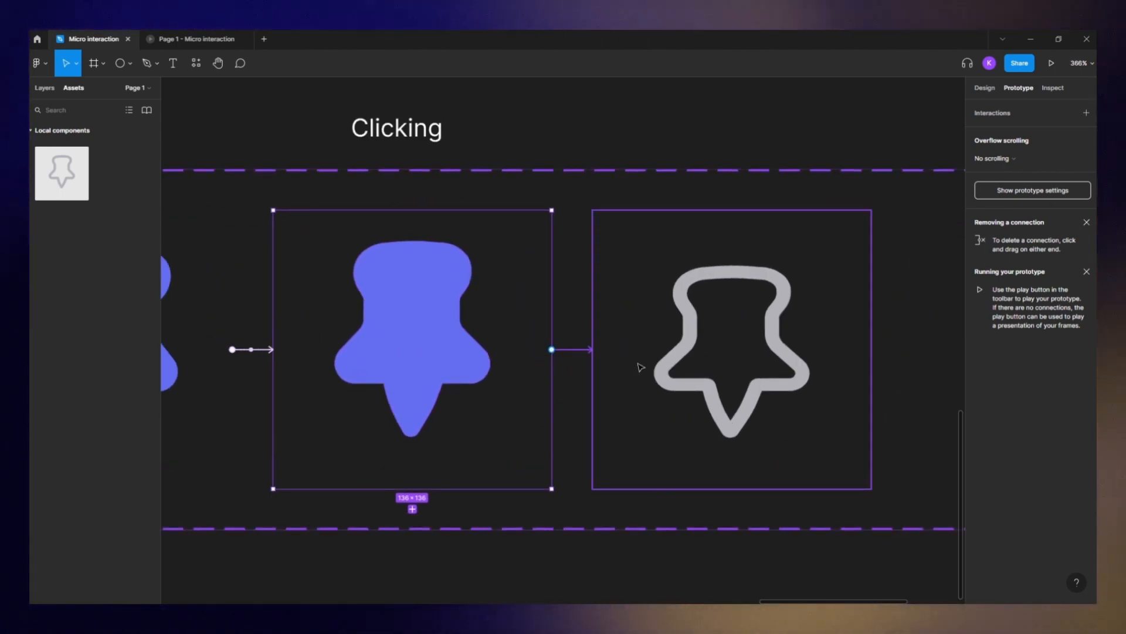
{"action": "left_click_drag", "start_coordinate": [640, 367], "coordinate": [544, 386]}
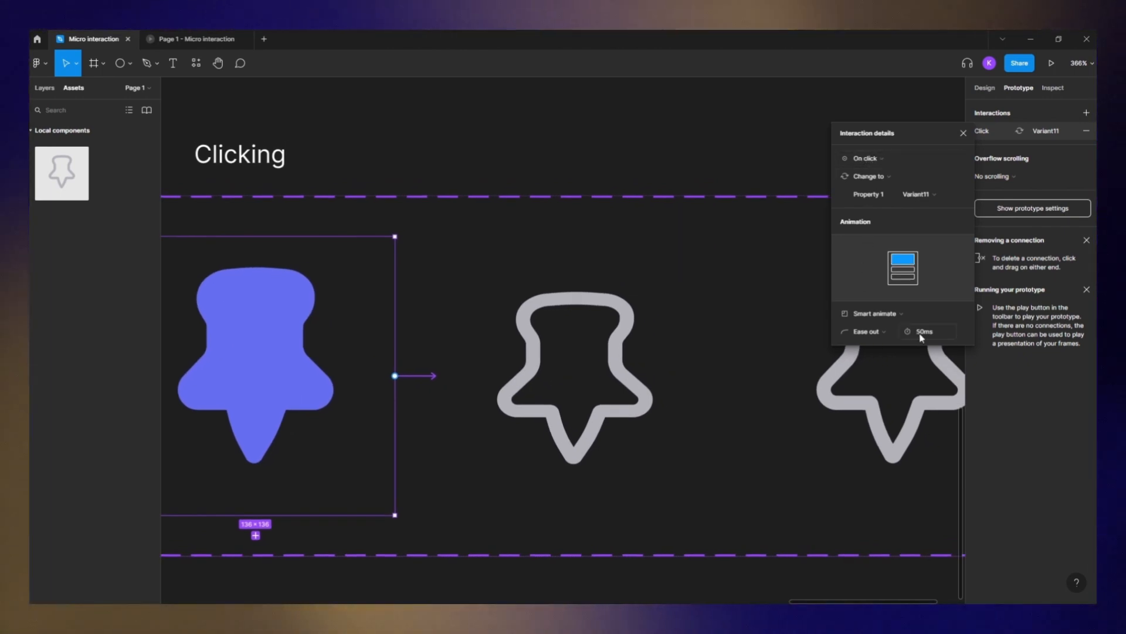
{"action": "left_click", "coordinate": [921, 337]}
{"action": "left_click", "coordinate": [837, 430]}
- Connect Variant11 to Variant12 with an After delay trigger of 1 ms and a 150 ms animation
{"action": "left_click", "coordinate": [666, 389]}
{"action": "left_click_drag", "start_coordinate": [666, 389], "coordinate": [704, 376]}
{"action": "left_click", "coordinate": [874, 160]}
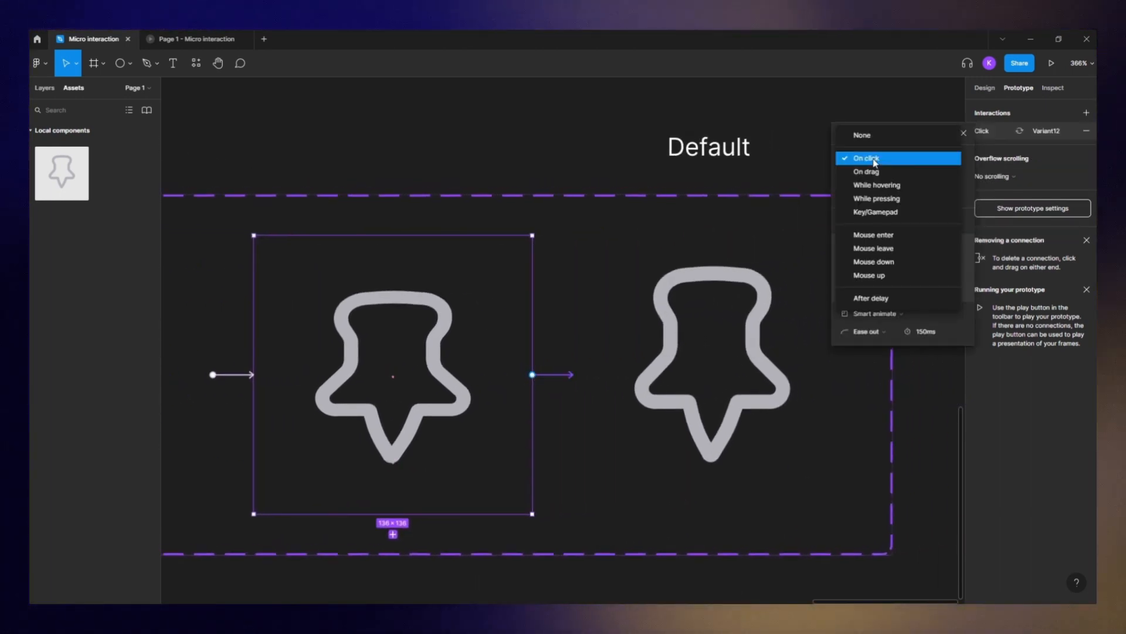
{"action": "left_click", "coordinate": [872, 298]}
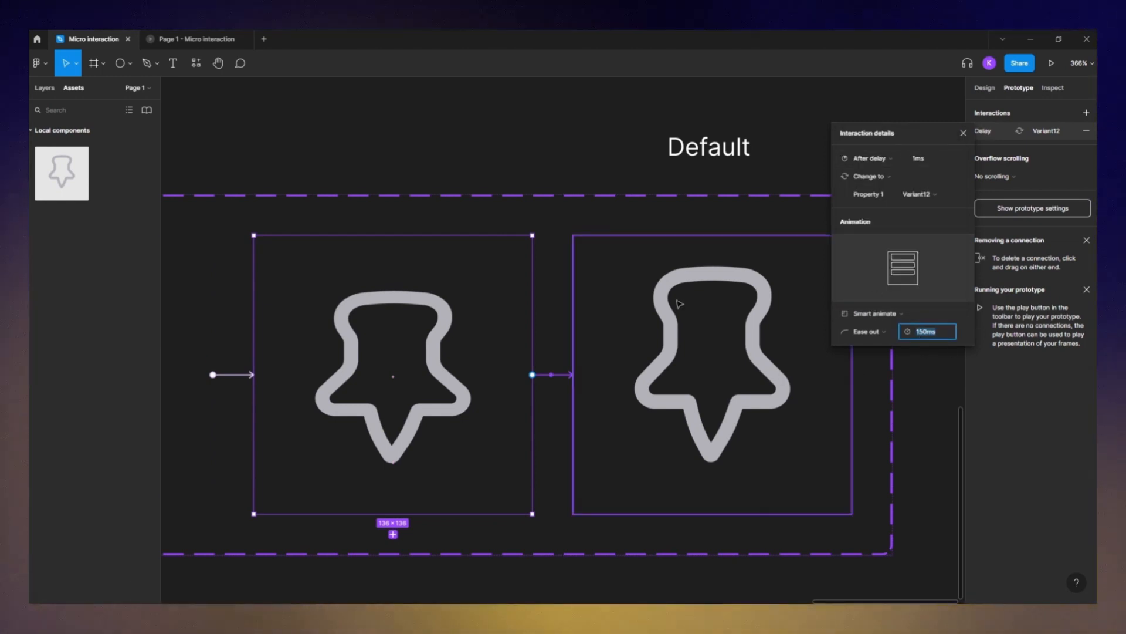
{"action": "left_click", "coordinate": [543, 175]}
{"action": "scroll", "coordinate": [553, 203], "scroll_direction": "down", "scroll_amount": 10}
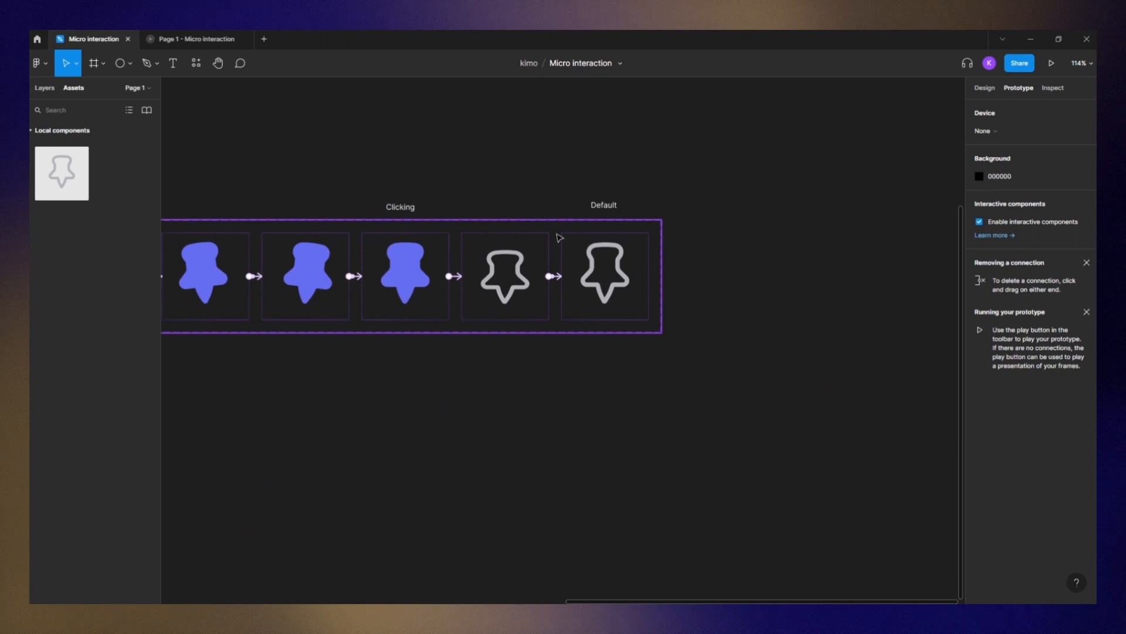
{"action": "left_click", "coordinate": [563, 248]}
{"action": "scroll", "coordinate": [730, 393], "scroll_direction": "left", "scroll_amount": 3}
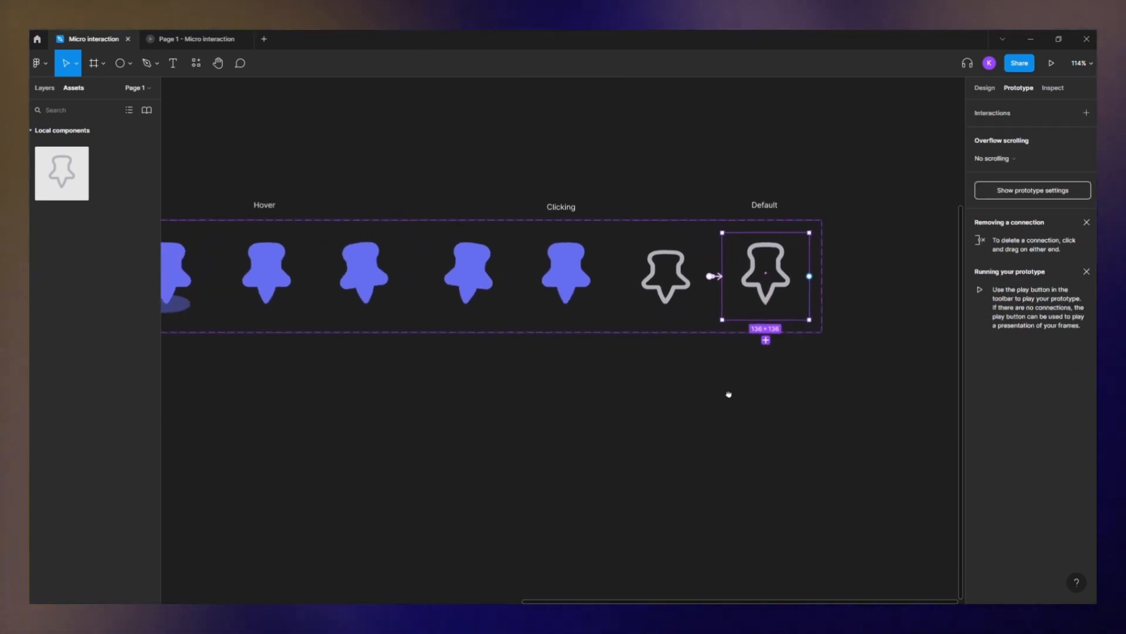
- Connect the last variant back to the Default variant with an After delay trigger of 50 ms
{"action": "scroll", "coordinate": [731, 398], "scroll_direction": "down", "scroll_amount": 5}
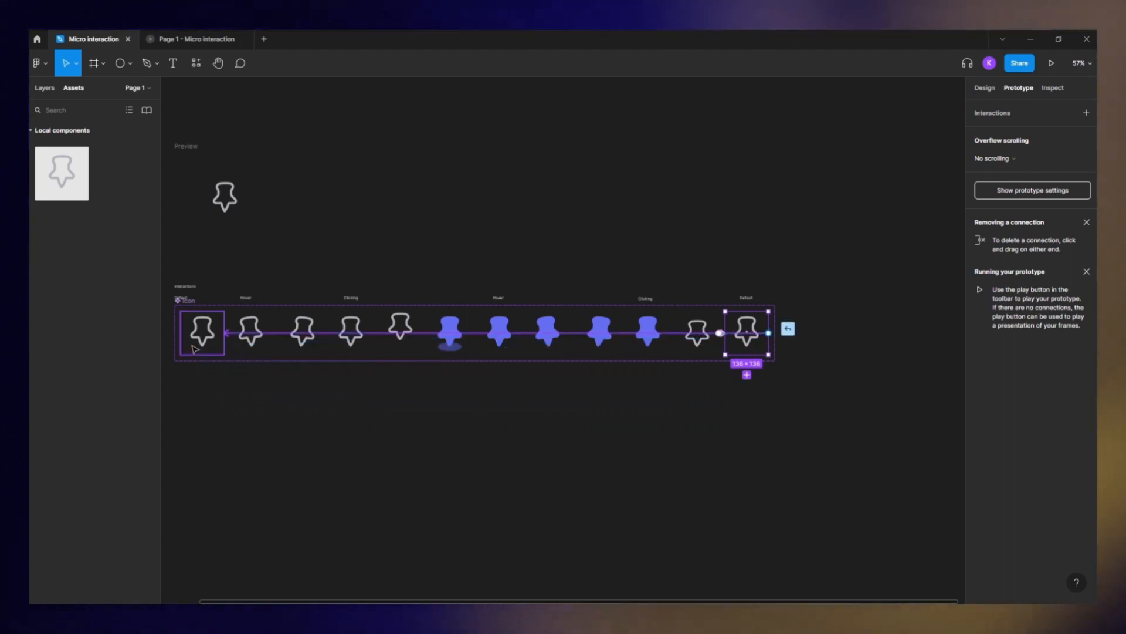
{"action": "left_click_drag", "start_coordinate": [196, 350], "coordinate": [195, 349]}
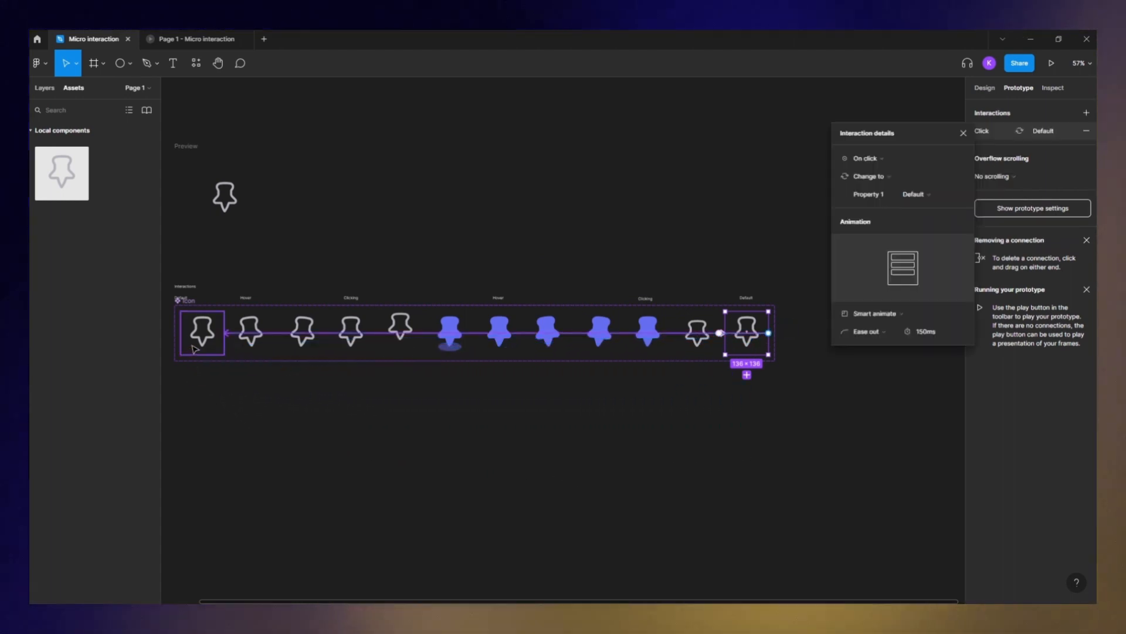
{"action": "left_click", "coordinate": [869, 158]}
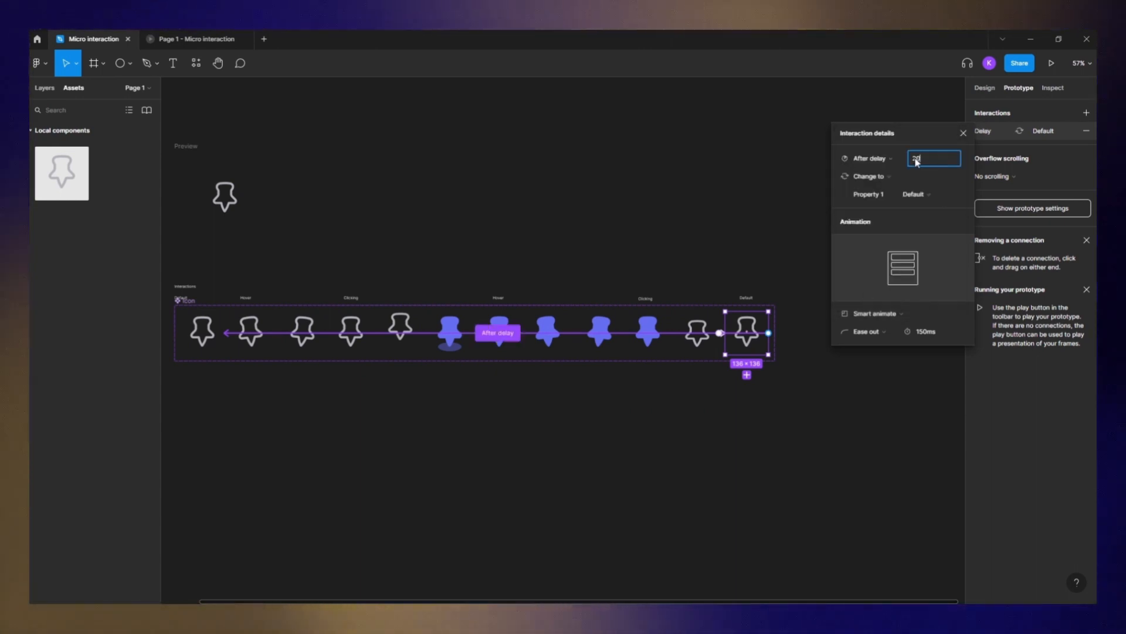
{"action": "type", "text": "0"}
{"action": "key", "text": "BackSpace"}
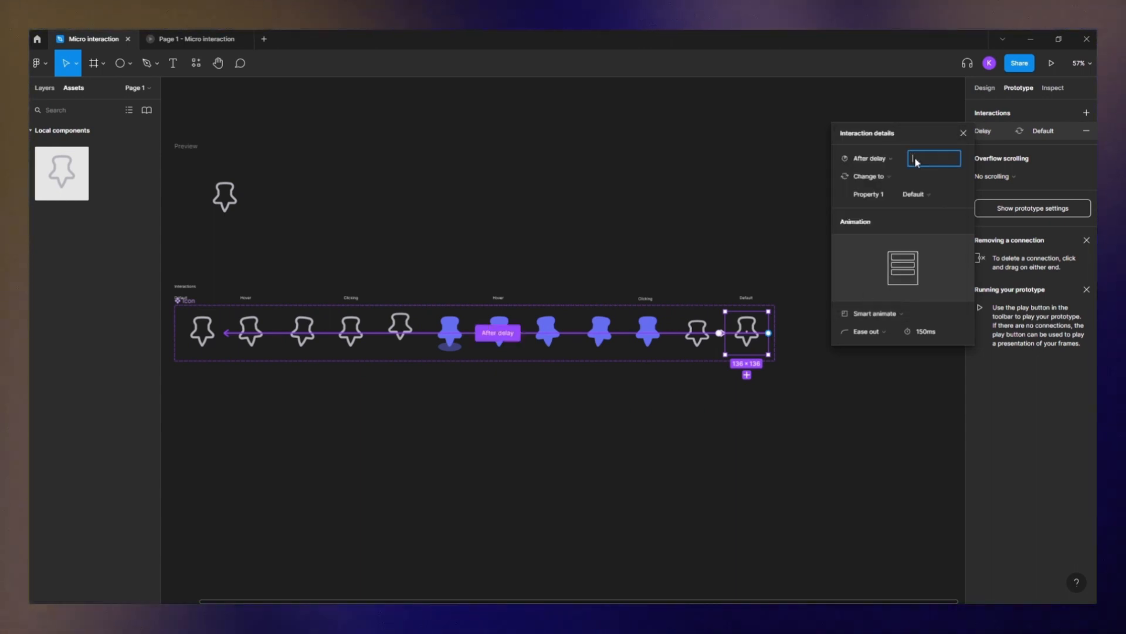
{"action": "type", "text": "50"}
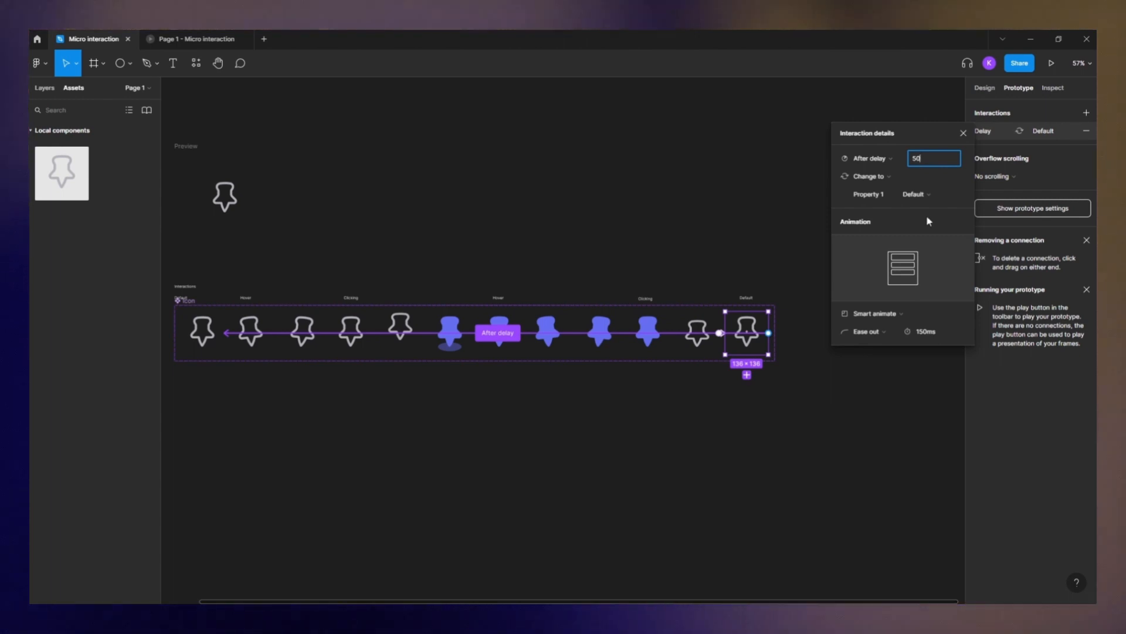
{"action": "left_click", "coordinate": [880, 288]}
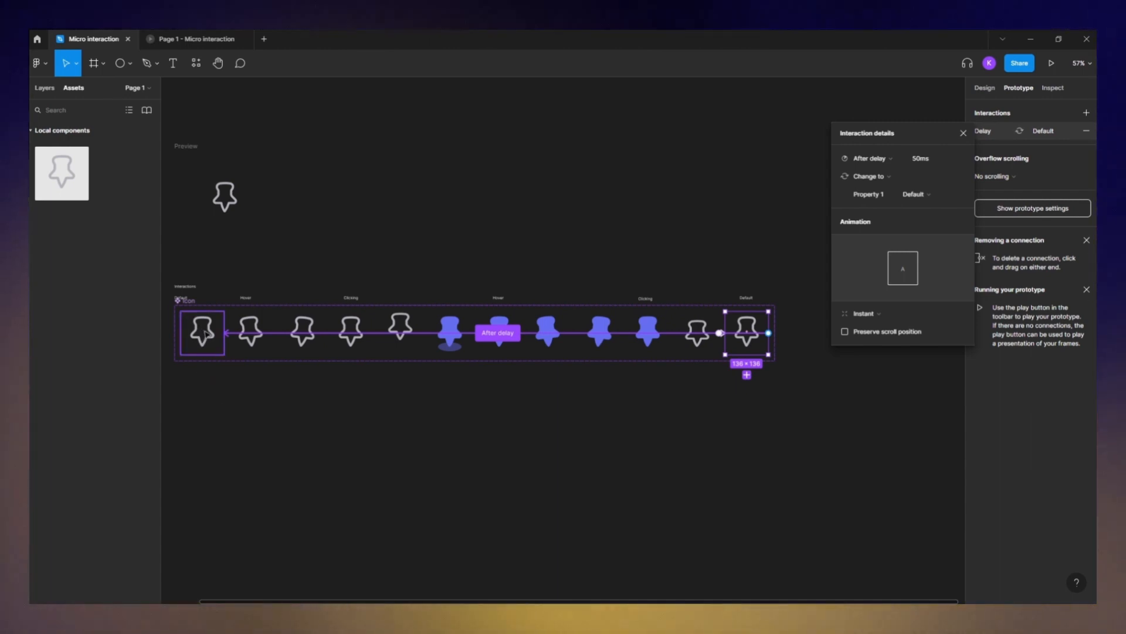
- Select the Preview frame with the pin instance and launch it in the prototype player
{"action": "left_click", "coordinate": [203, 337]}
{"action": "left_click", "coordinate": [329, 206]}
{"action": "left_click_drag", "start_coordinate": [329, 206], "coordinate": [464, 365]}
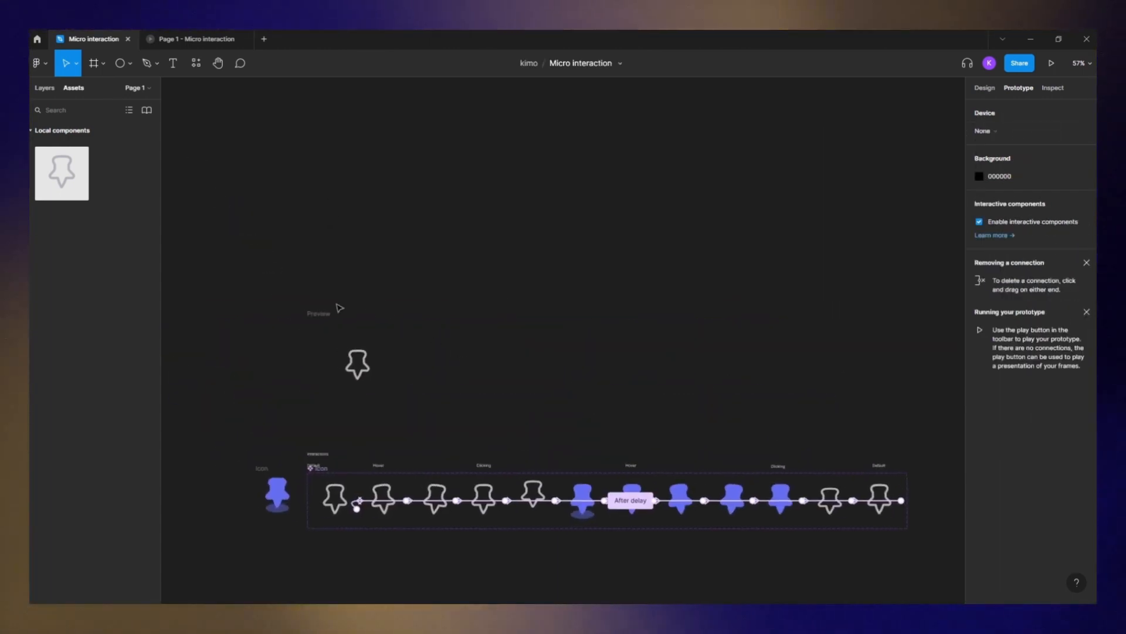
{"action": "left_click", "coordinate": [315, 314]}
{"action": "left_click", "coordinate": [357, 364]}
{"action": "left_click", "coordinate": [985, 88]}
{"action": "left_click", "coordinate": [997, 107]}
{"action": "left_click", "coordinate": [1051, 108]}
{"action": "left_click", "coordinate": [1051, 62]}
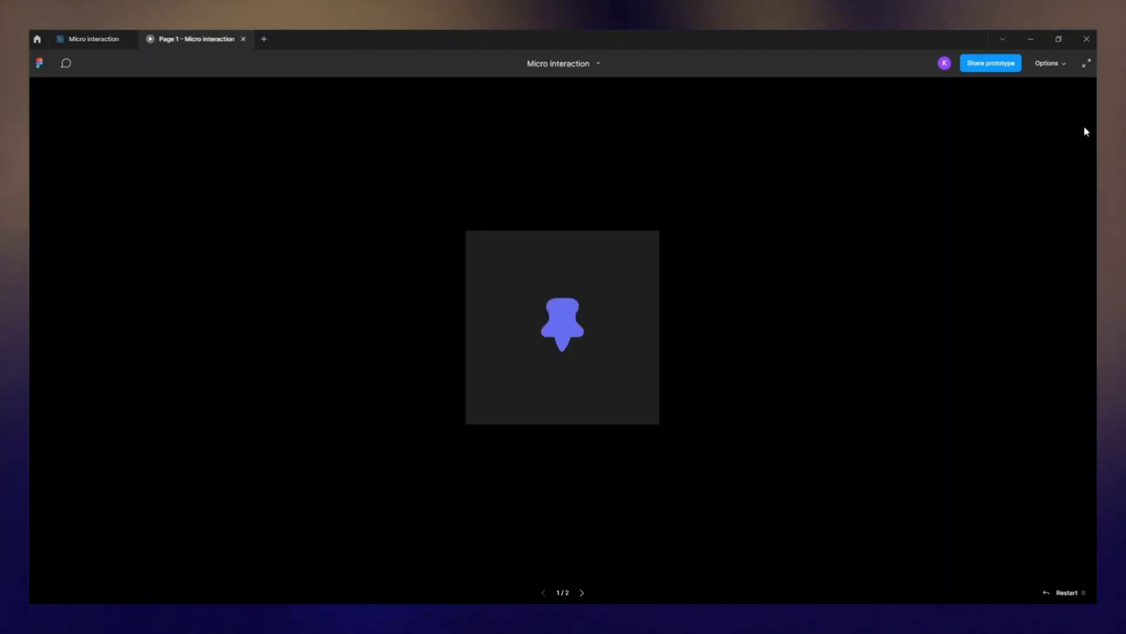
- Restart the prototype and click the pin to test its hover and click animation
{"action": "left_click", "coordinate": [1043, 593]}
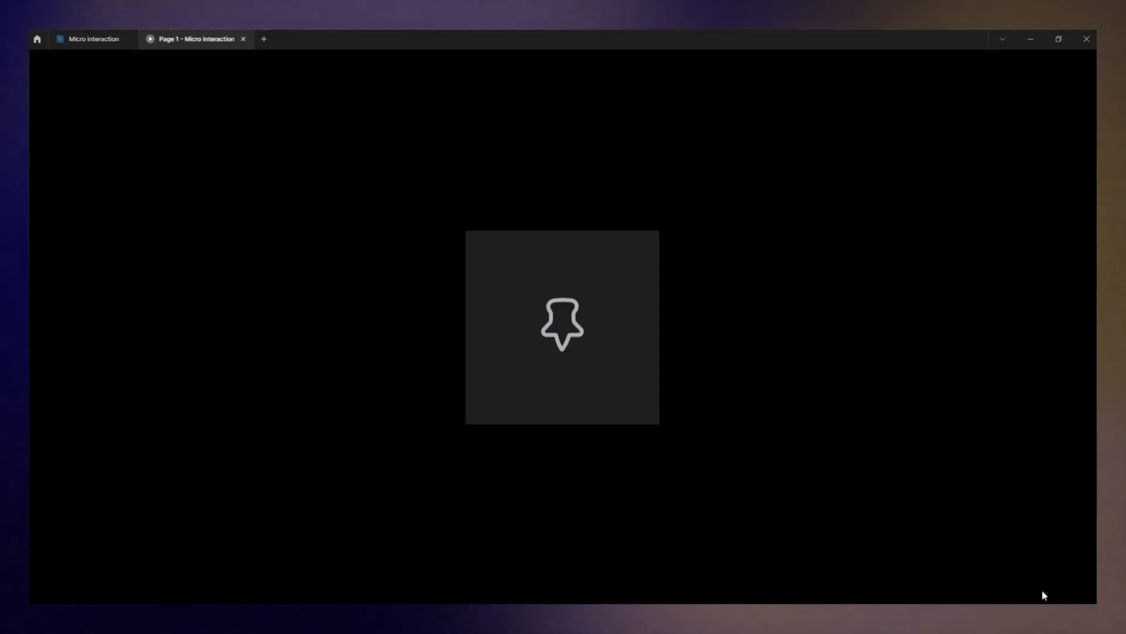
{"action": "left_click", "coordinate": [567, 325]}
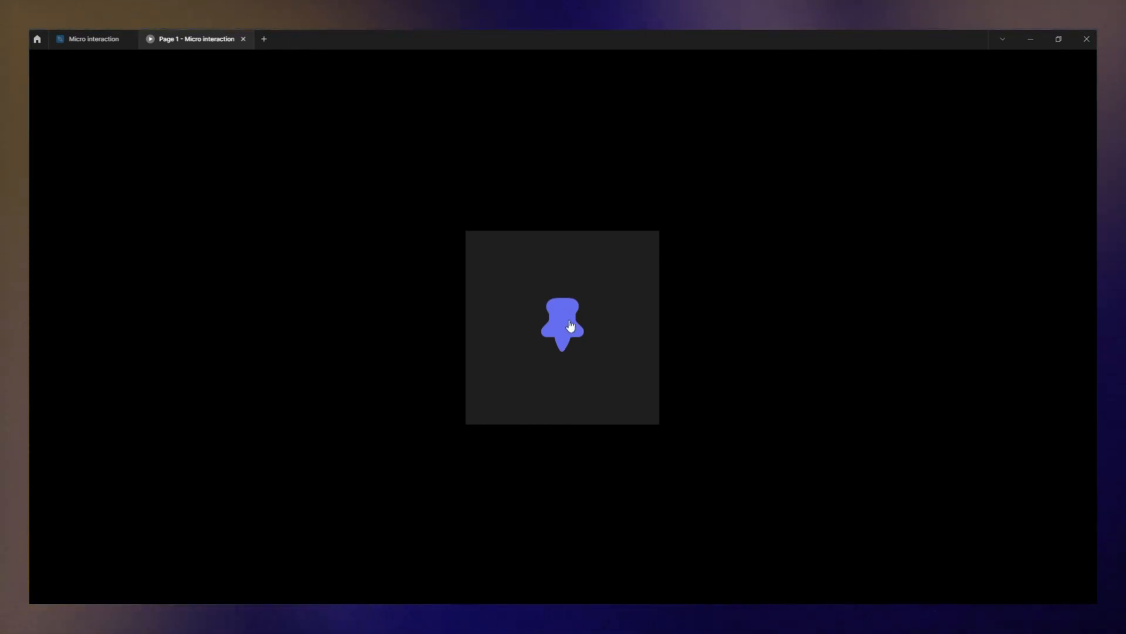
{"action": "left_click", "coordinate": [570, 325]}
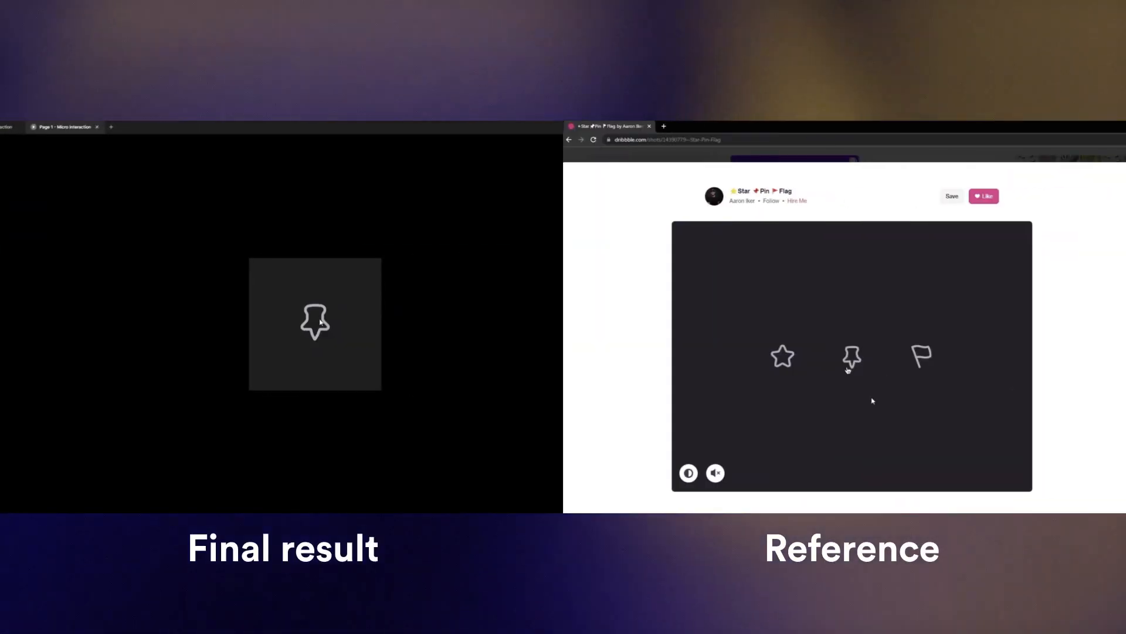
- Click the pin repeatedly in the prototype to compare its animation against the reference shot
{"action": "left_click", "coordinate": [316, 319]}
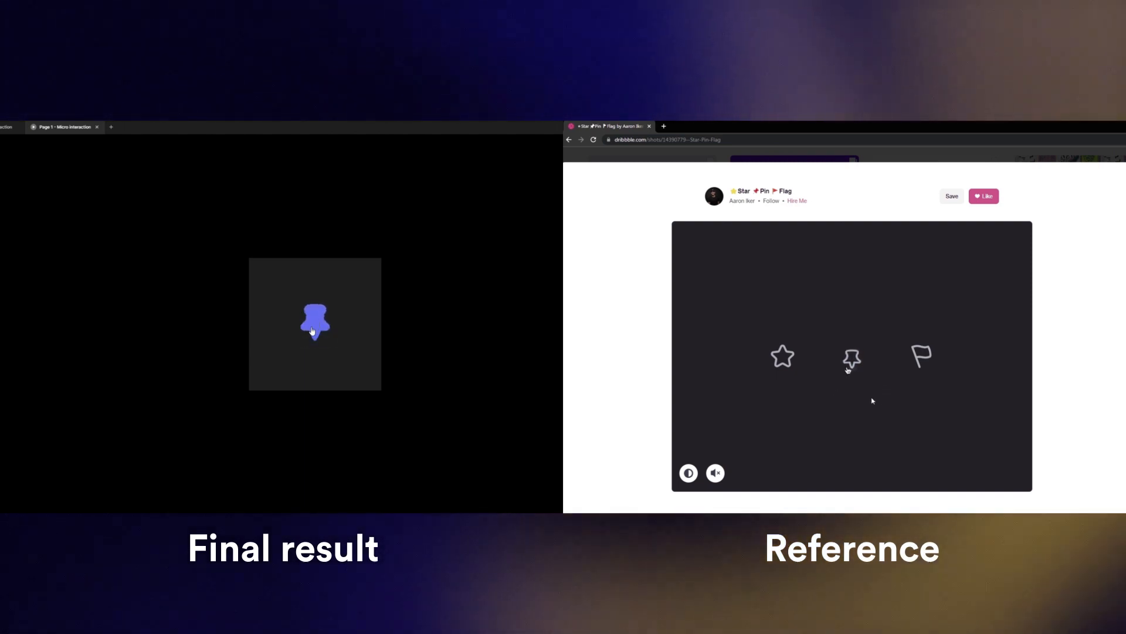
{"action": "left_click", "coordinate": [313, 333]}
{"action": "left_click", "coordinate": [312, 331]}
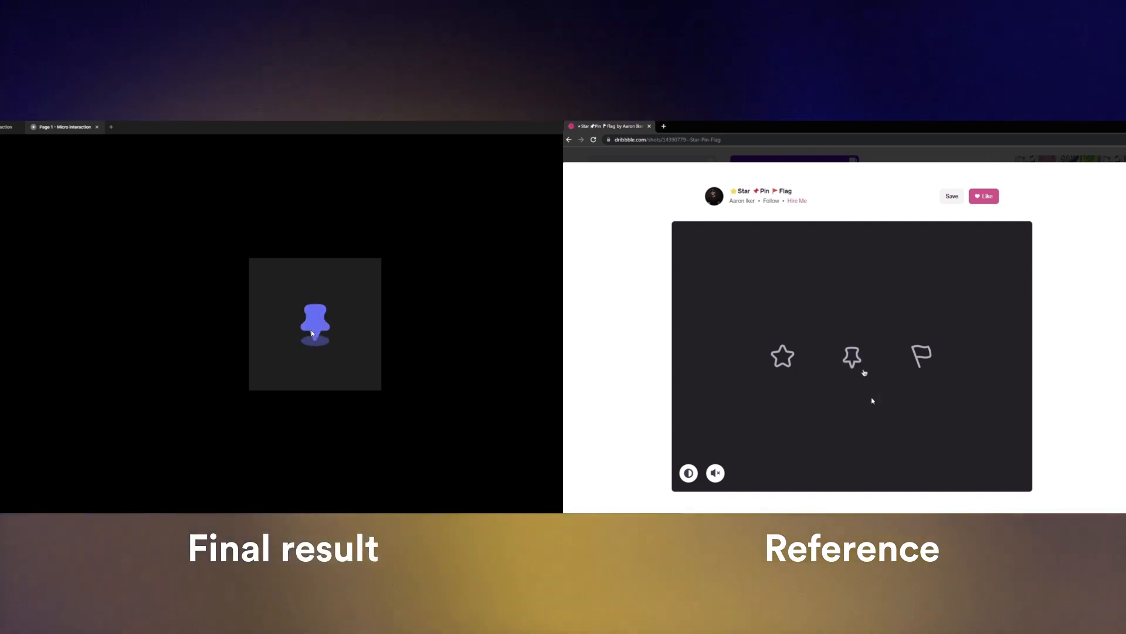
{"action": "left_click", "coordinate": [314, 324]}
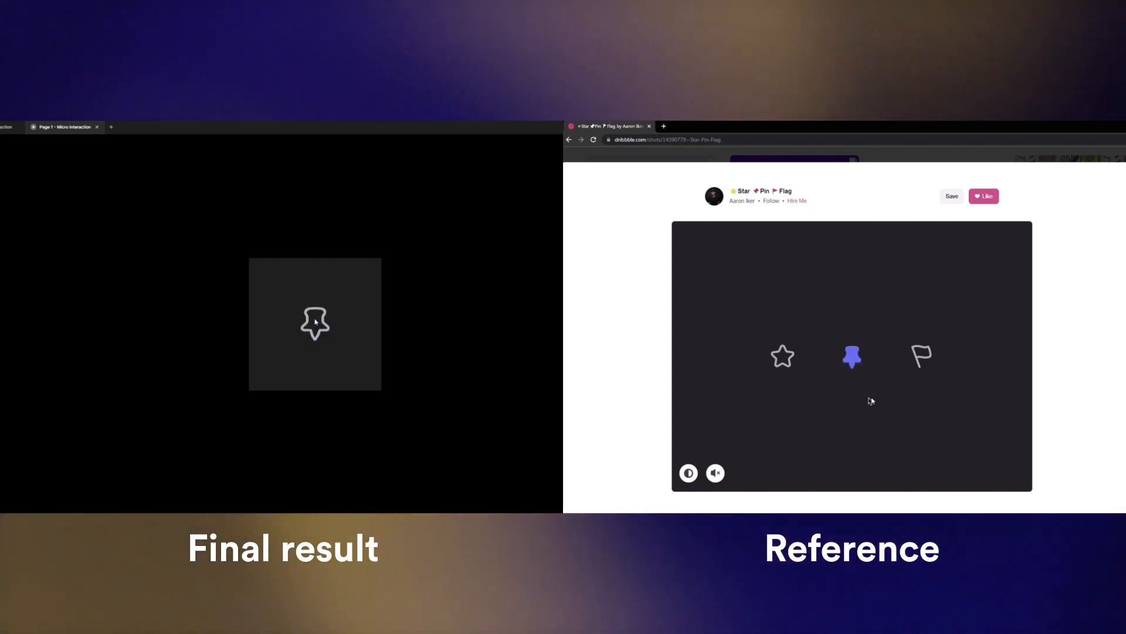
{"action": "left_click", "coordinate": [314, 326]}
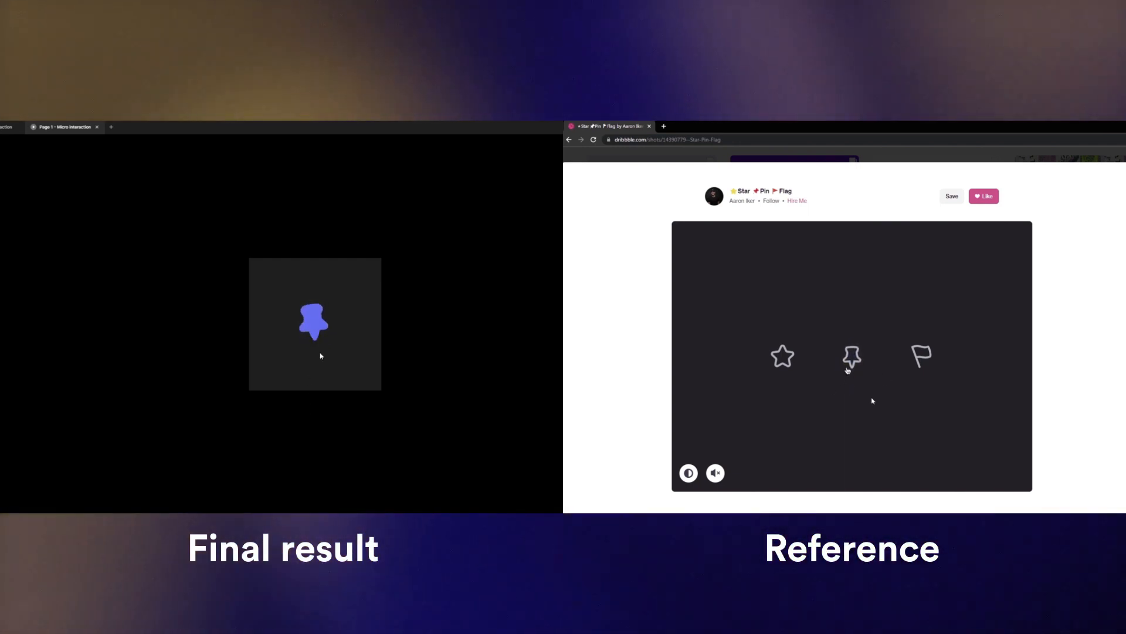
{"action": "left_click", "coordinate": [313, 328]}
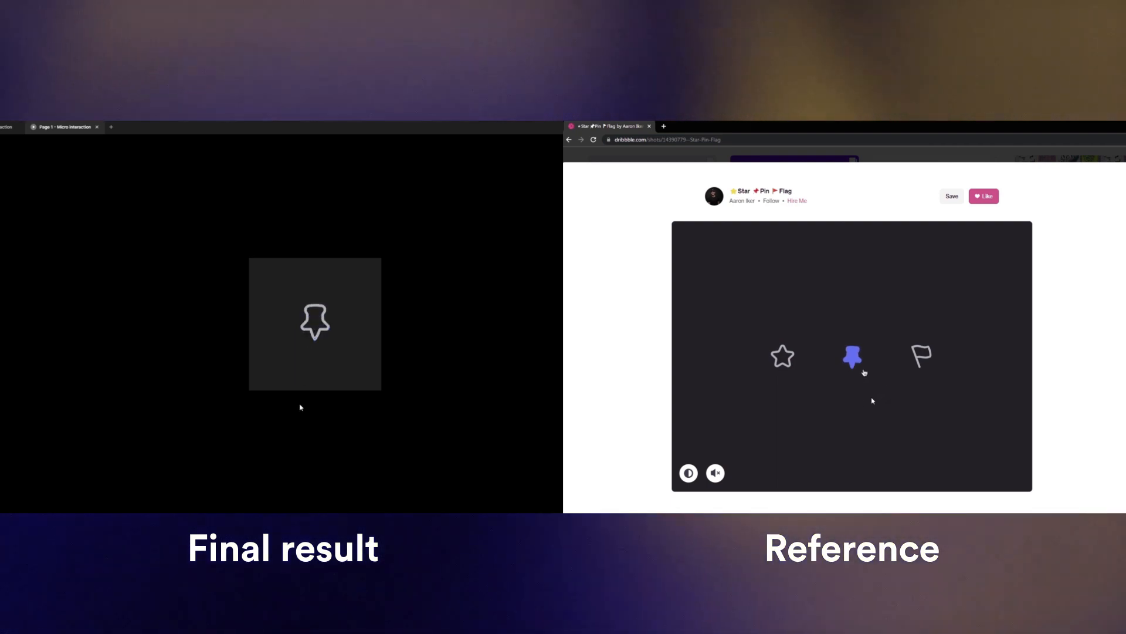
{"action": "left_click", "coordinate": [313, 327]}
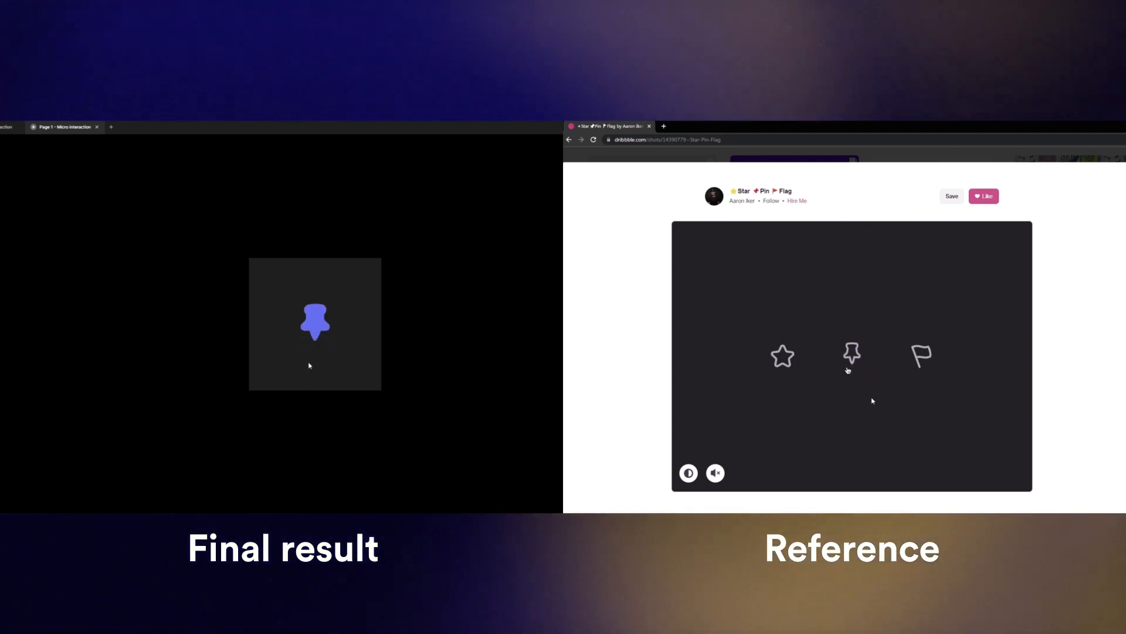
{"action": "left_click", "coordinate": [314, 327]}
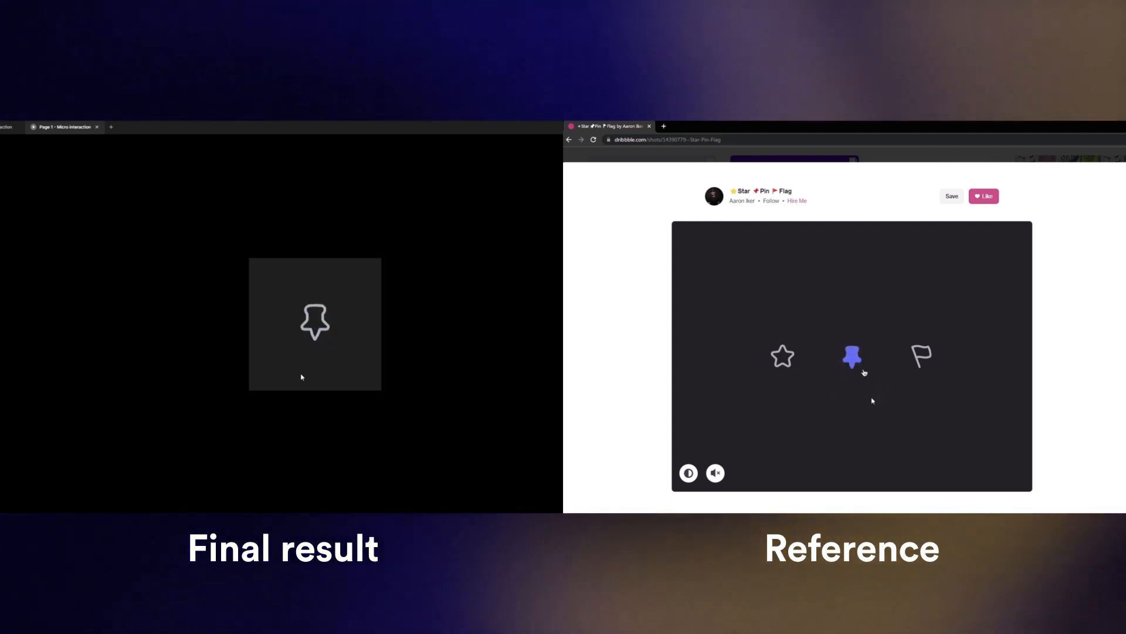
{"action": "left_click", "coordinate": [314, 327]}
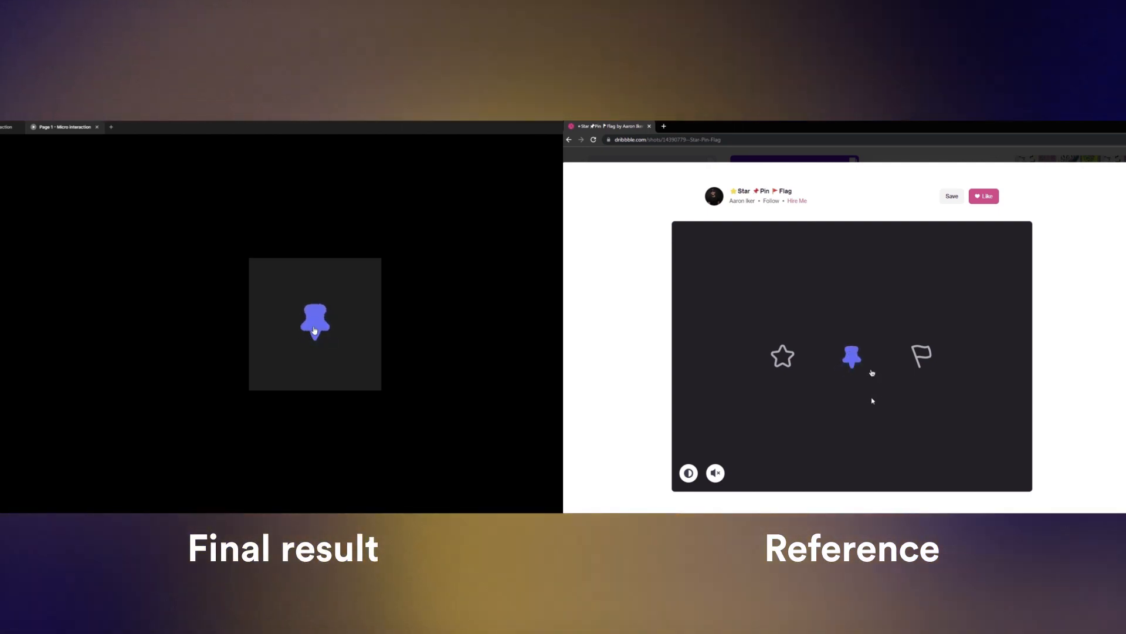
{"action": "left_click", "coordinate": [314, 332]}
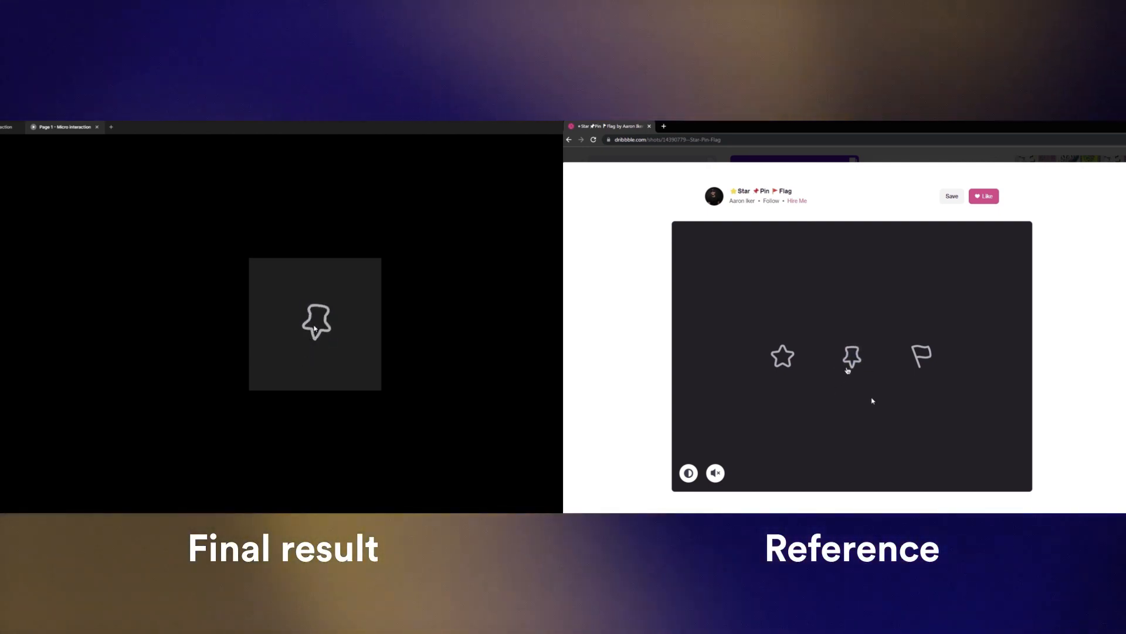
{"action": "left_click", "coordinate": [315, 333]}
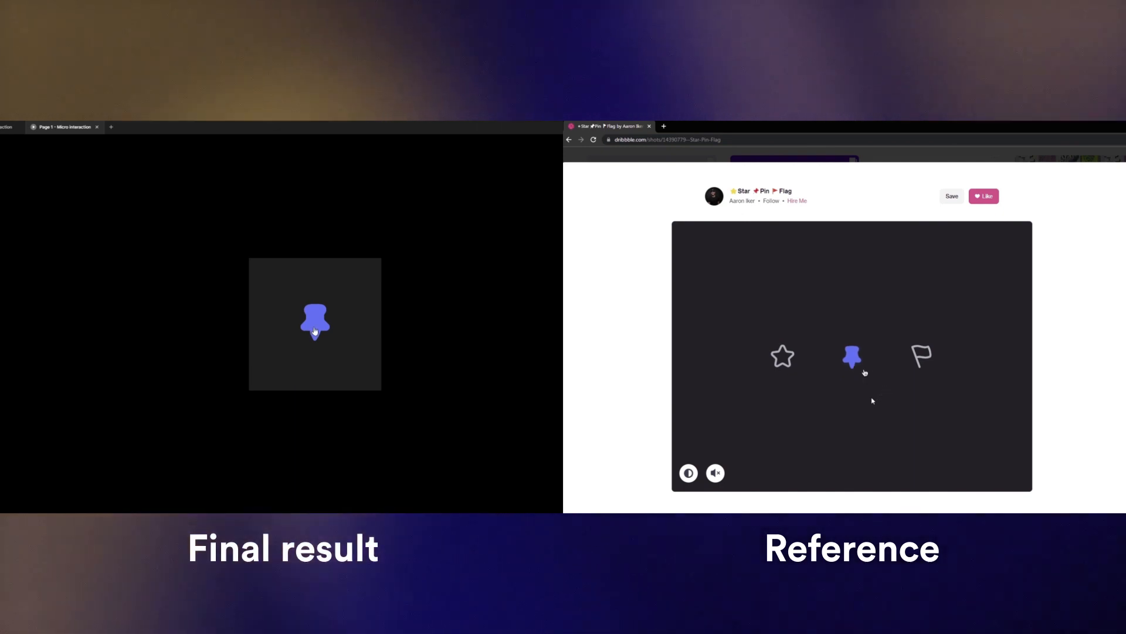
{"action": "left_click", "coordinate": [315, 330]}
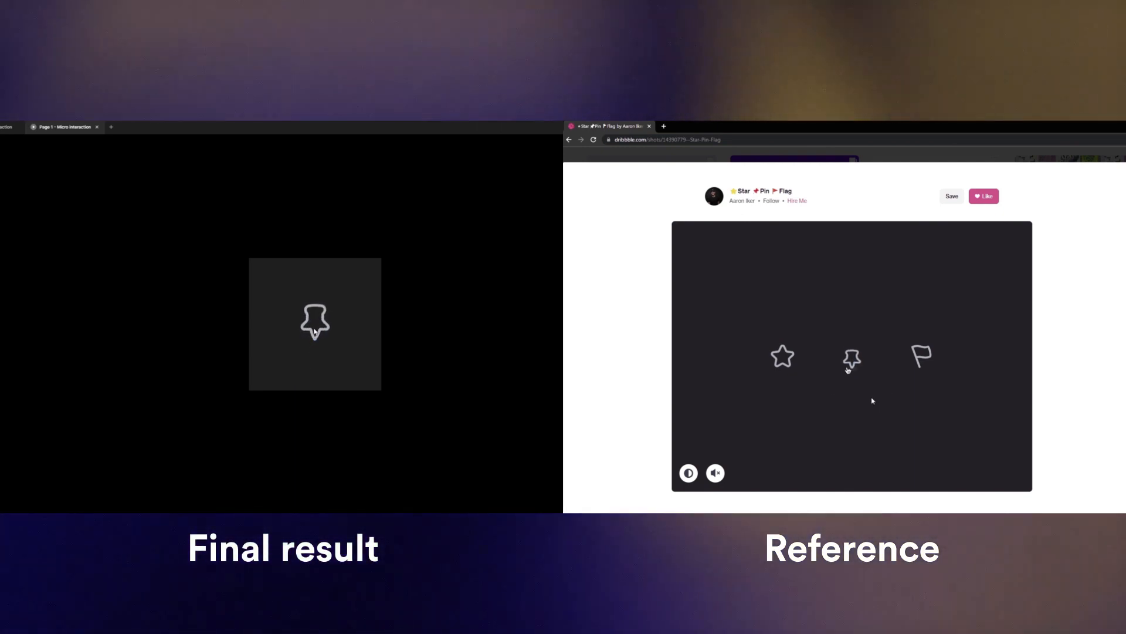
{"action": "left_click", "coordinate": [318, 330]}
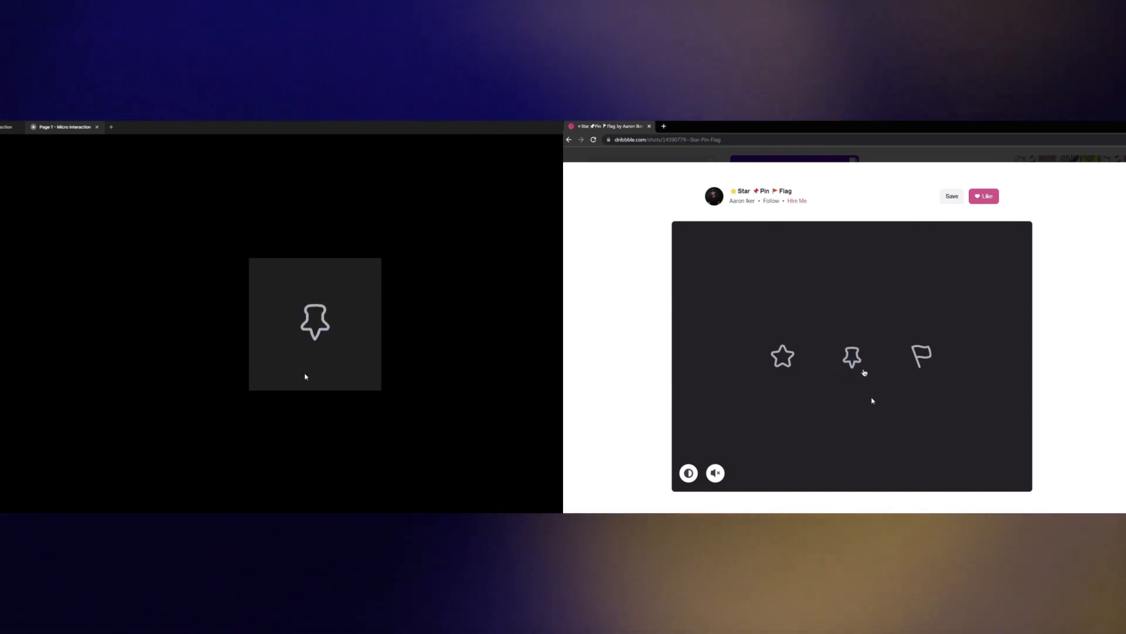